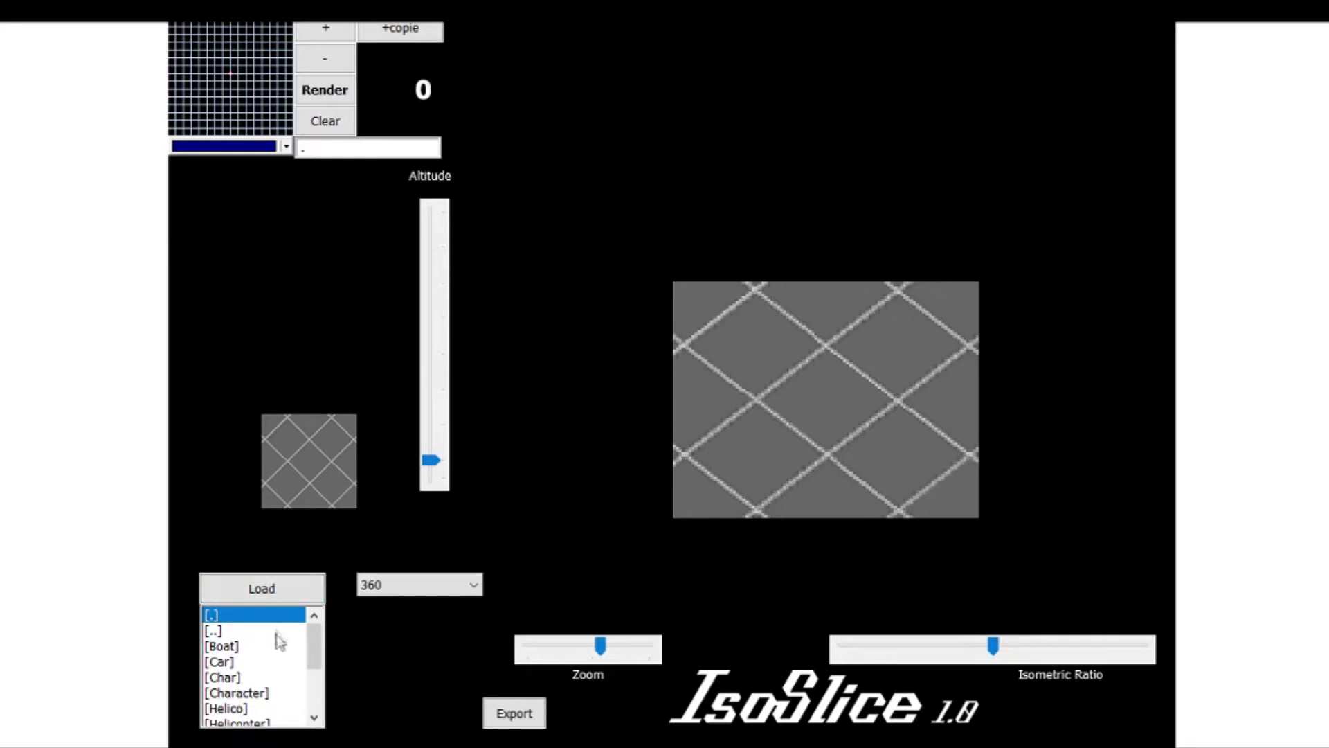
Load the Boat model and render it on the isometric grid
click(266, 653)
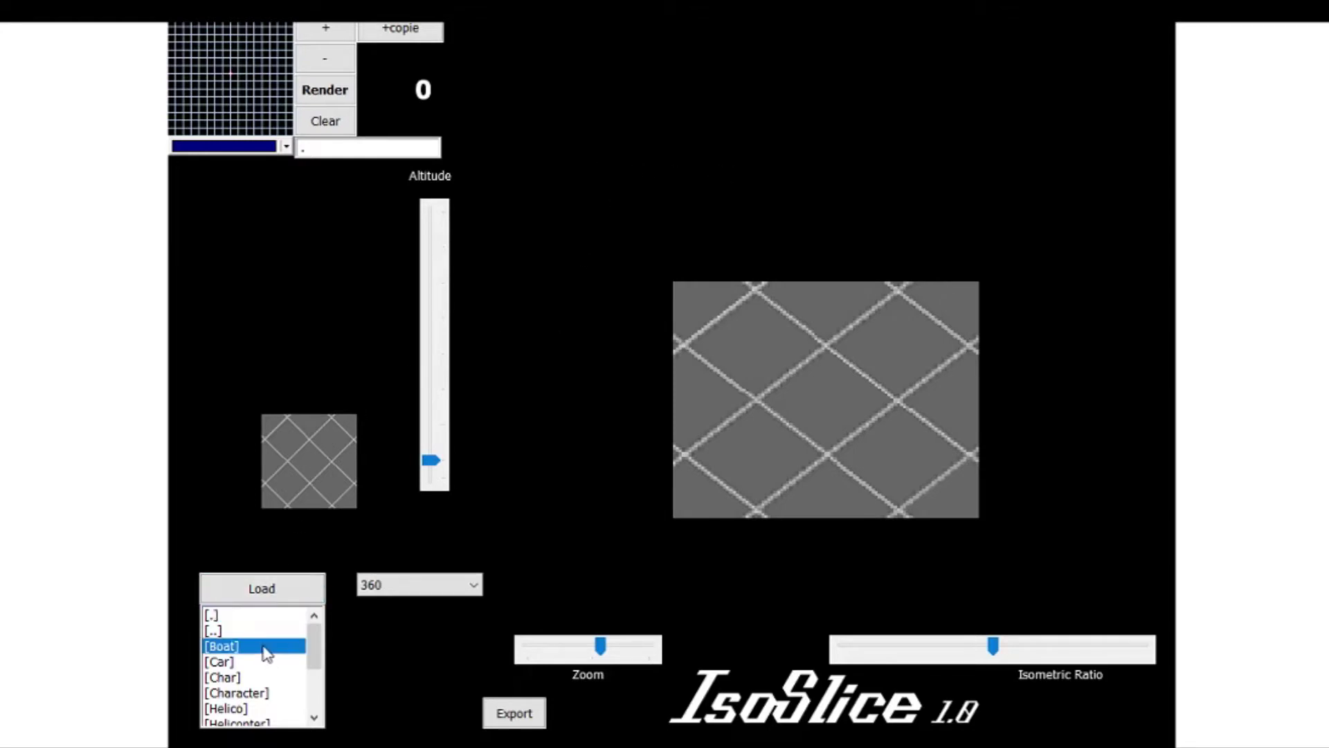
scroll(304, 647, down, 2)
scroll(313, 637, up, 2)
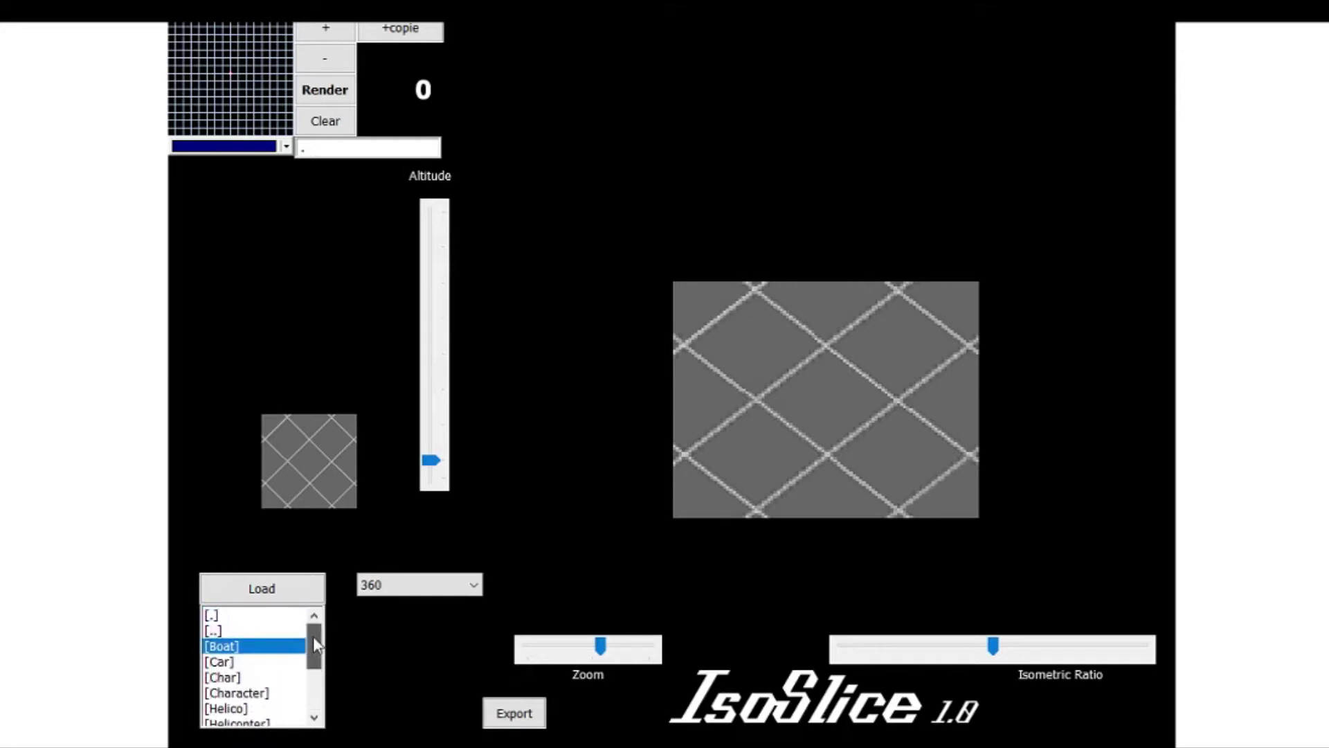
click(287, 595)
click(326, 98)
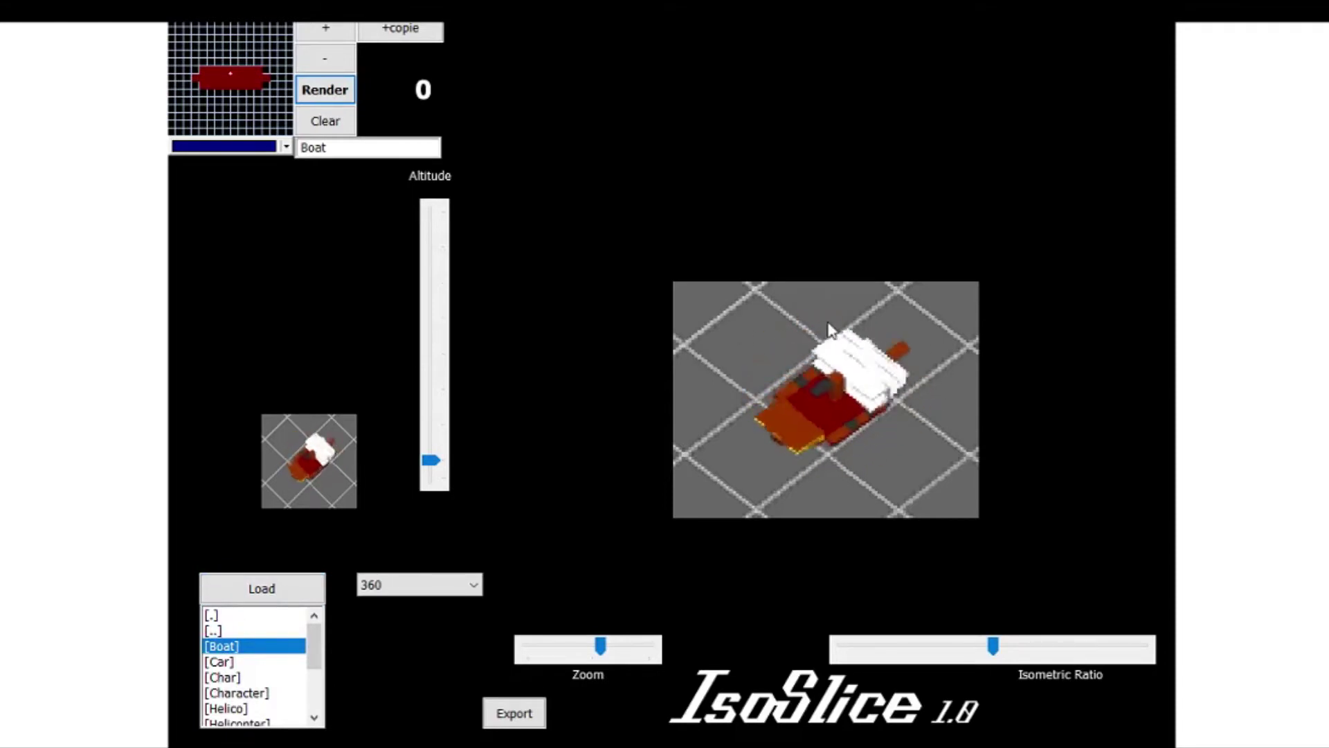
Increase the isometric ratio slightly and raise the altitude so the boat's slices are stacked well above the grid
mouse_move(999, 646)
mouse_down()
mouse_move(912, 648)
mouse_move(1009, 647)
mouse_up()
drag(834, 455, 924, 331)
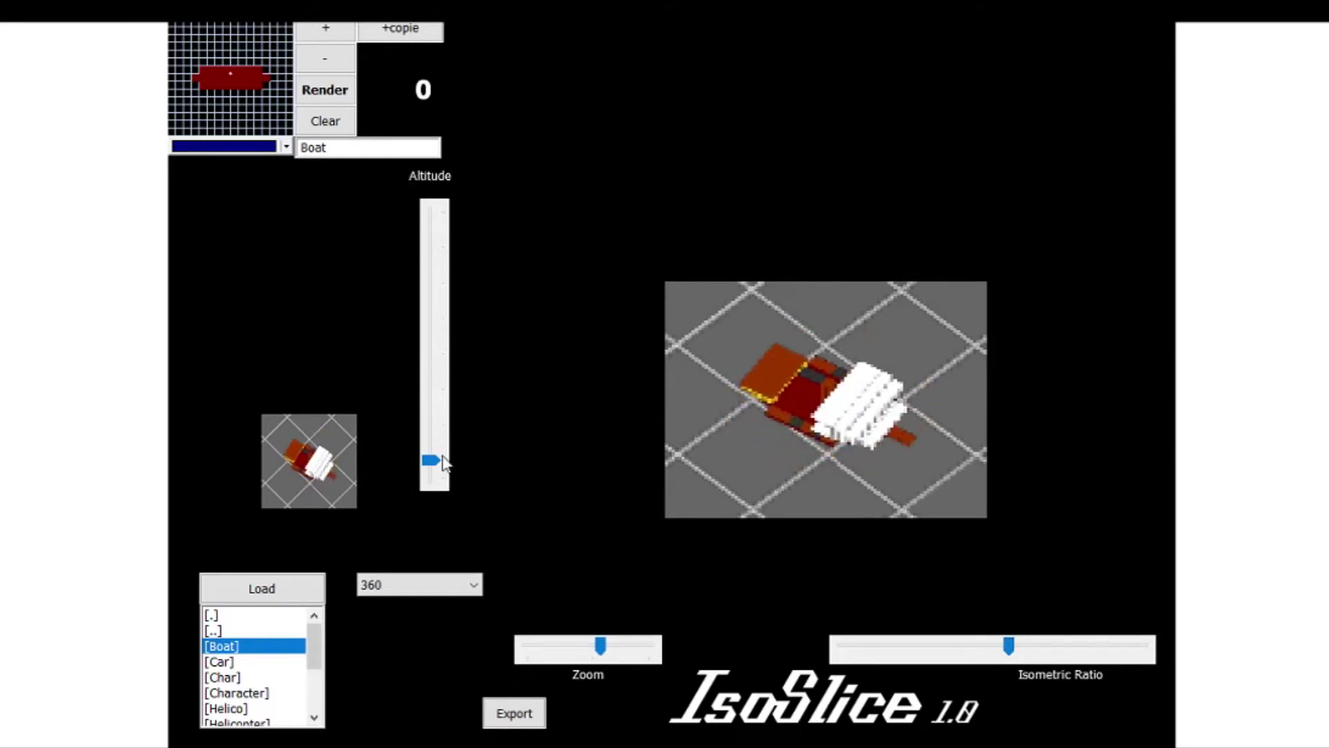
drag(441, 464, 484, 310)
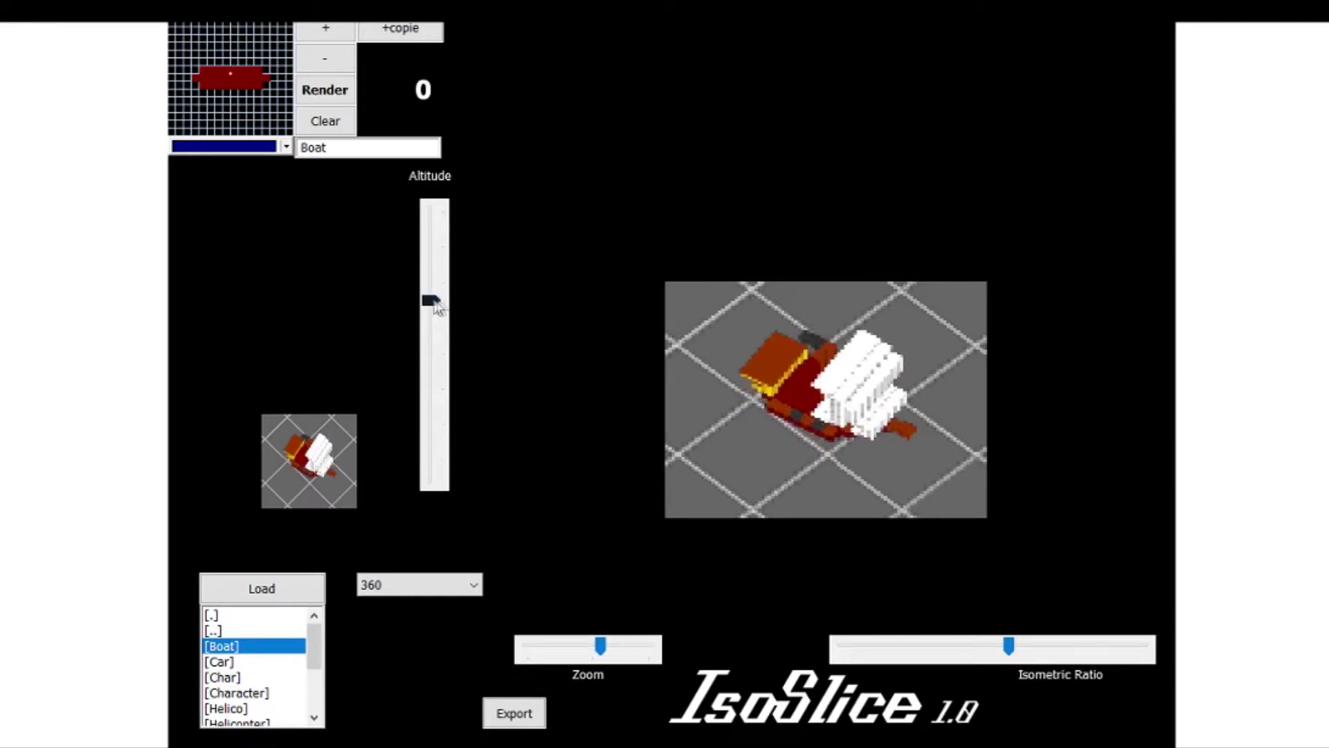
drag(458, 213, 446, 281)
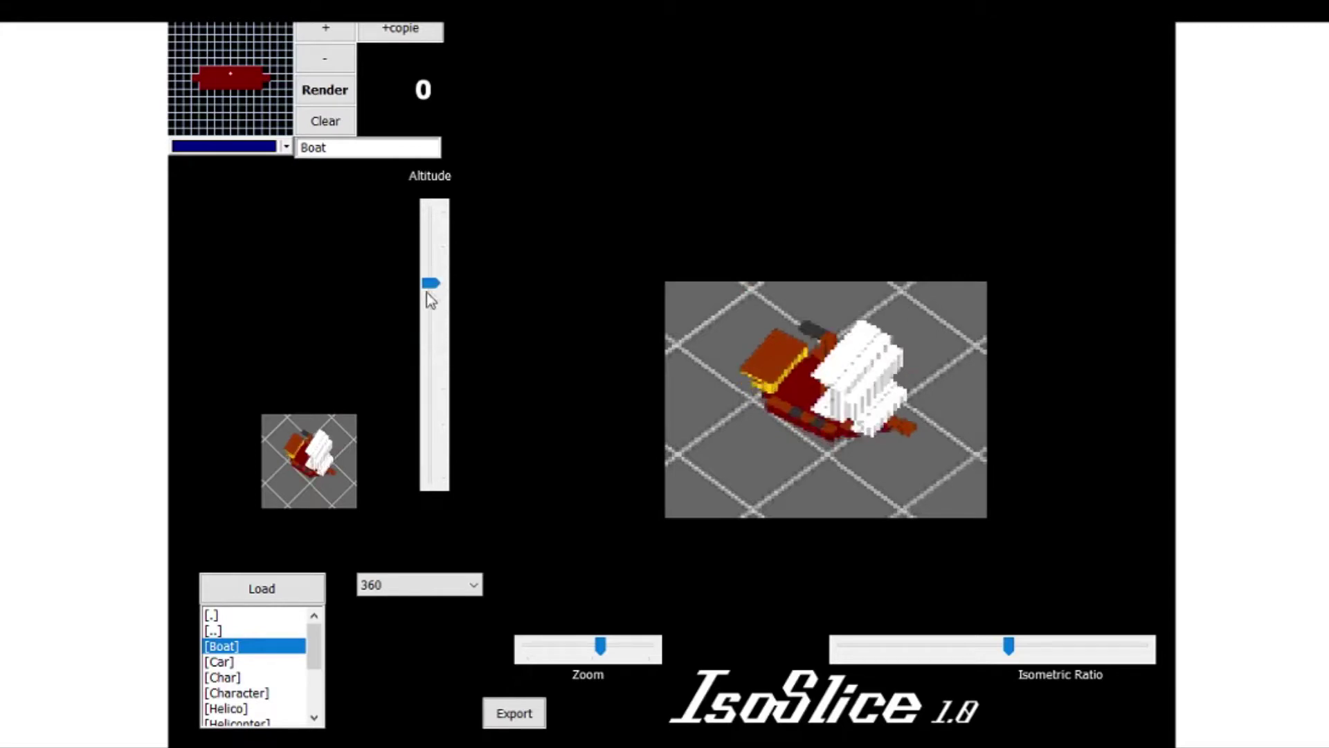
drag(433, 288, 433, 284)
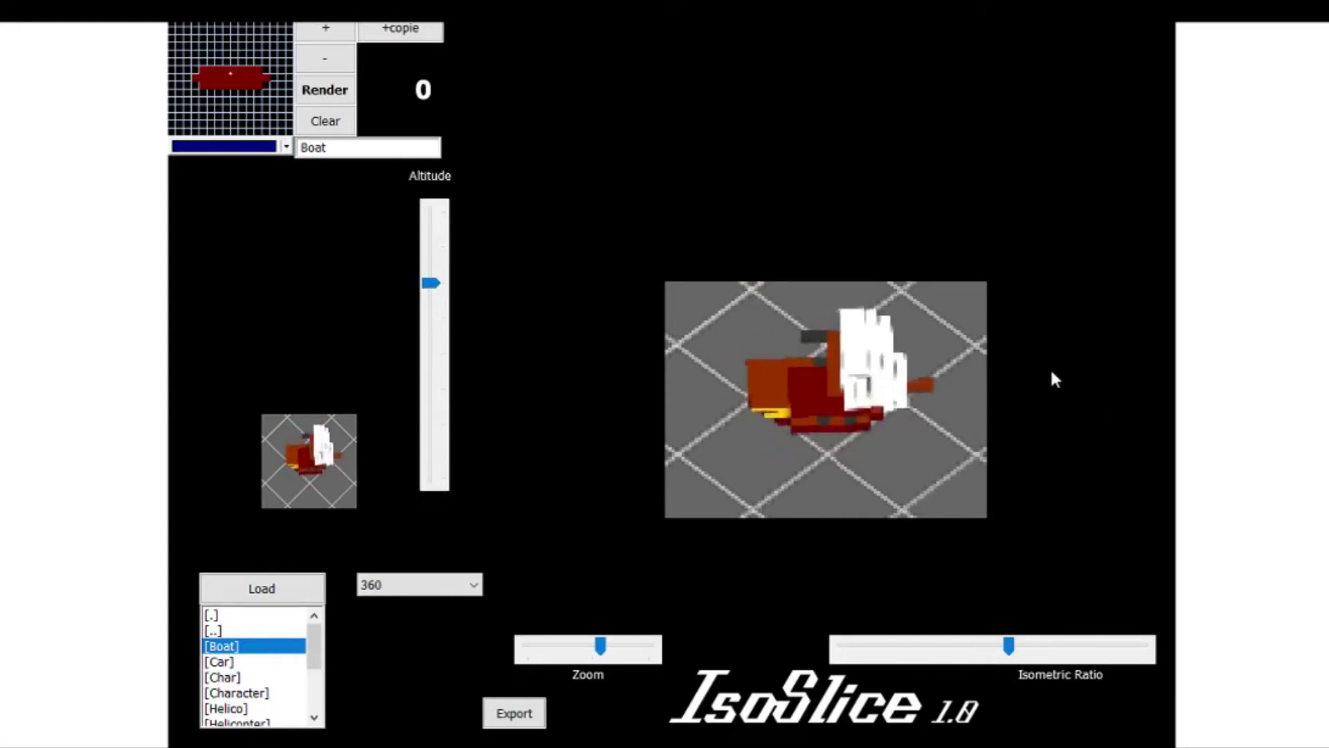
Step up through the boat's slices to slice 6 and view that slice enlarged
mouse_move(244, 40)
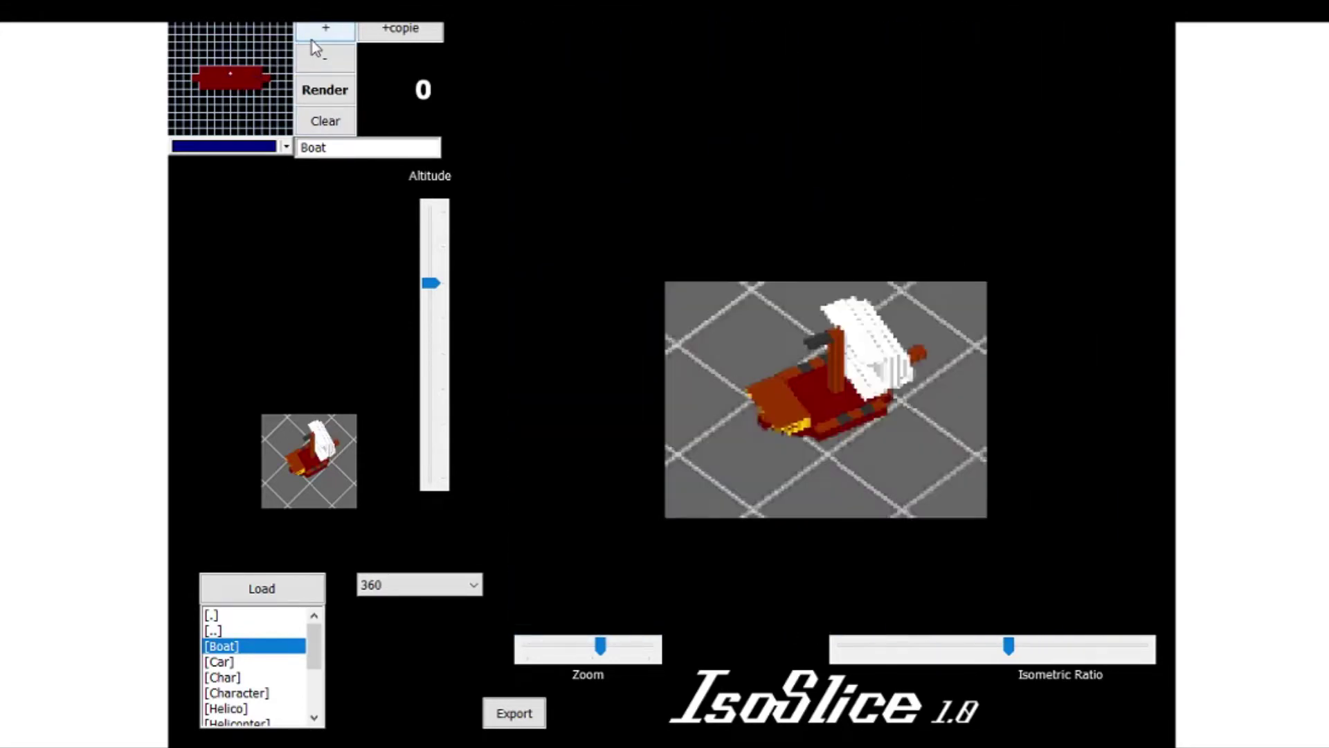
click(313, 40)
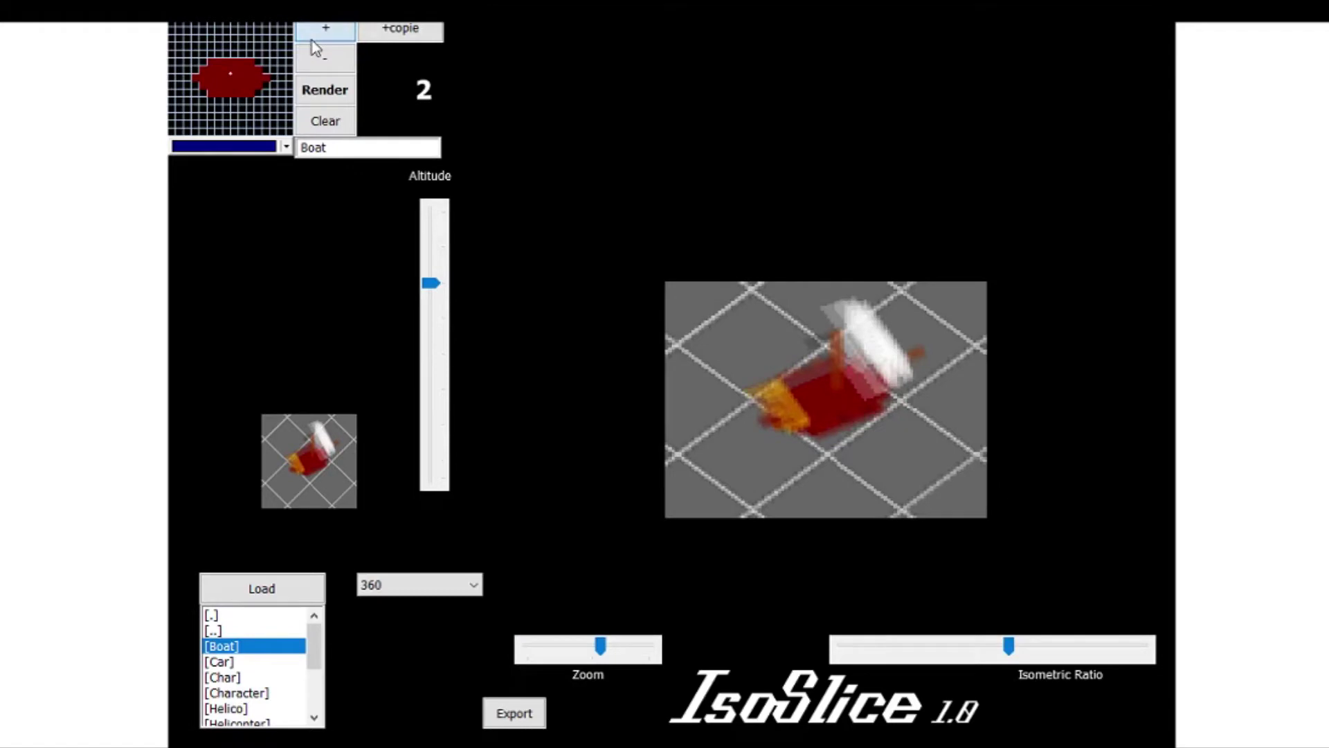
click(313, 35)
click(314, 35)
click(313, 40)
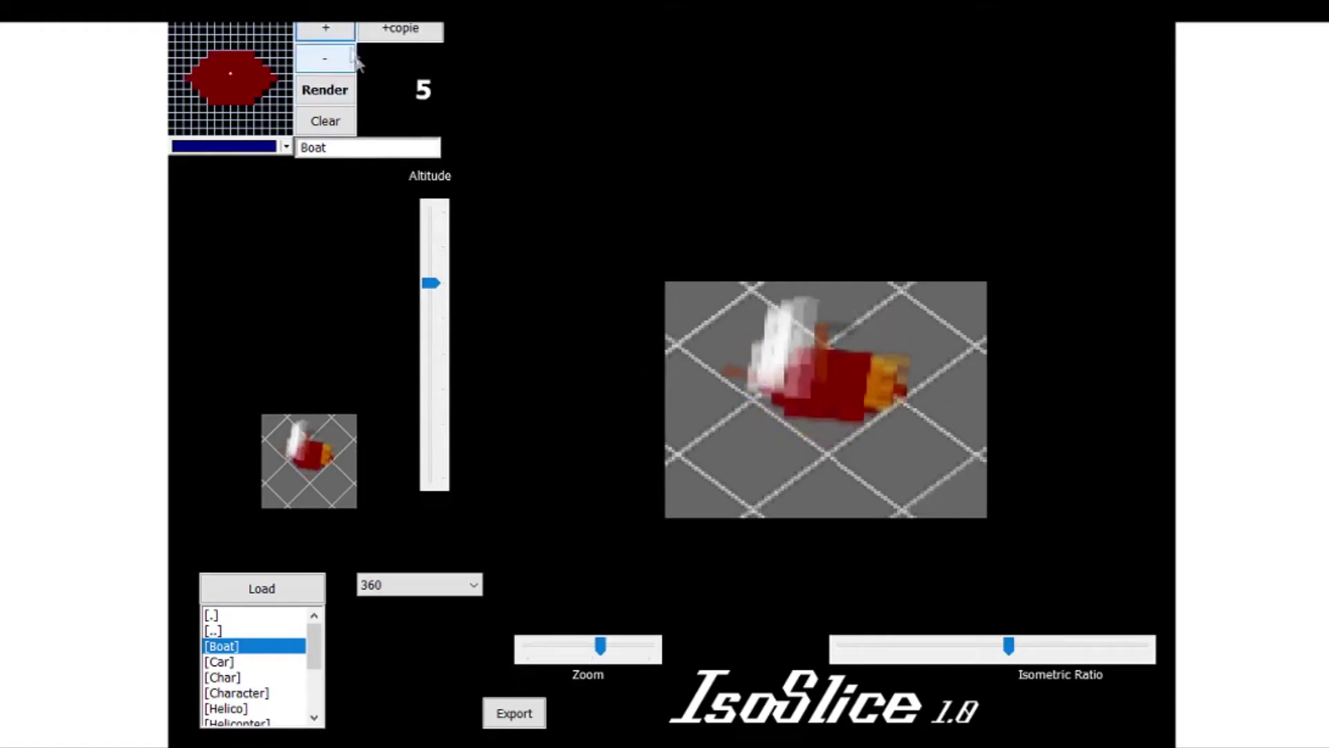
click(339, 35)
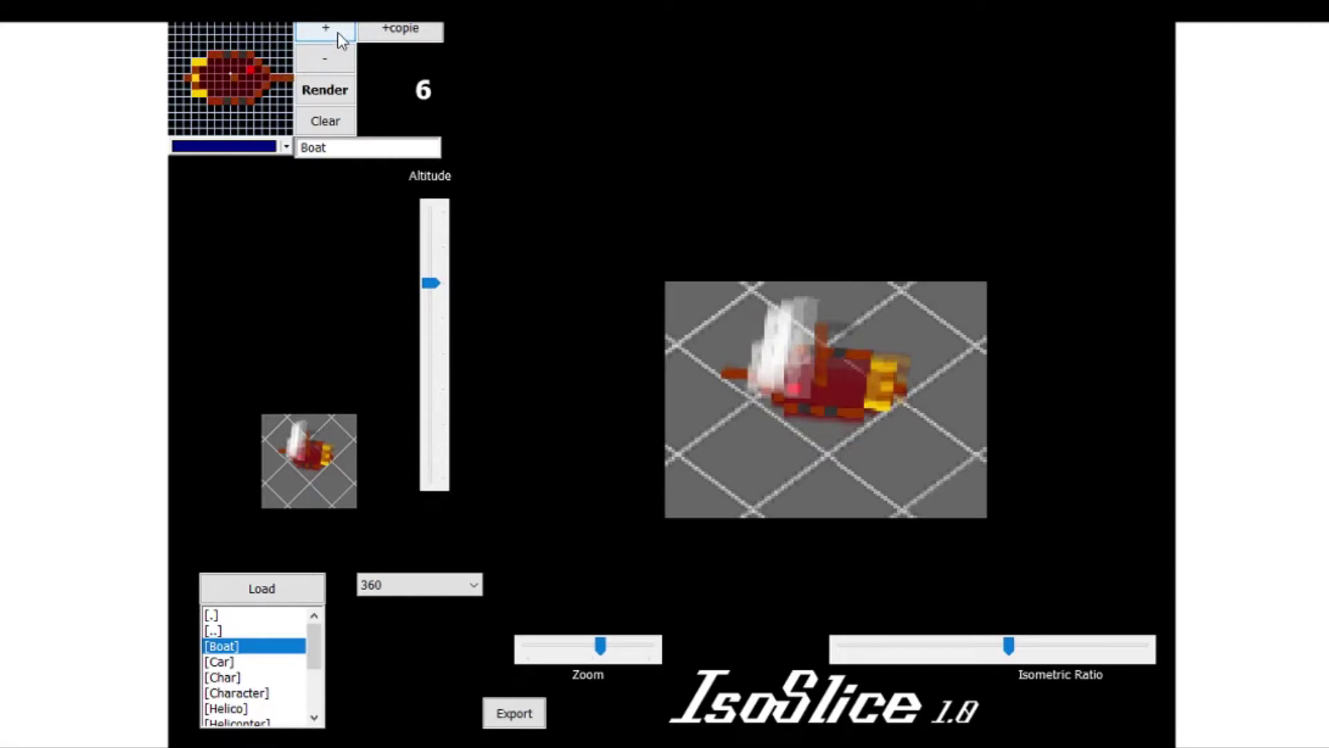
mouse_move(256, 65)
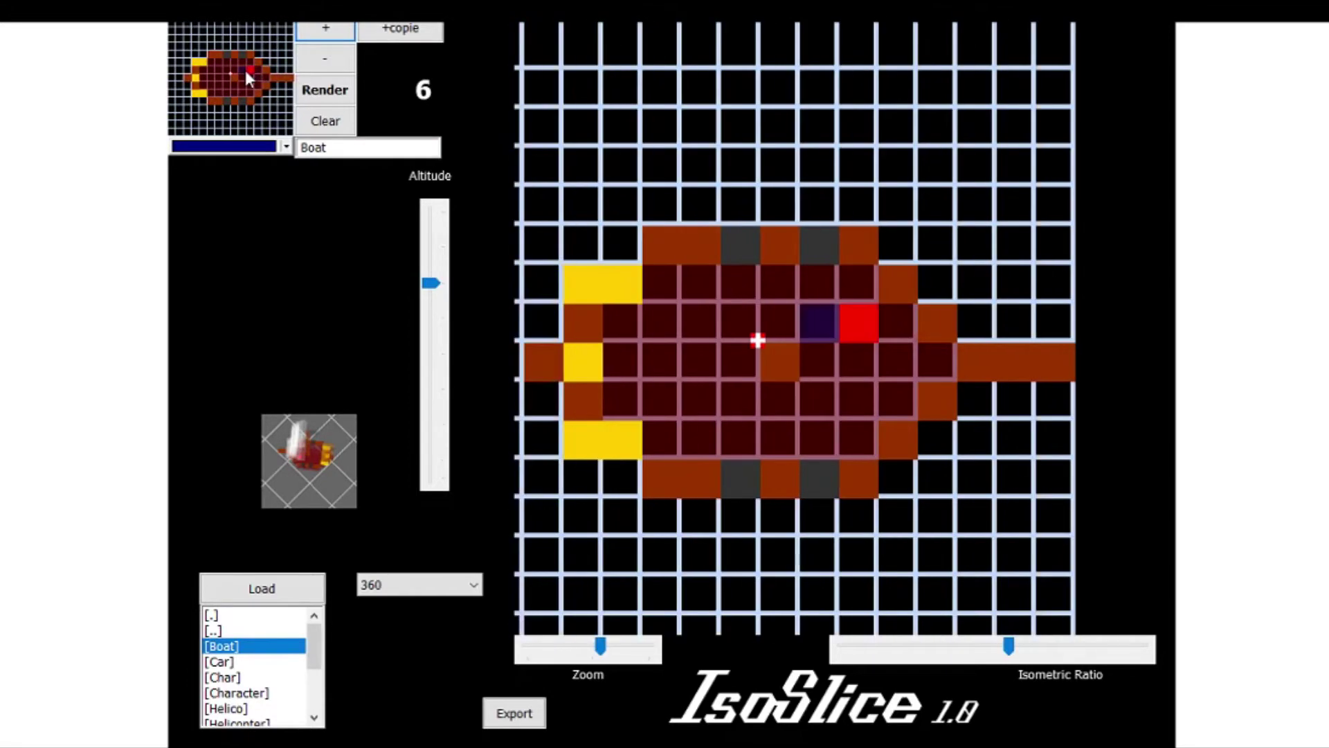
Continue up through the boat's slices beyond slice 6 and return to slice 0
click(322, 33)
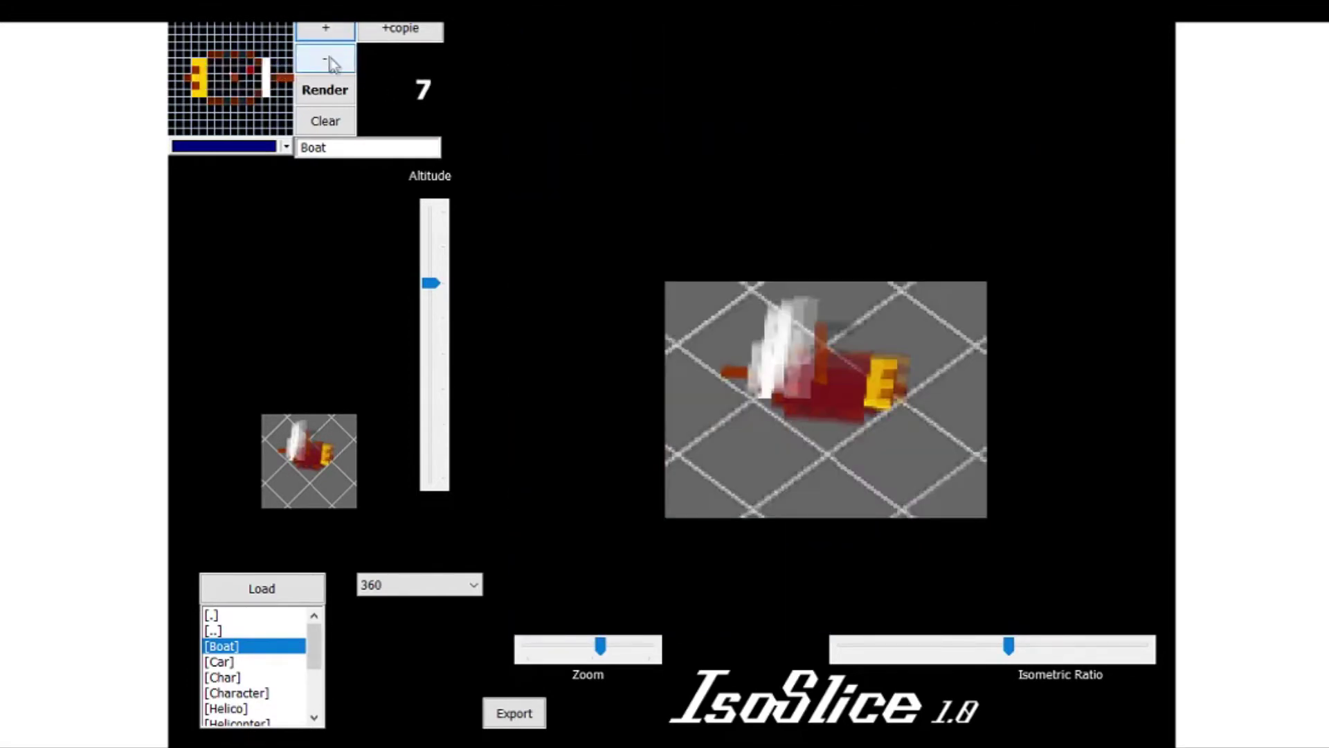
click(325, 31)
click(320, 61)
click(317, 64)
click(317, 63)
click(317, 63)
click(317, 64)
click(318, 64)
click(317, 63)
click(314, 61)
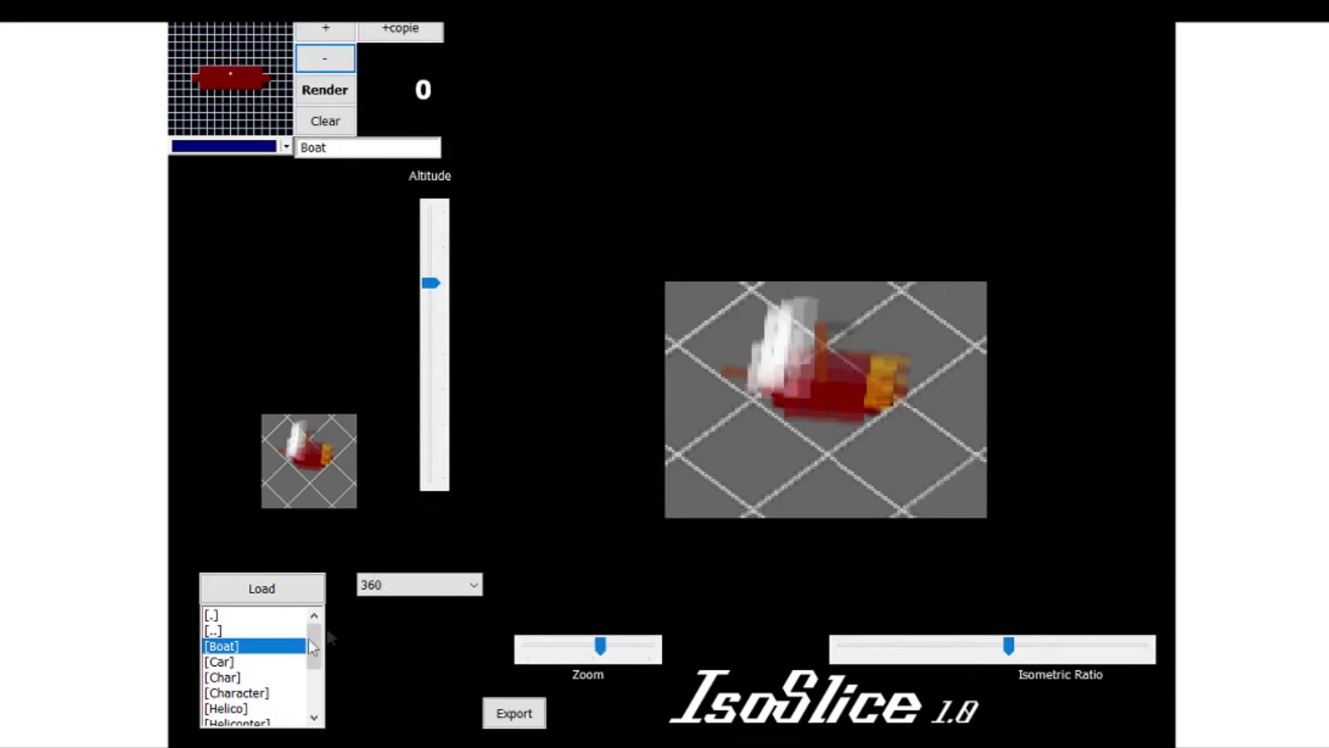
Clear the boat's base slice, load the Car model and render it
click(276, 663)
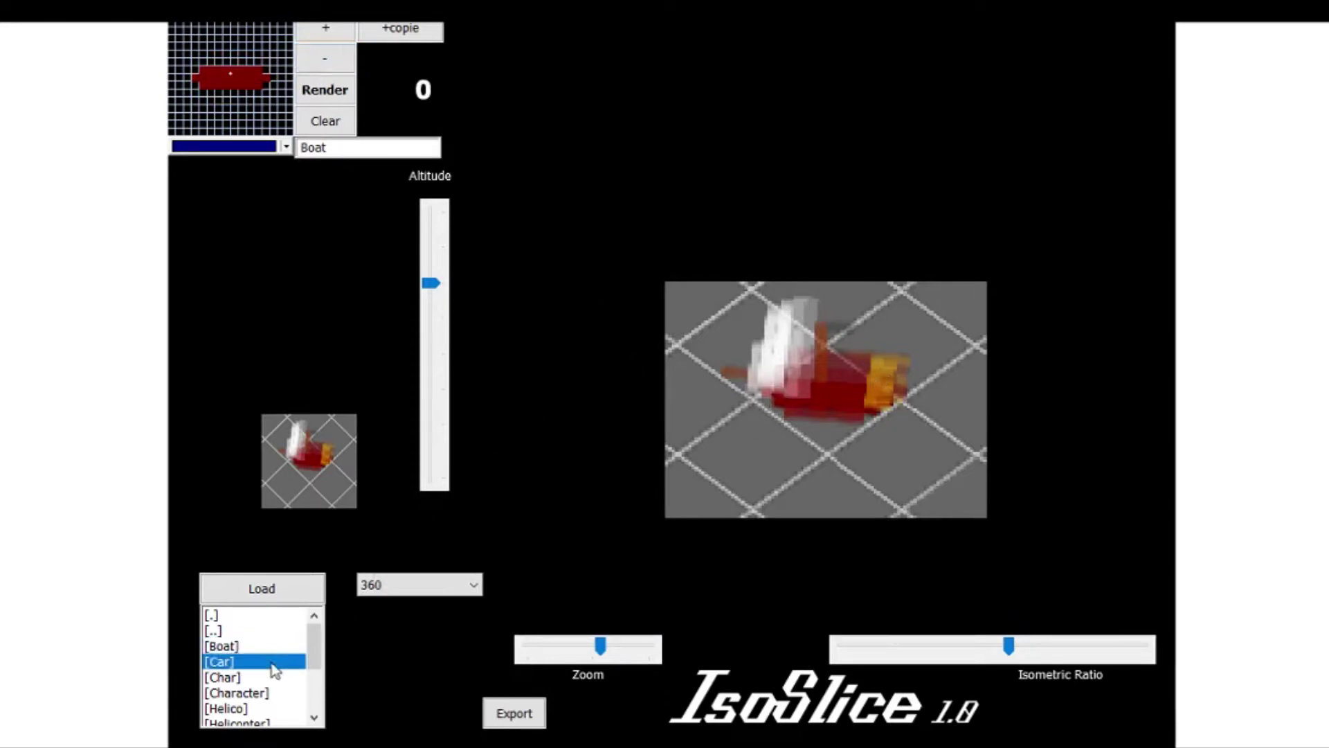
click(330, 122)
click(262, 589)
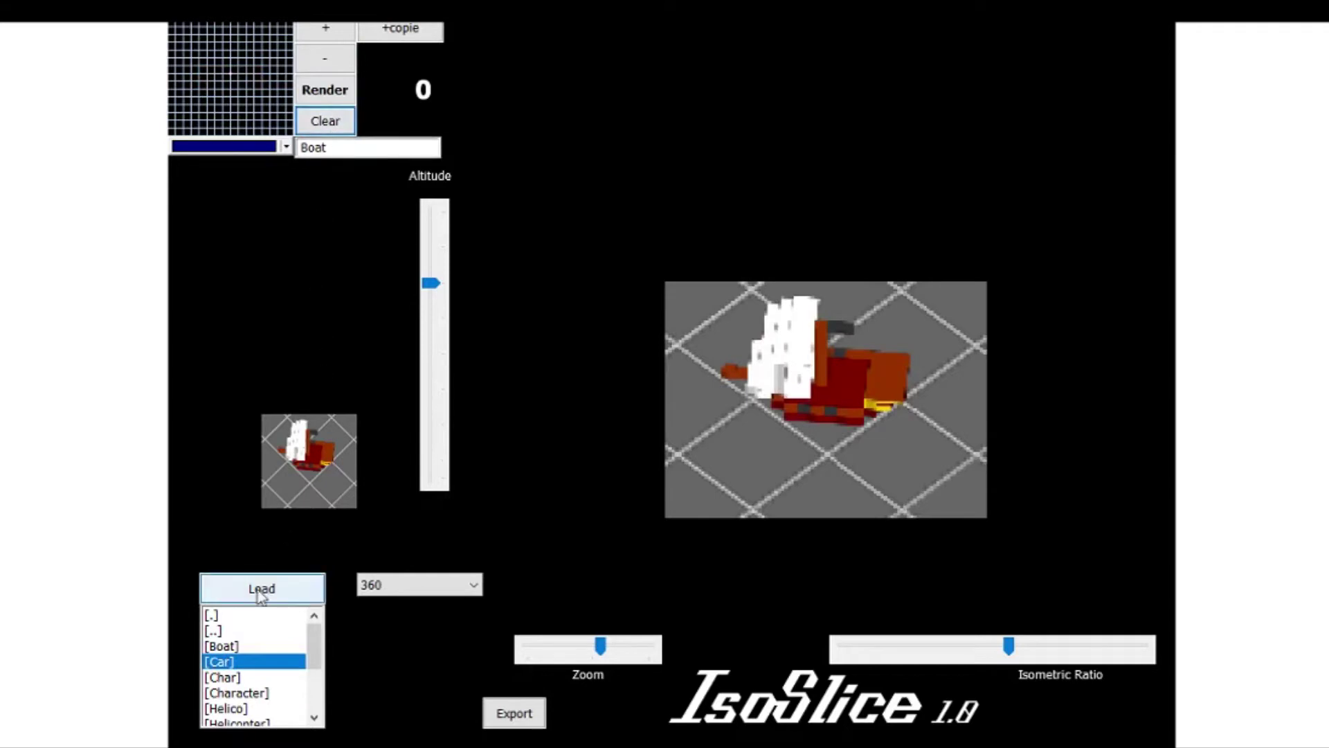
click(261, 590)
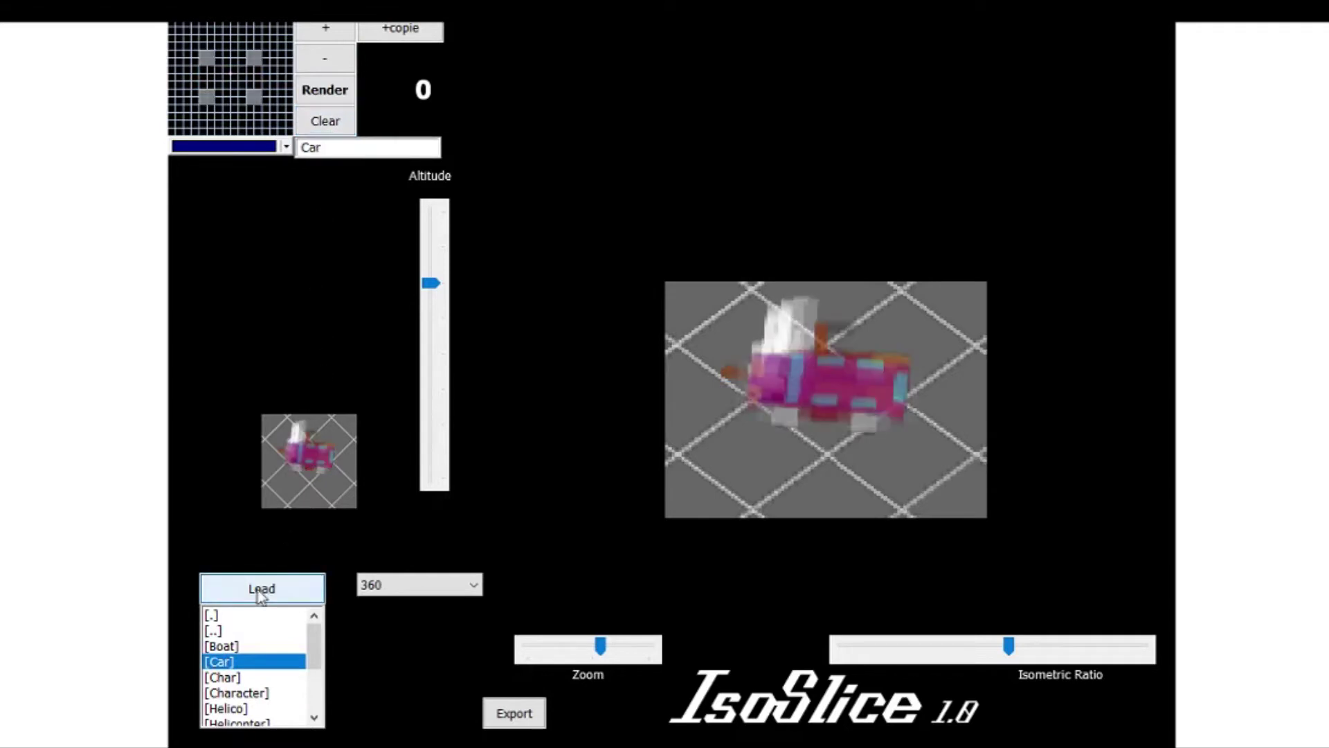
click(344, 106)
Raise the altitude further to increase the car's slice spacing, and render the car again
drag(765, 422, 518, 330)
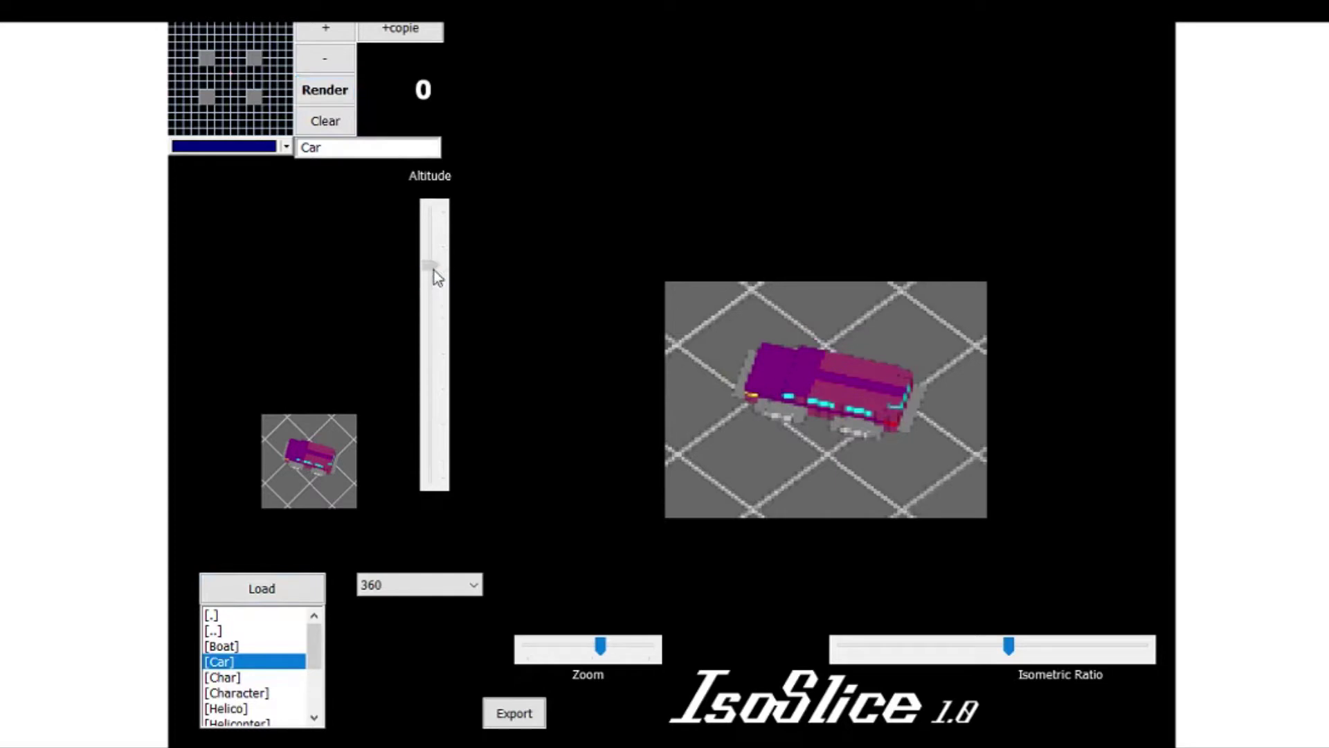
drag(438, 270, 438, 228)
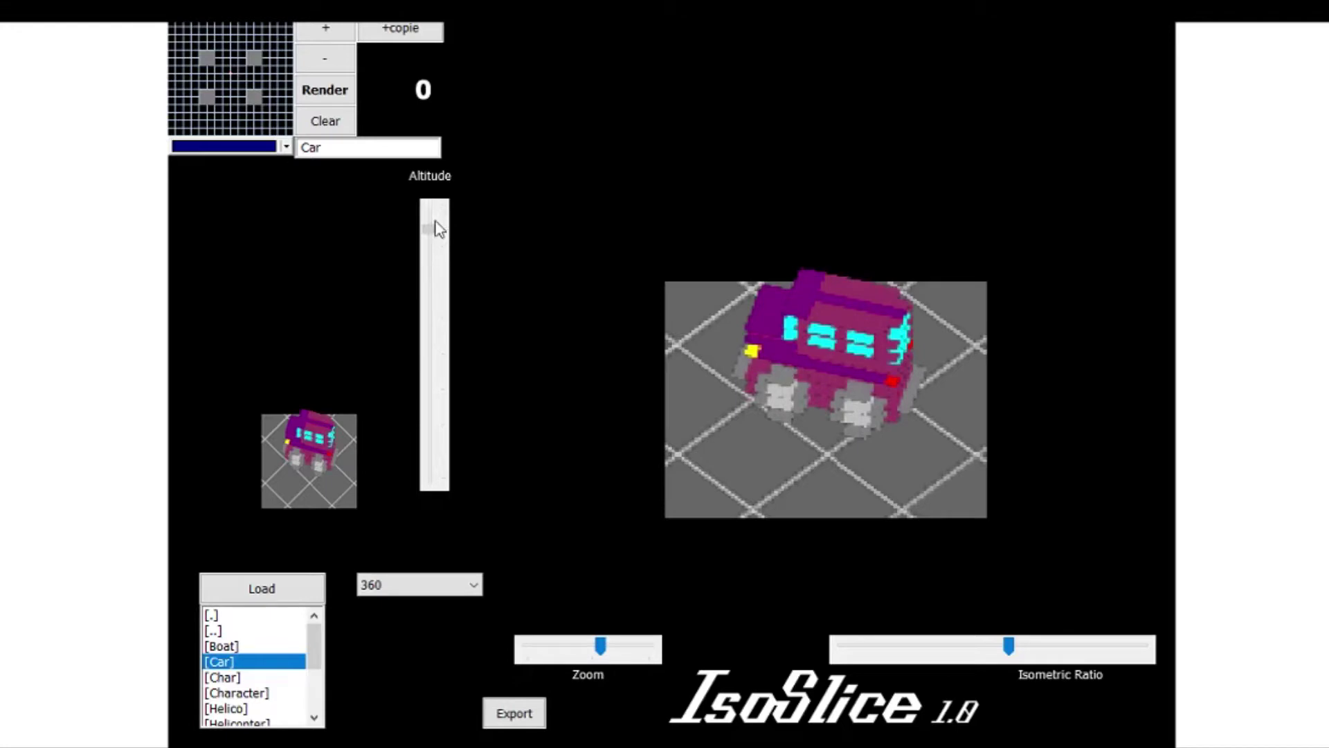
click(434, 235)
click(325, 90)
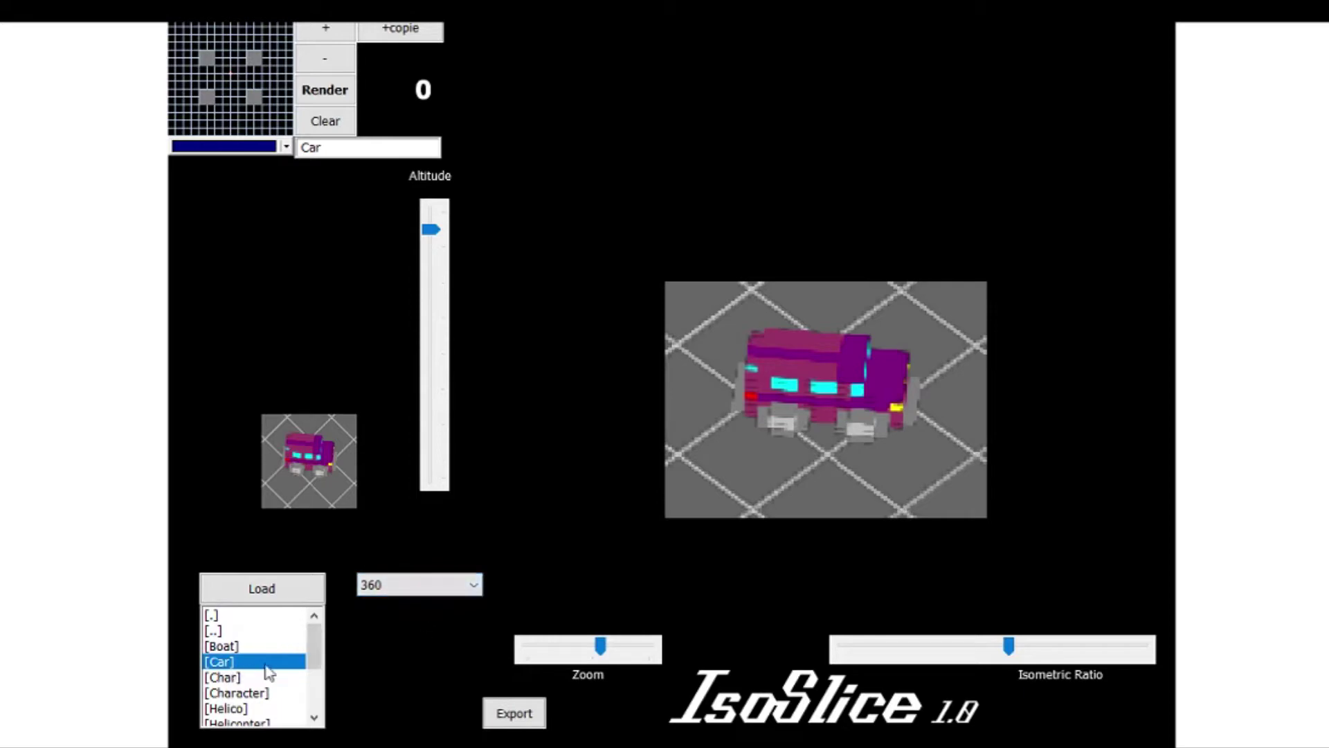
Load the Char model and clear its slice 0
drag(310, 652, 317, 678)
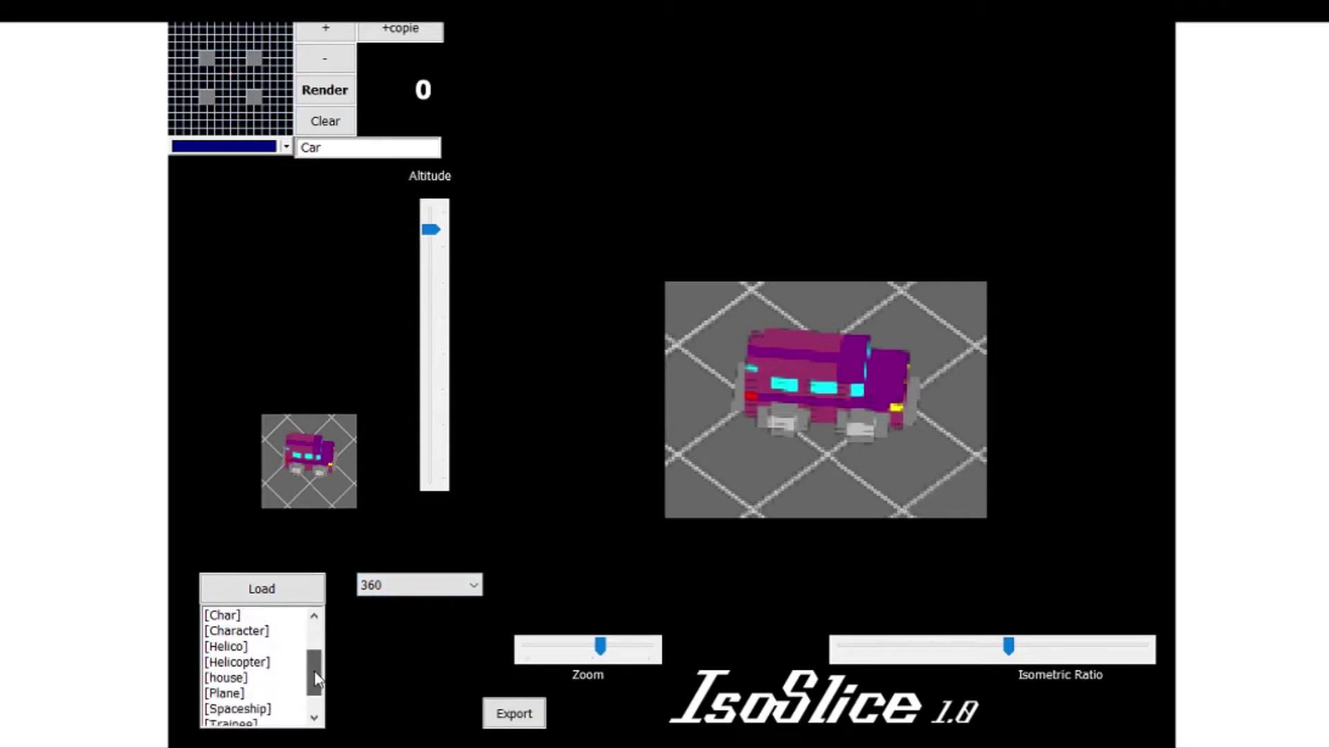
click(230, 613)
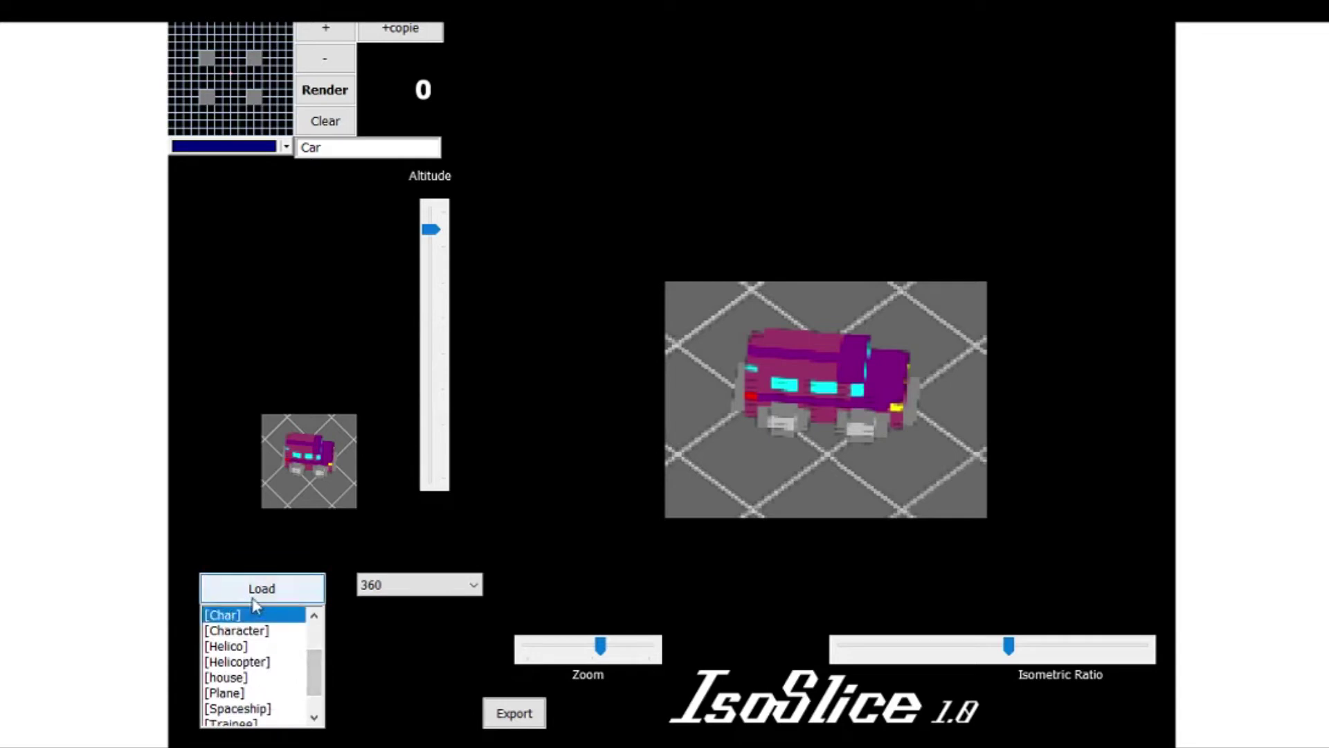
click(255, 594)
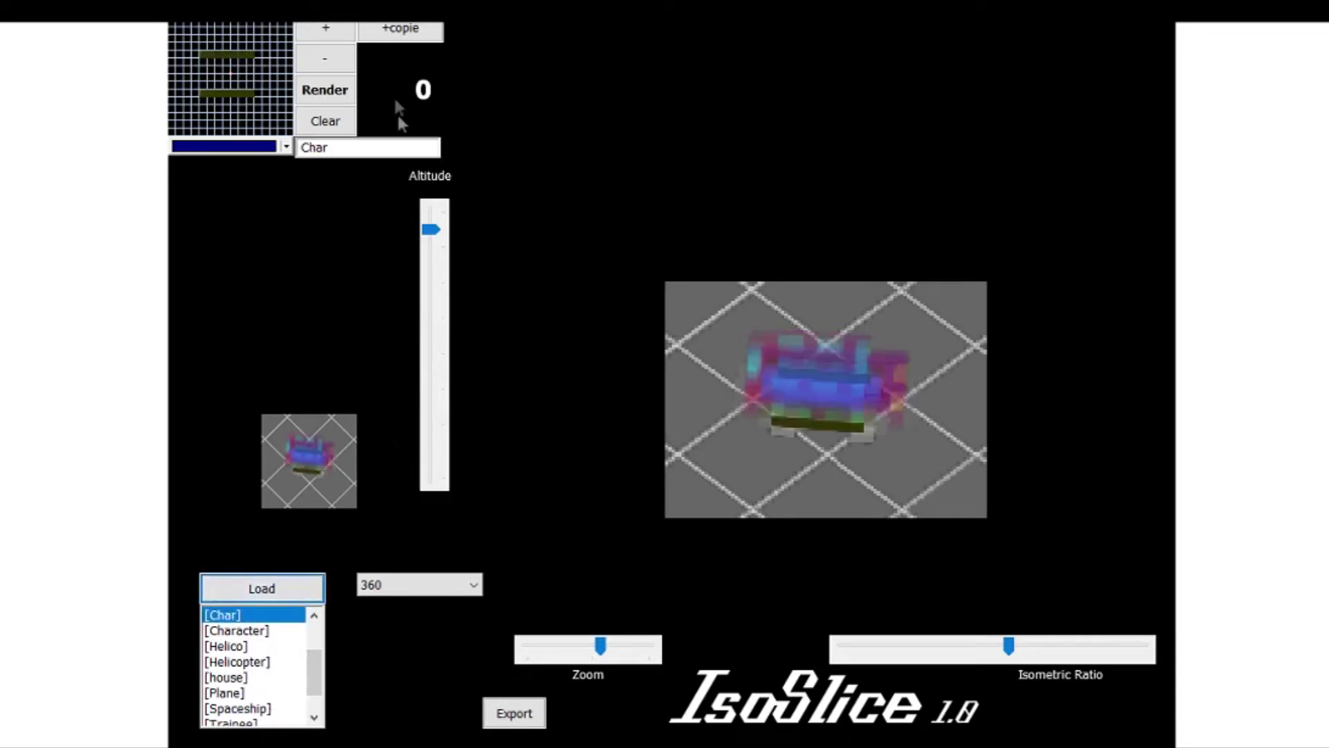
click(334, 123)
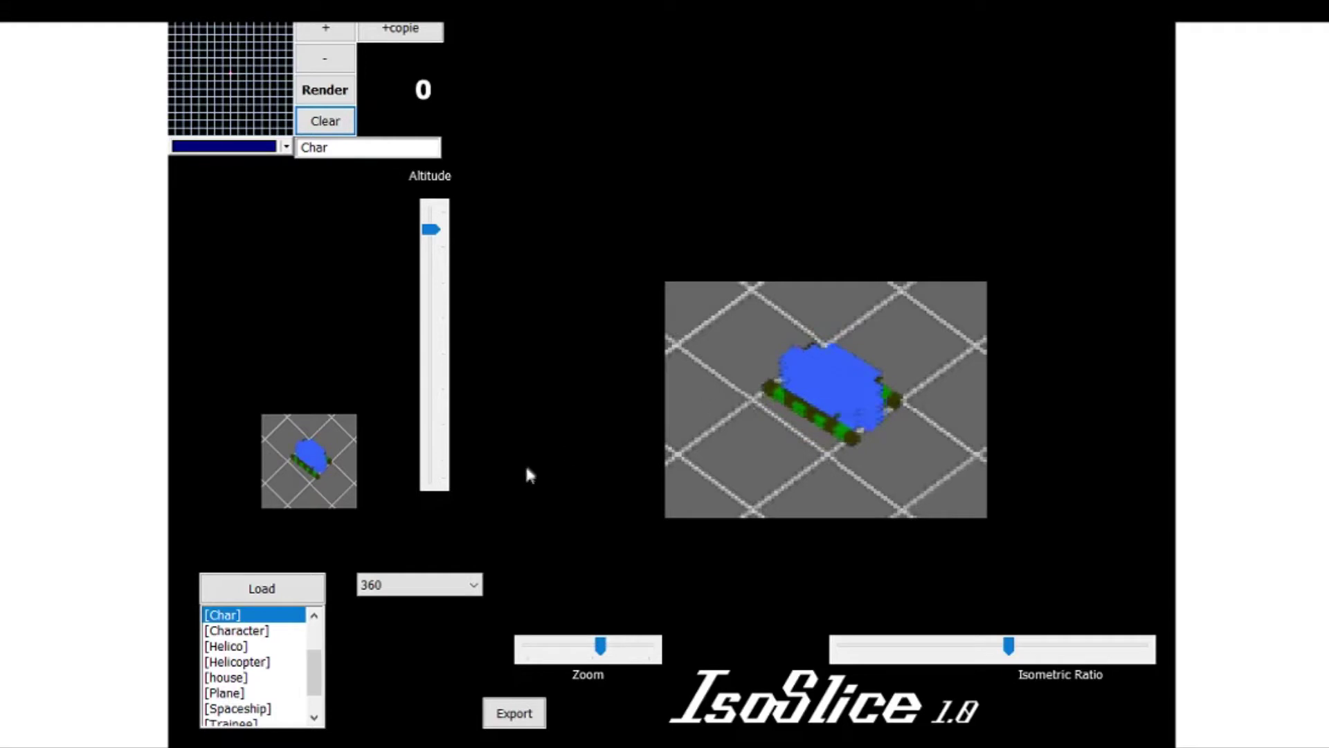
Load the Character model and clear its slice 0
click(248, 635)
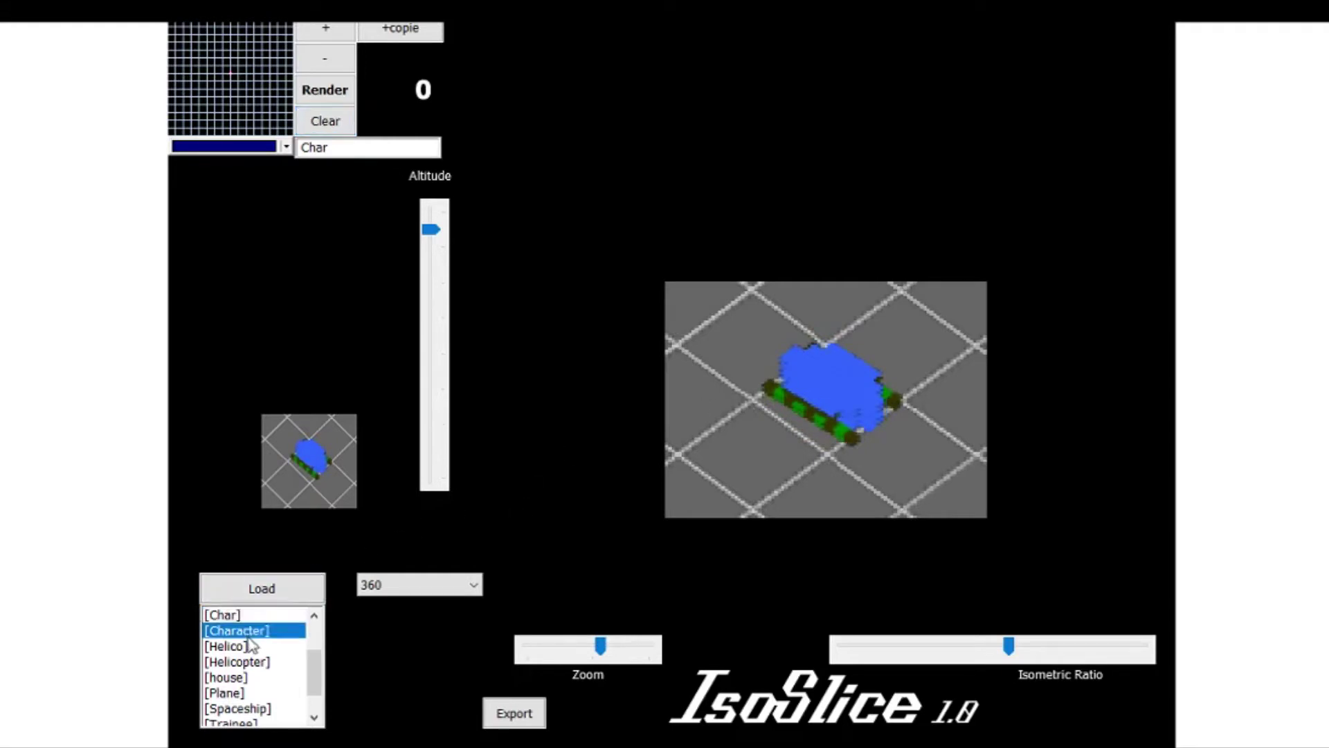
click(278, 587)
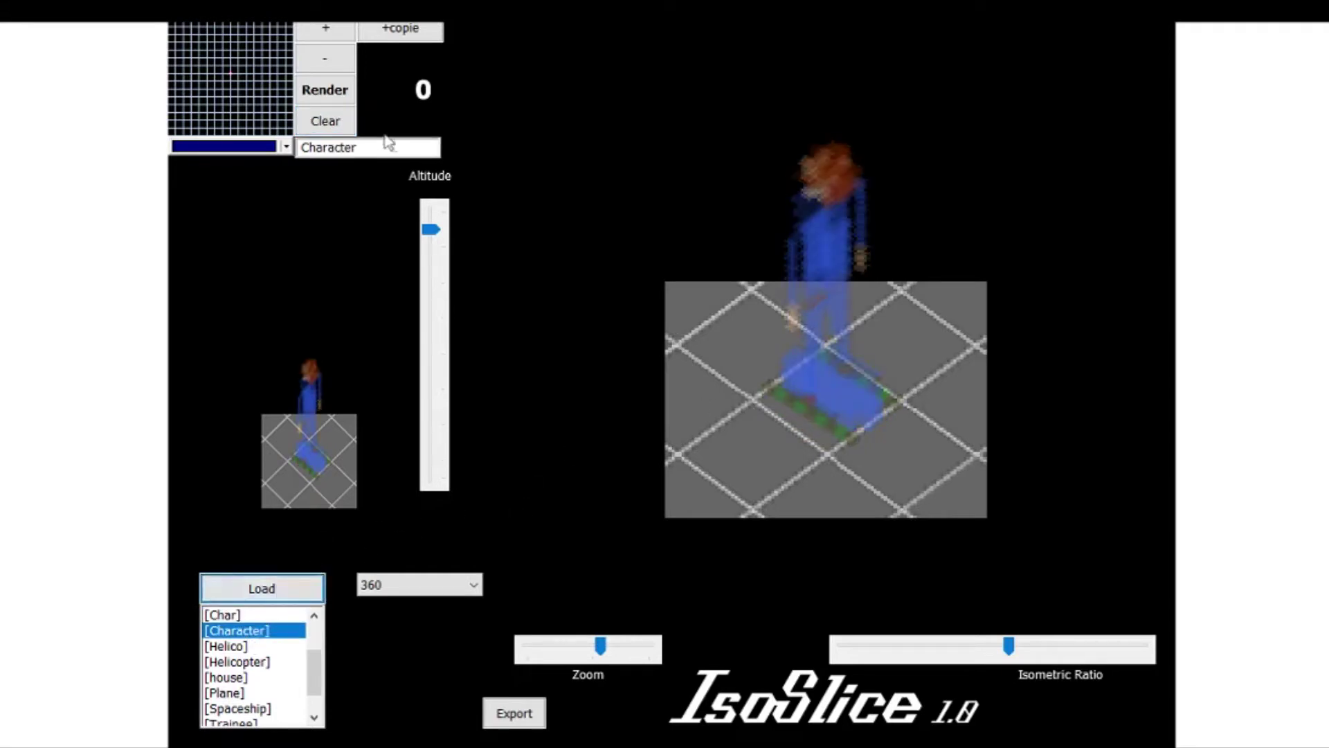
click(335, 121)
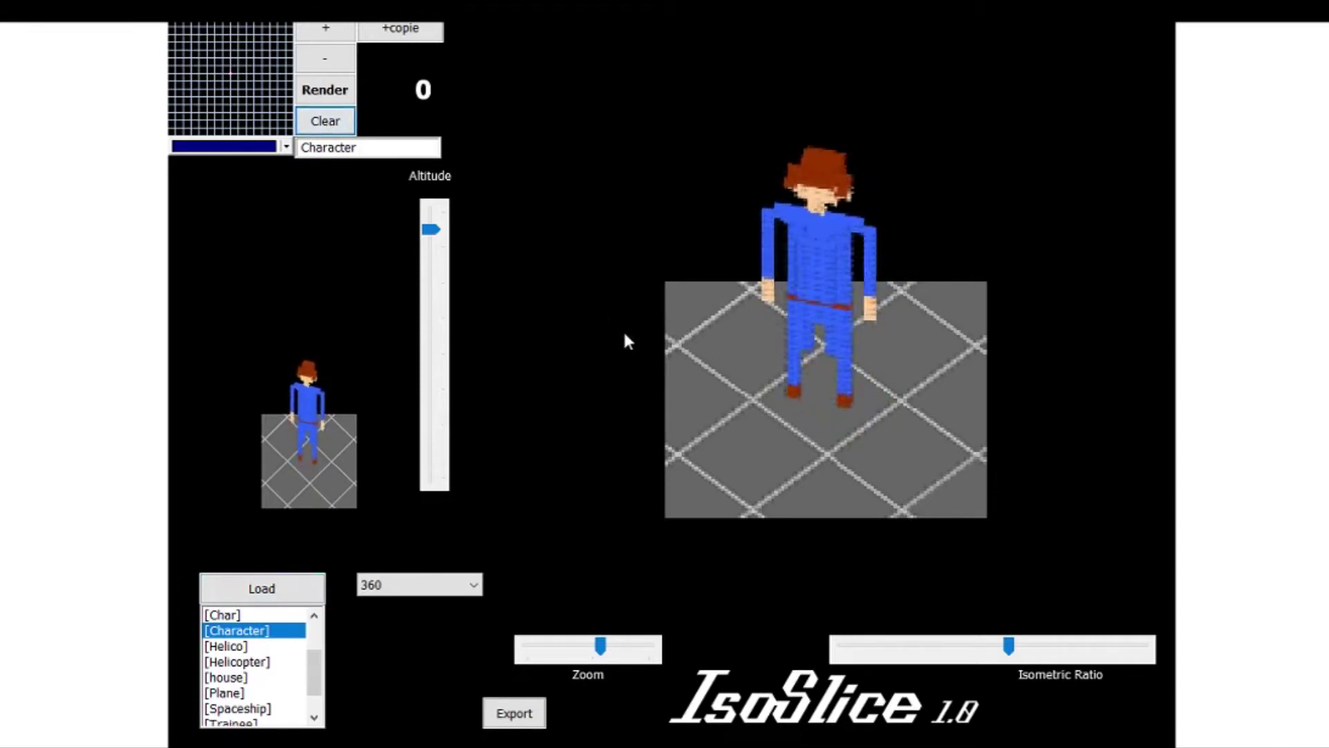
Load the Helicopter model and clear its slice 0
scroll(243, 674, down, 2)
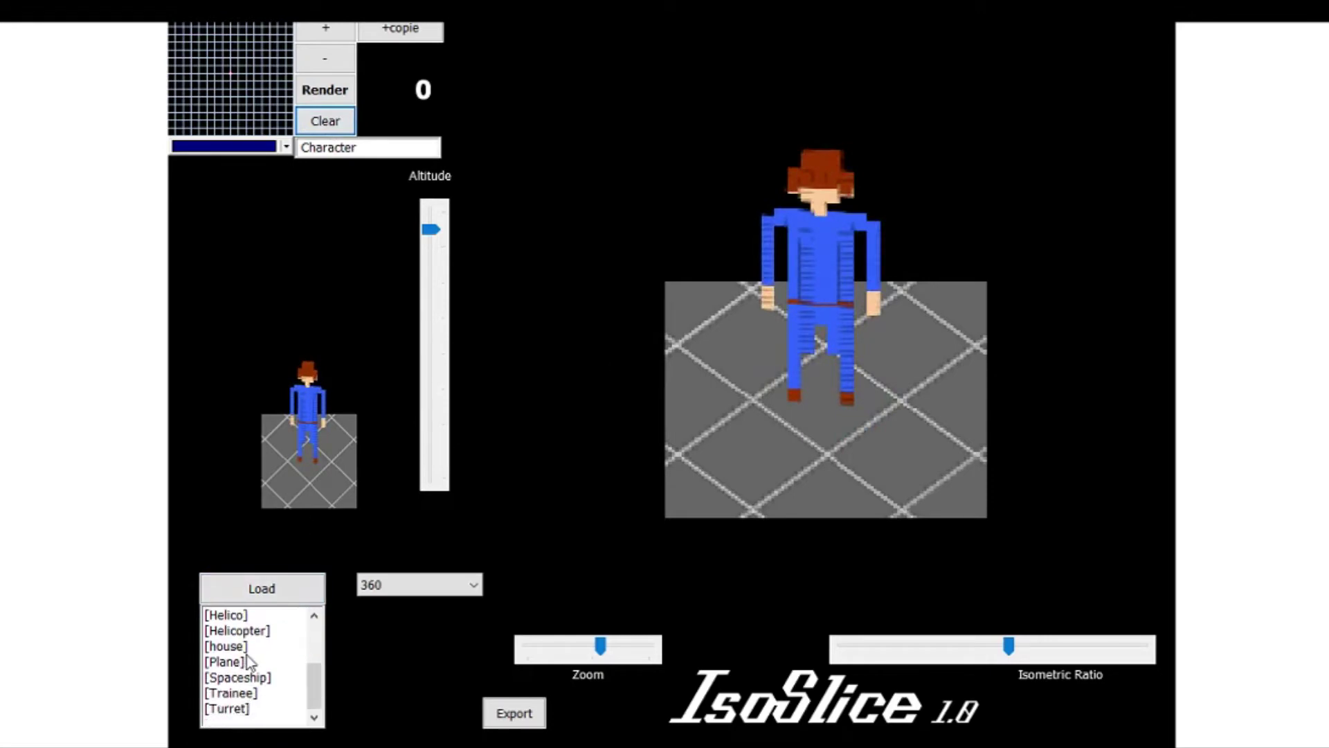
click(246, 651)
click(258, 629)
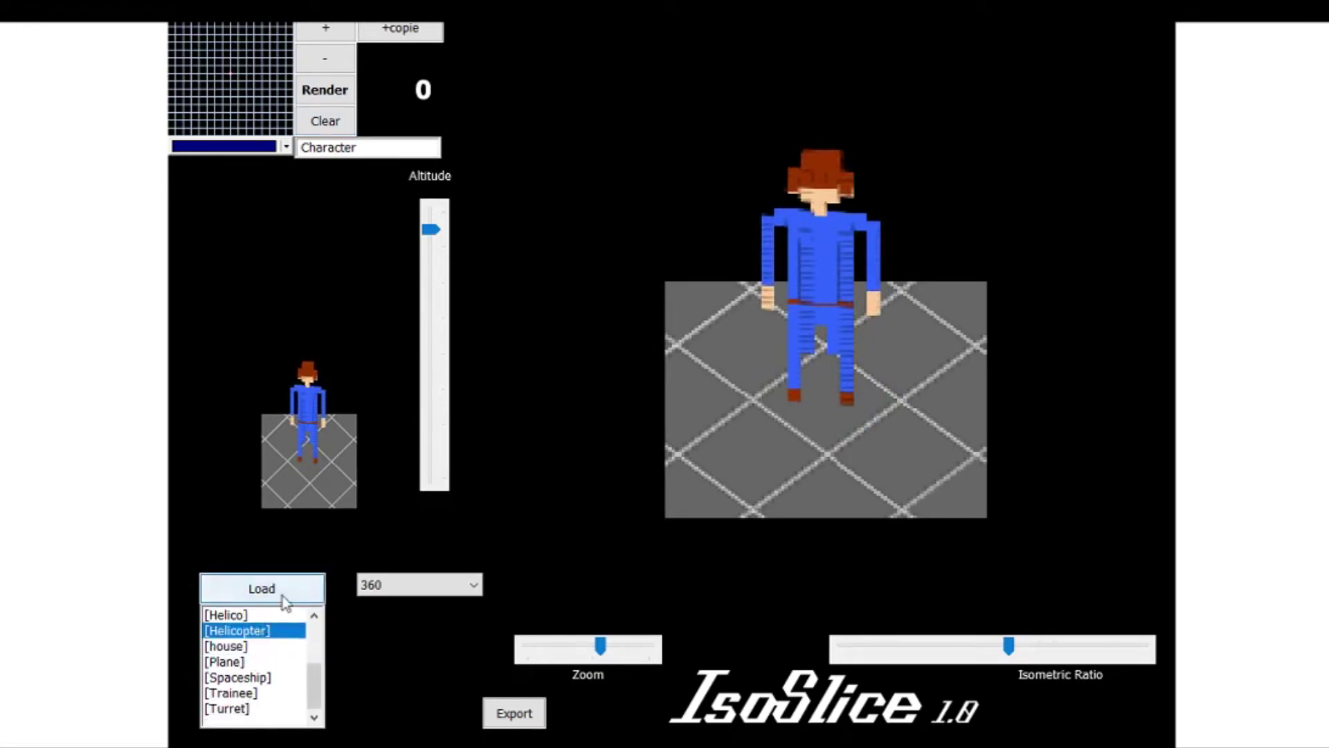
click(286, 594)
click(325, 120)
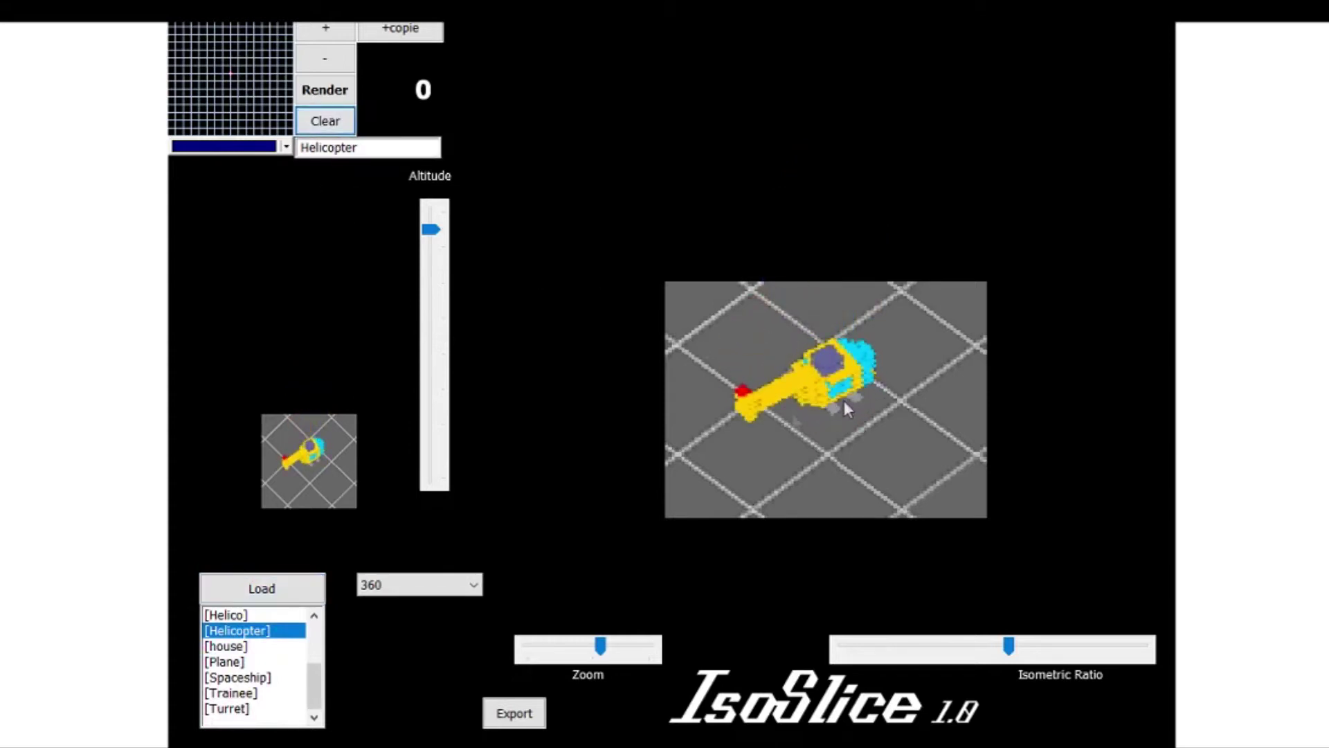
Load the Helico model and clear its slice 0, repeating the load and clear once to leave the grid empty
click(223, 615)
click(261, 587)
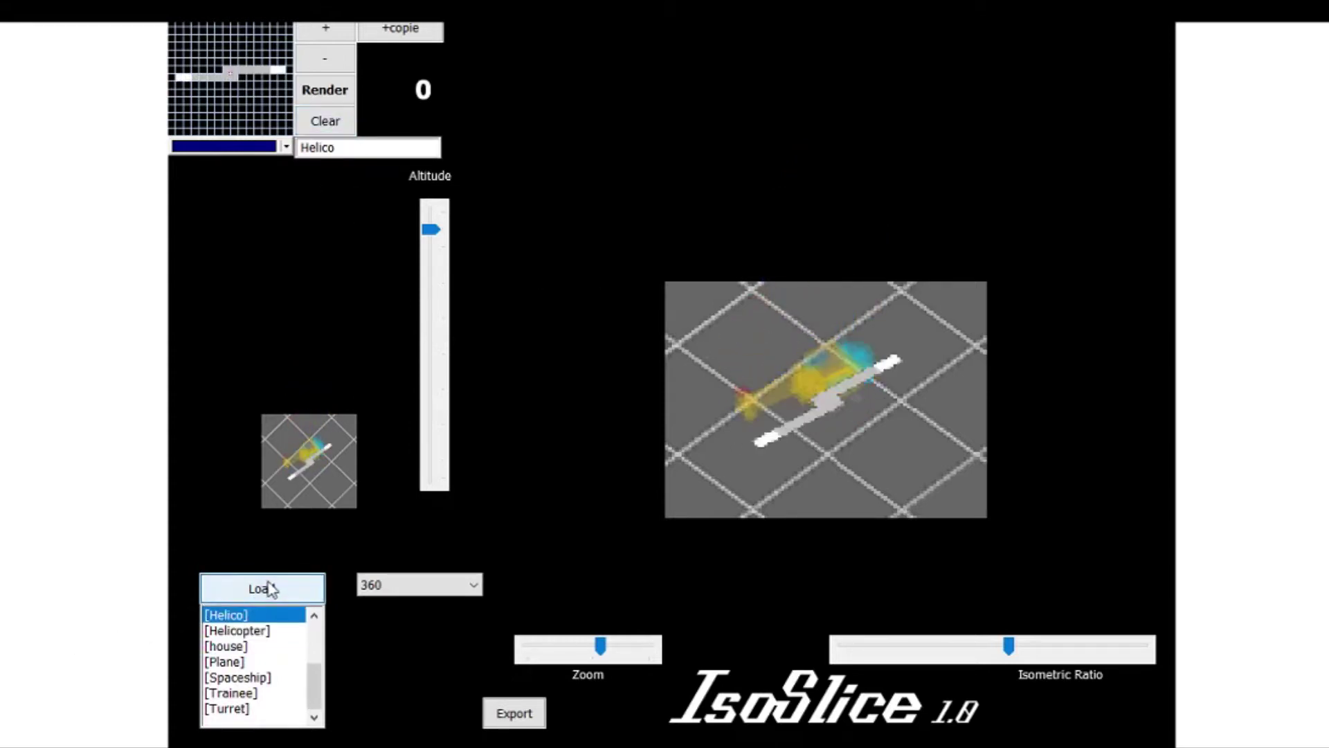
click(344, 120)
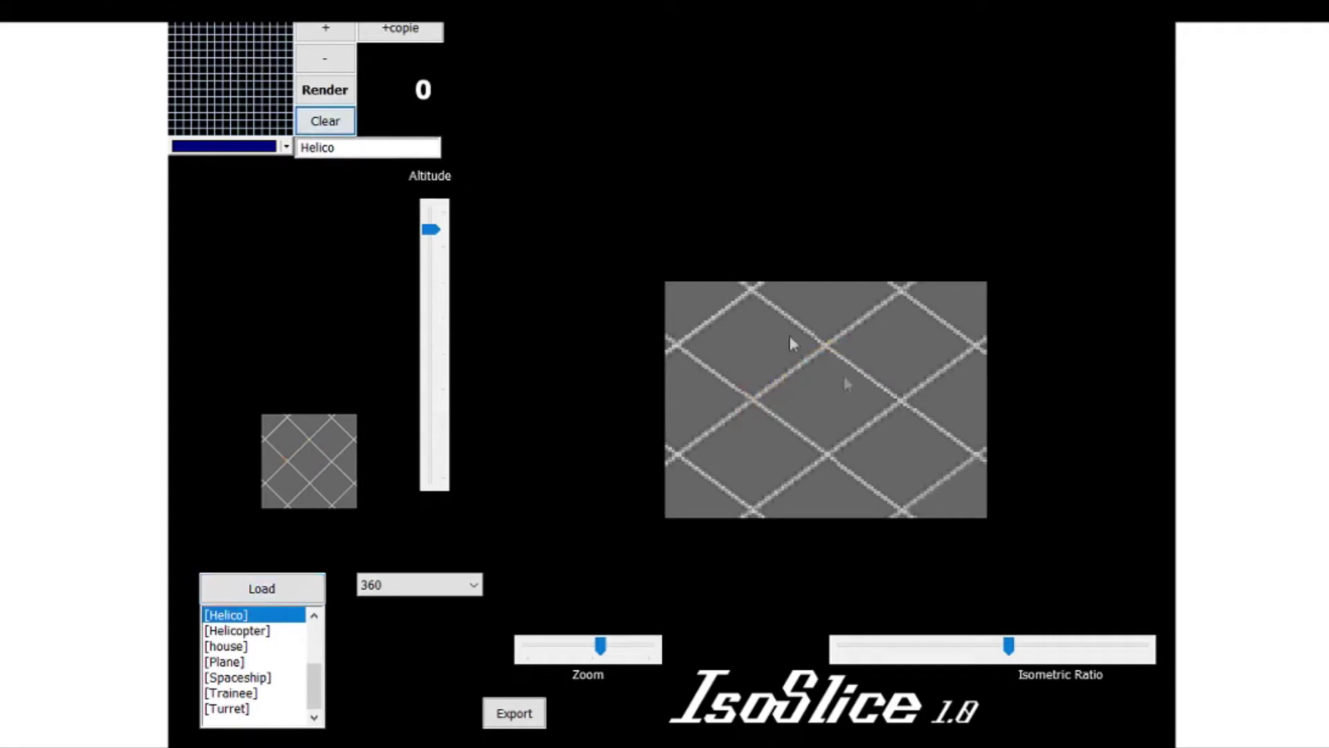
click(262, 588)
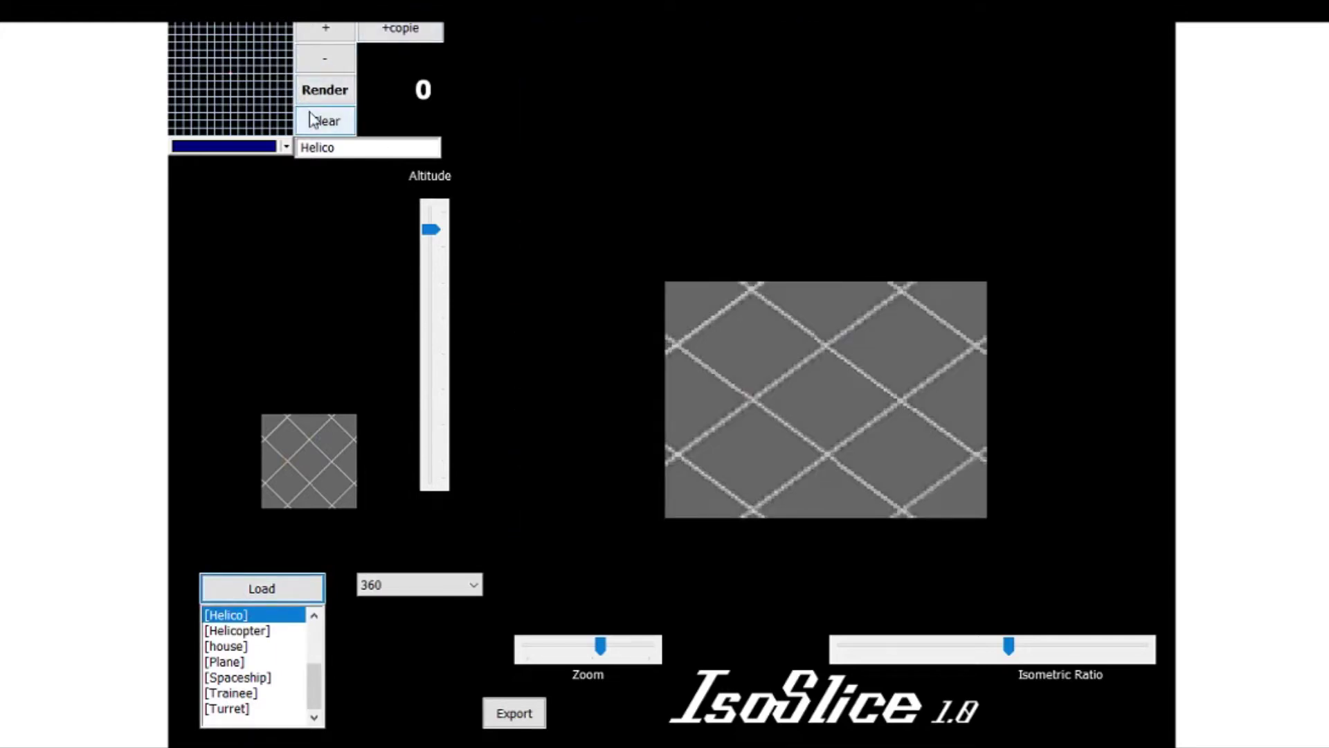
click(320, 131)
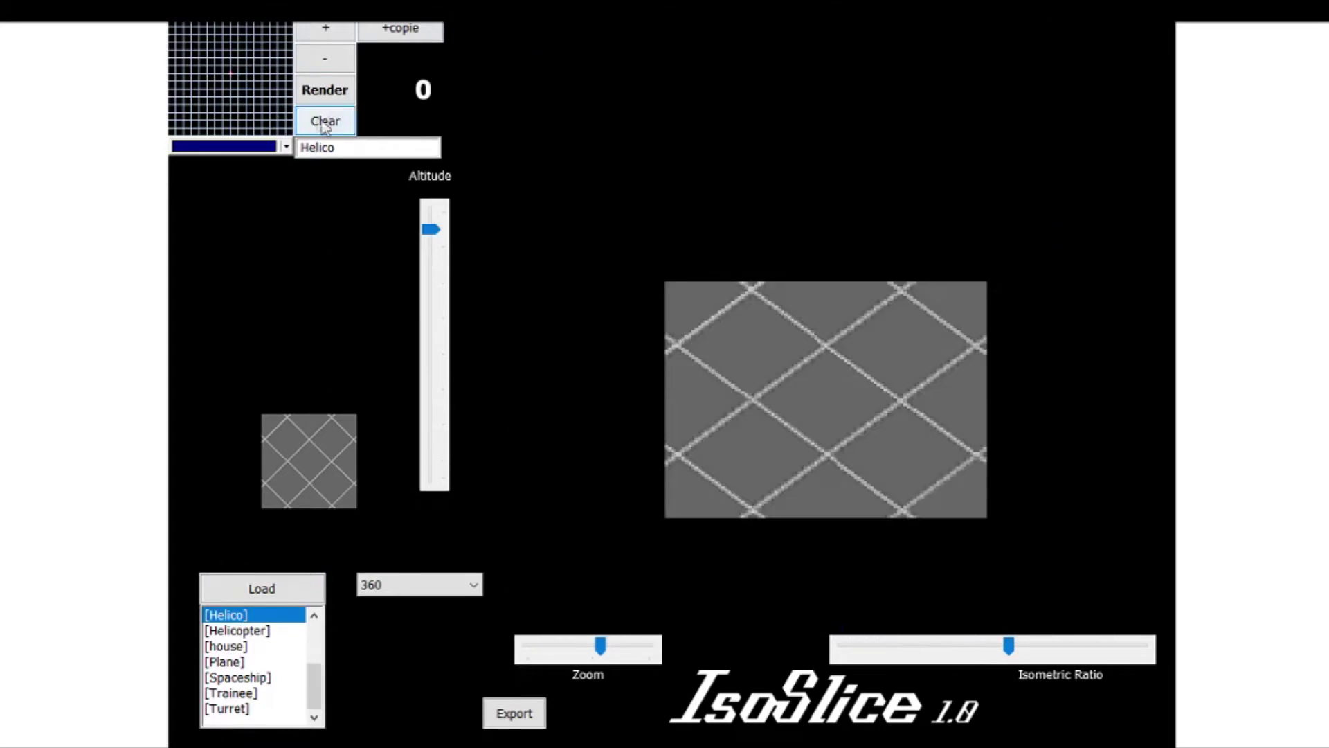
Paint two offset dark grey bars, each about 7 cells long, meeting at the centre of slice 0, and render the result
click(251, 150)
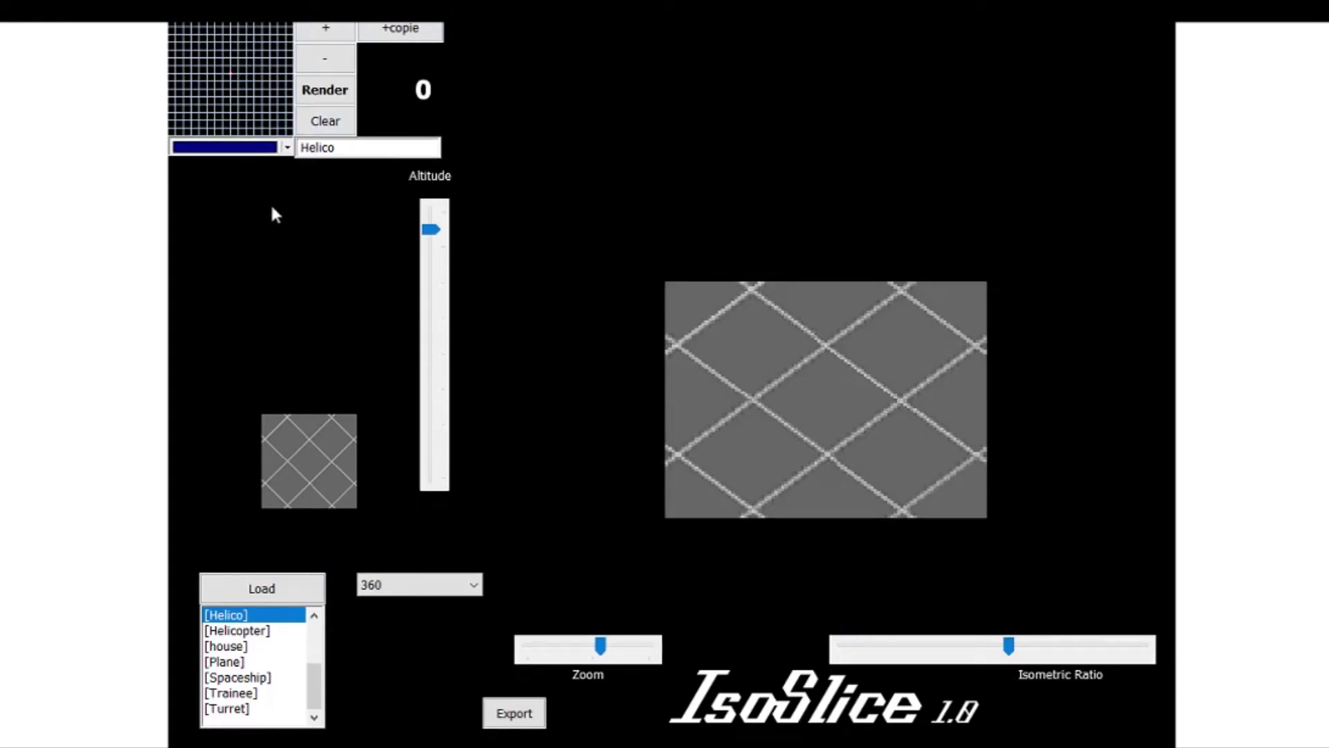
key(Down)
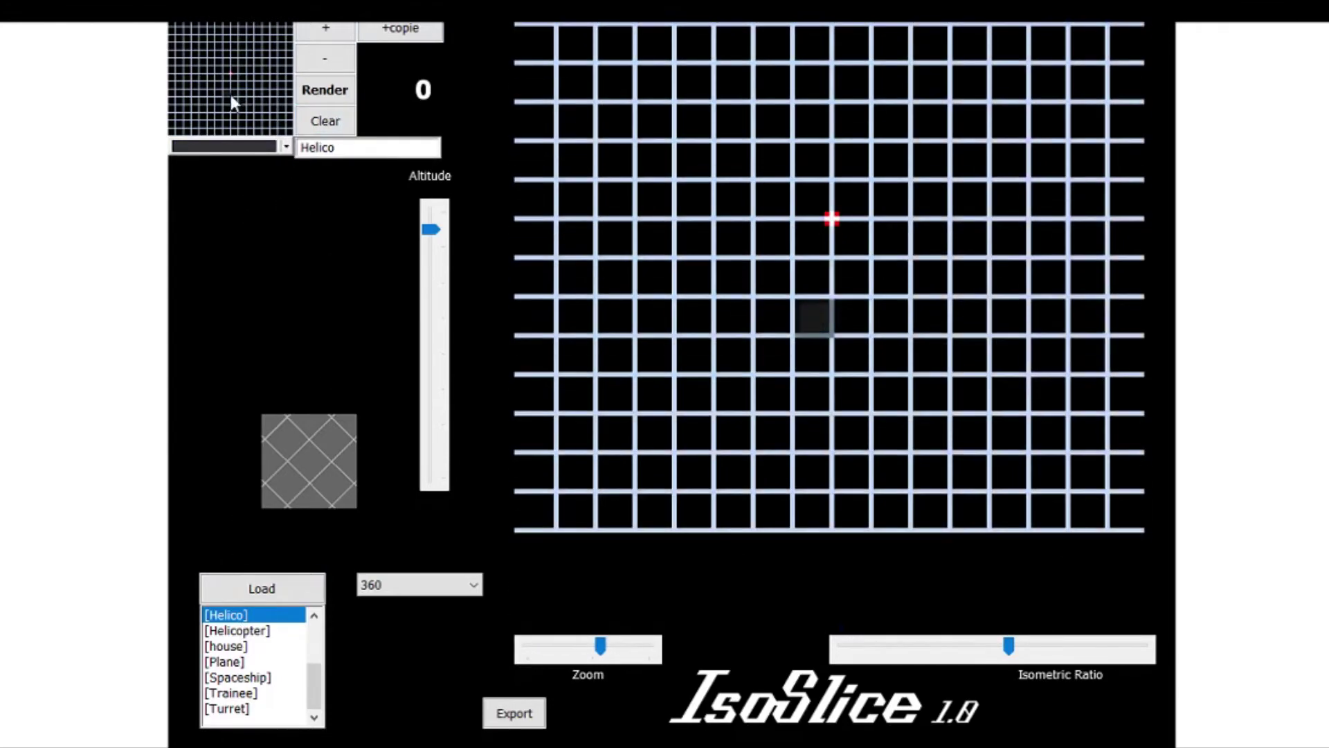
drag(233, 79, 264, 79)
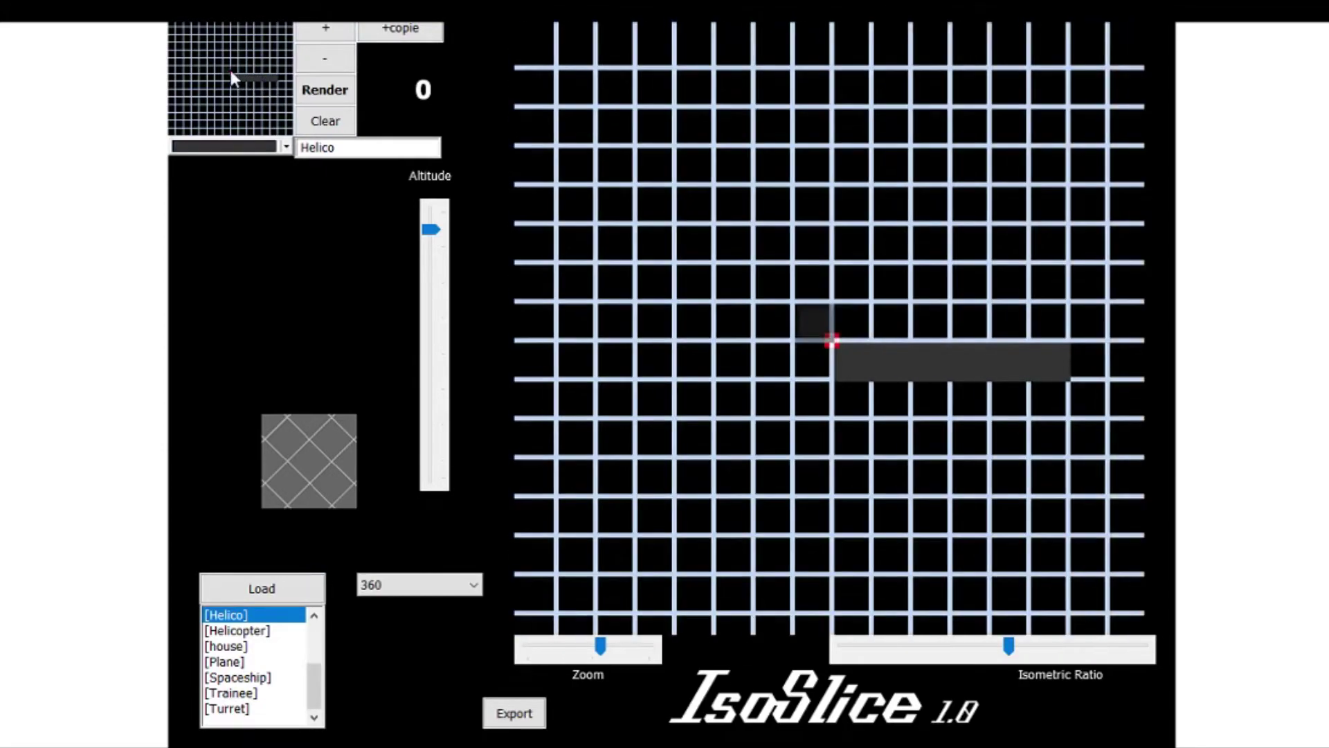
drag(228, 70, 196, 68)
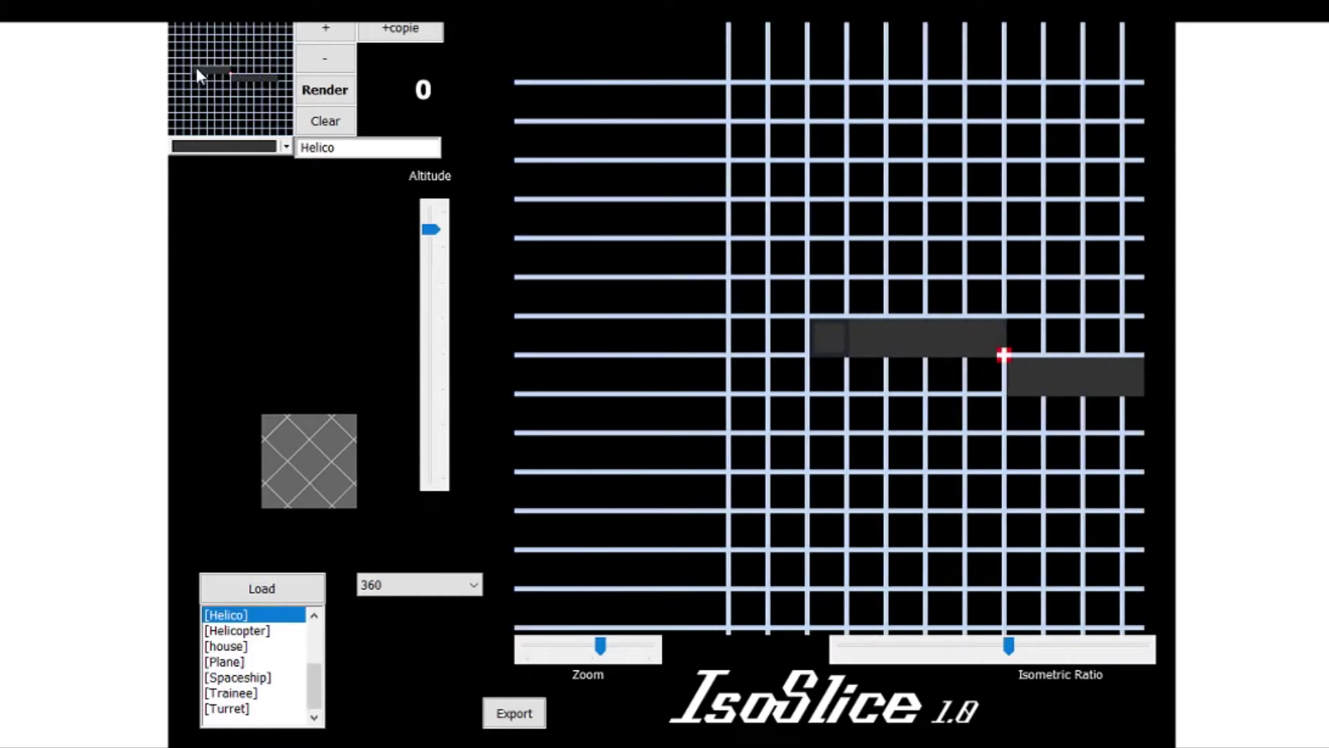
drag(197, 68, 185, 70)
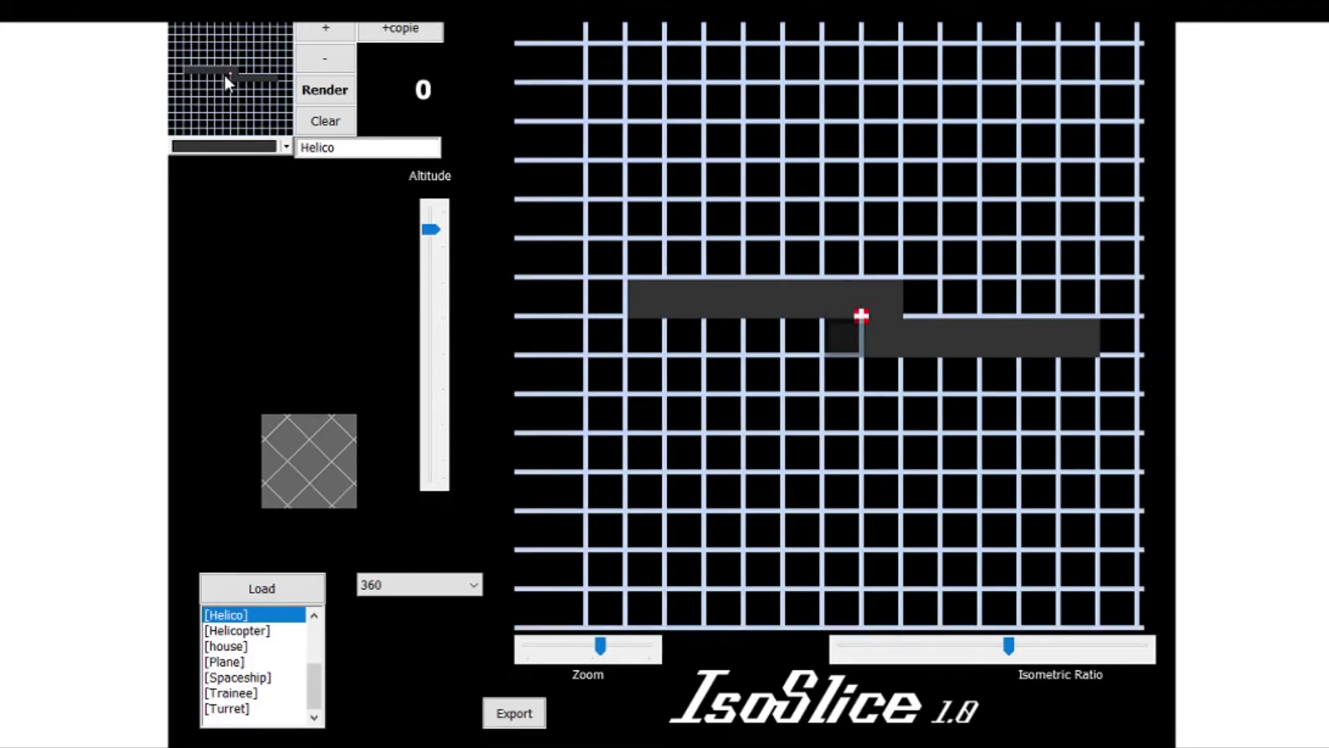
click(225, 77)
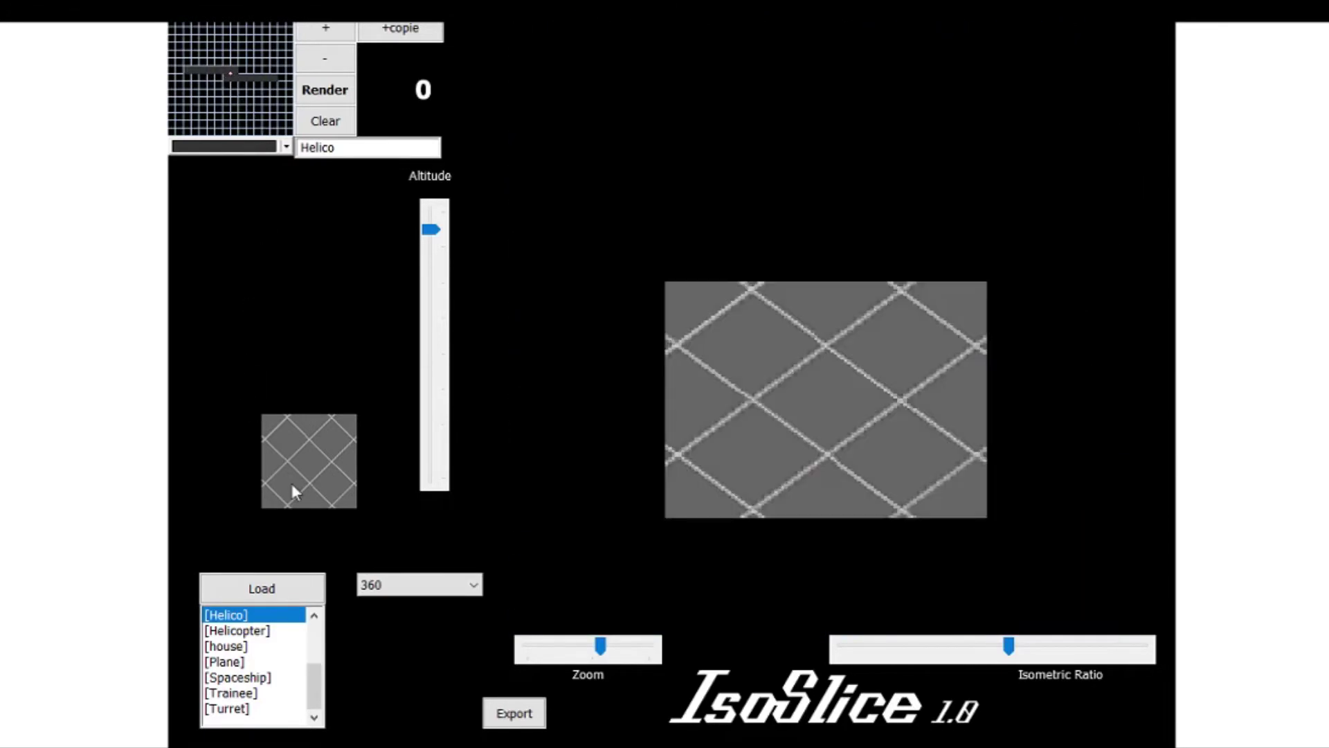
click(305, 100)
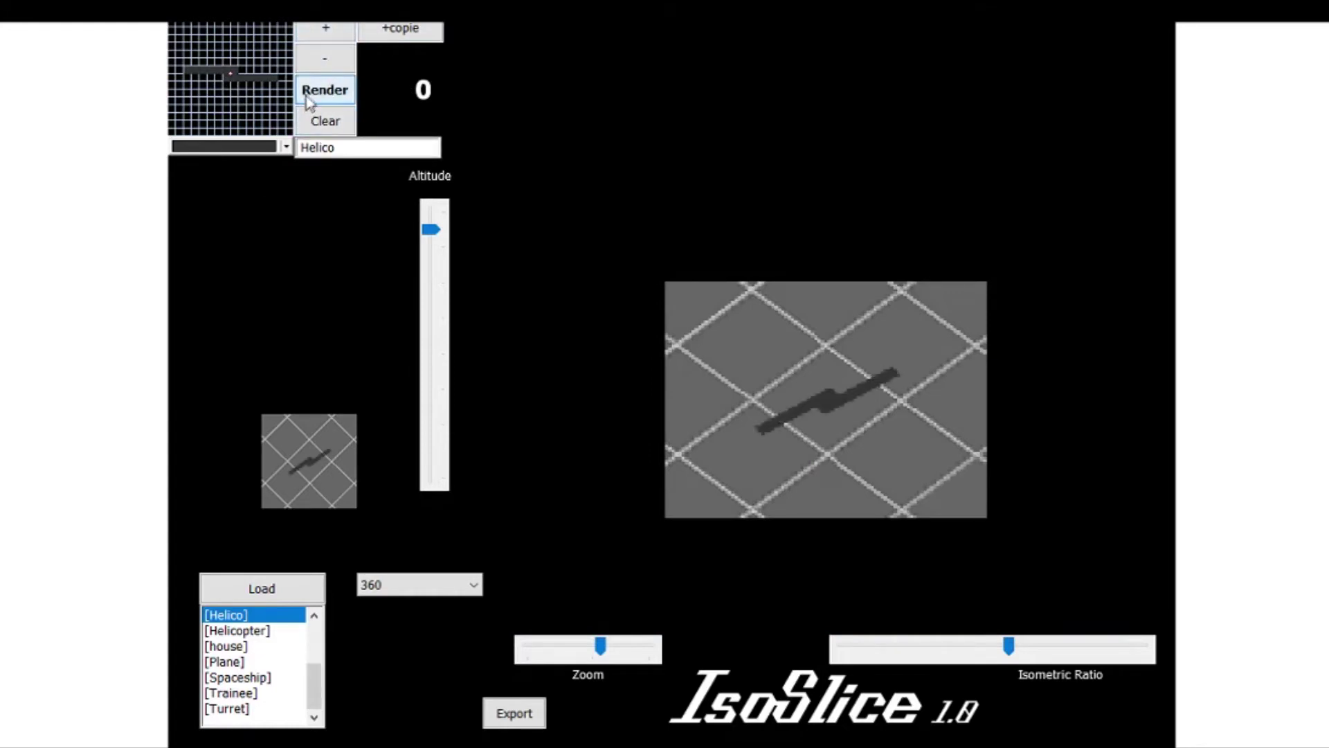
Load the Helicopter model from the model list
click(235, 646)
click(236, 631)
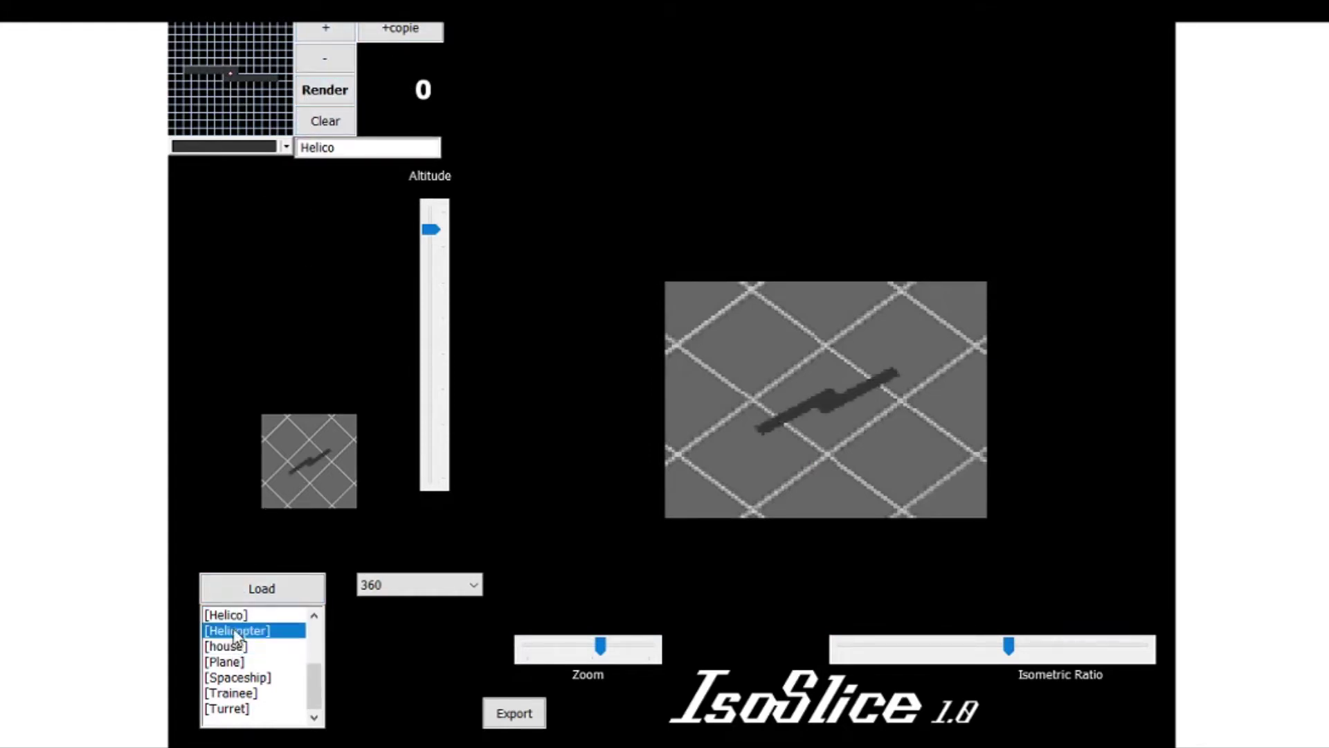
click(325, 106)
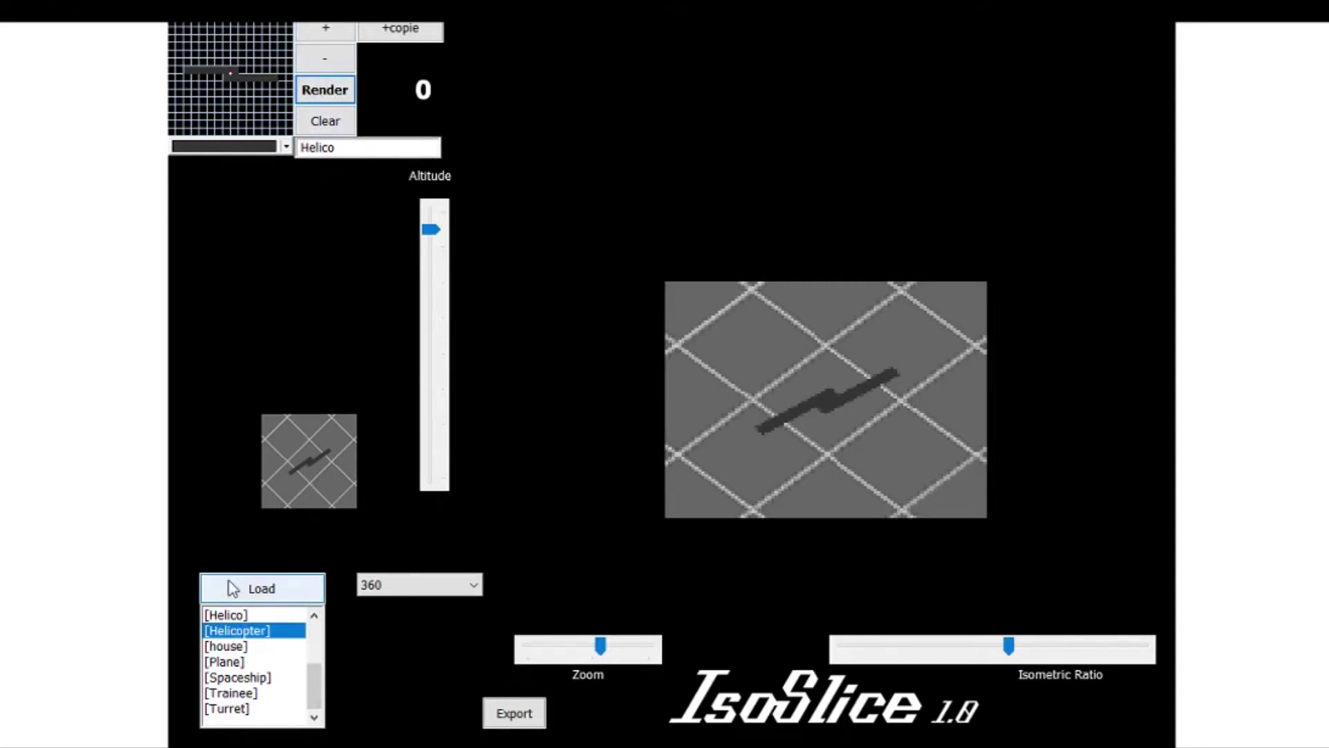
click(233, 589)
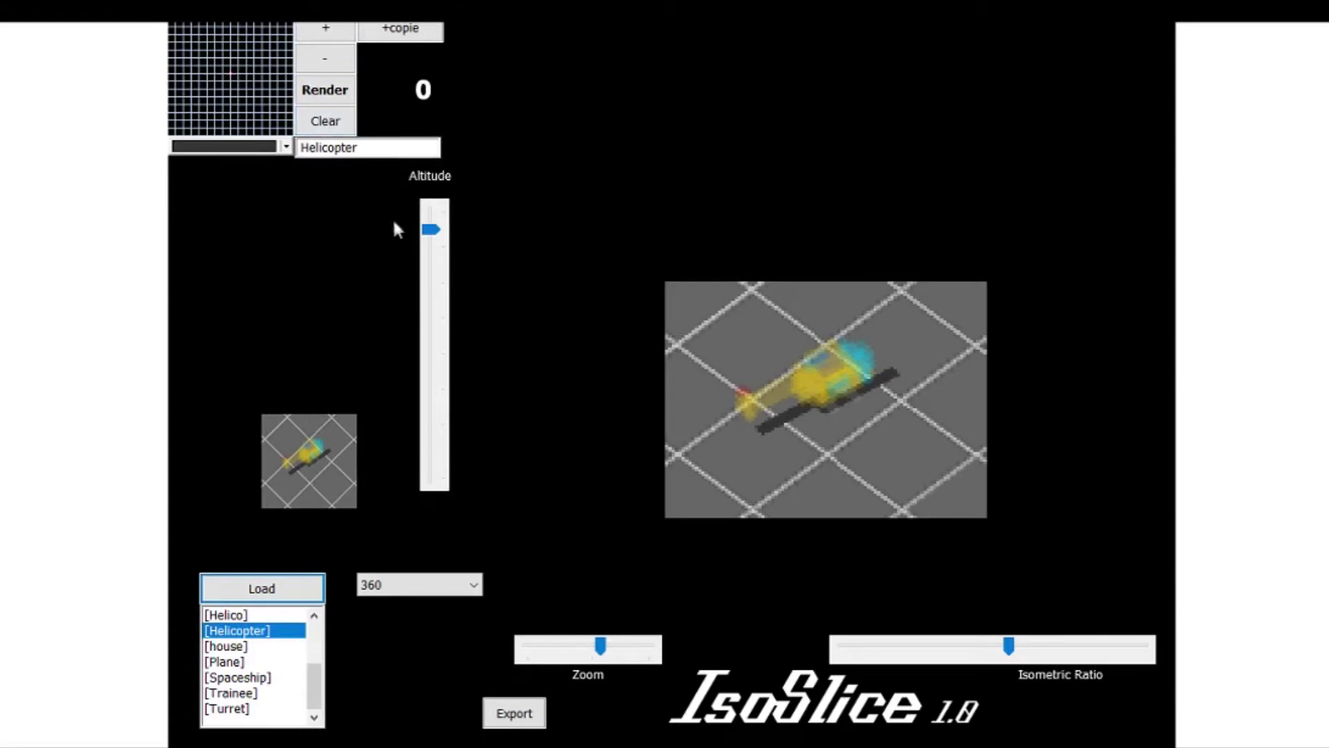
Load the house model and clear its slice 0
click(241, 647)
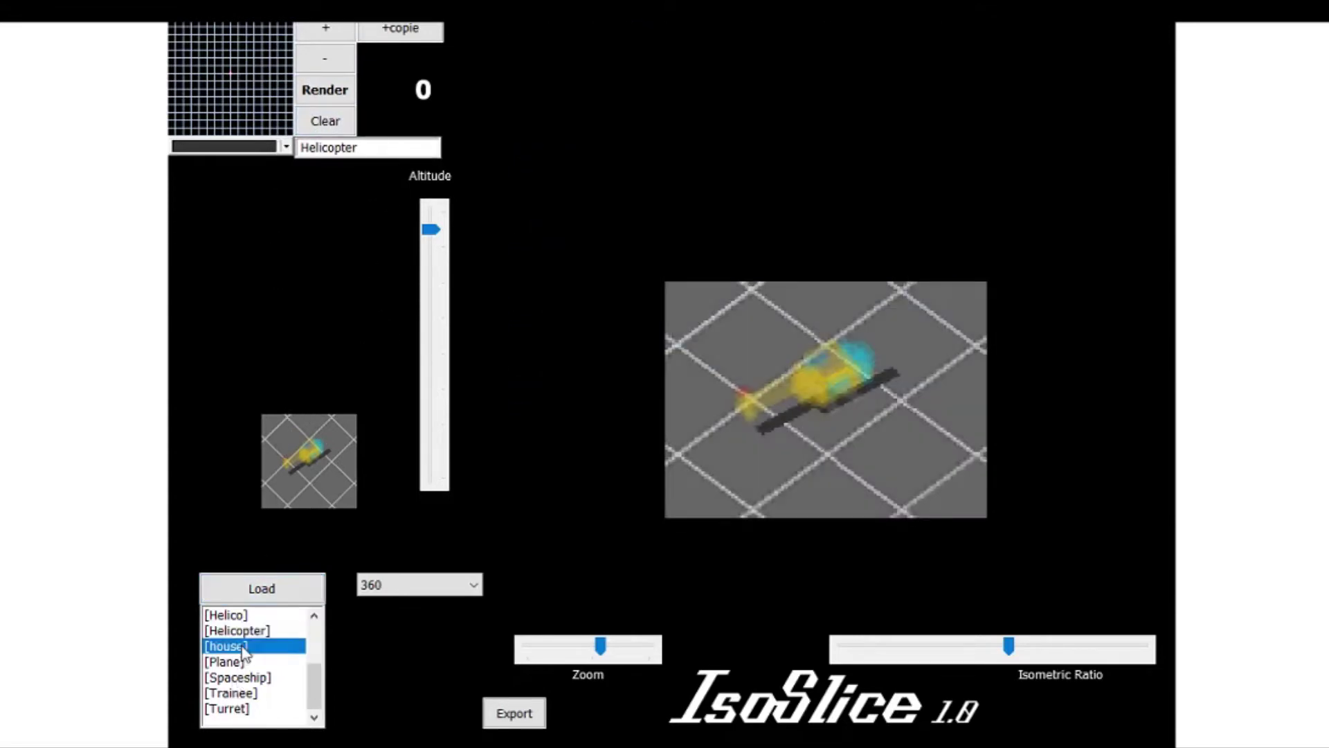
click(268, 587)
click(336, 122)
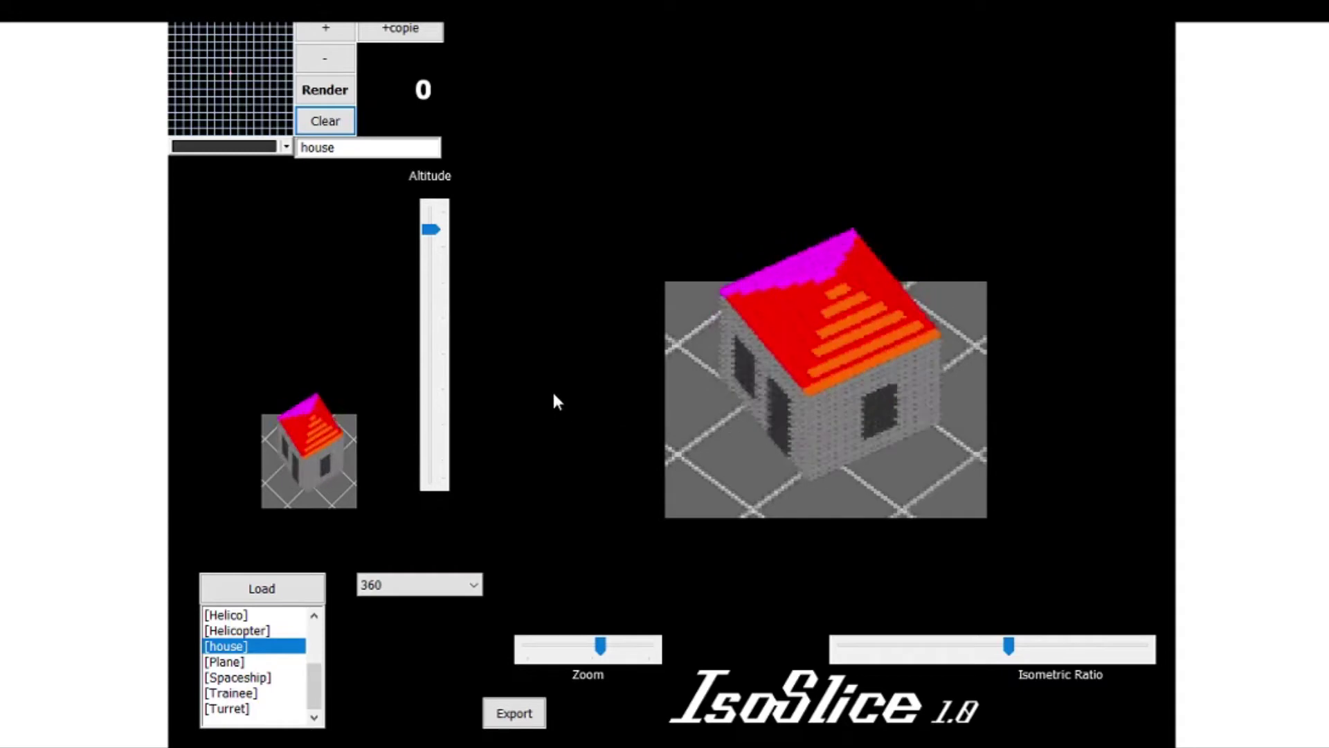
Load the model from the parent folder entry [..] and clear its slice 0
click(316, 649)
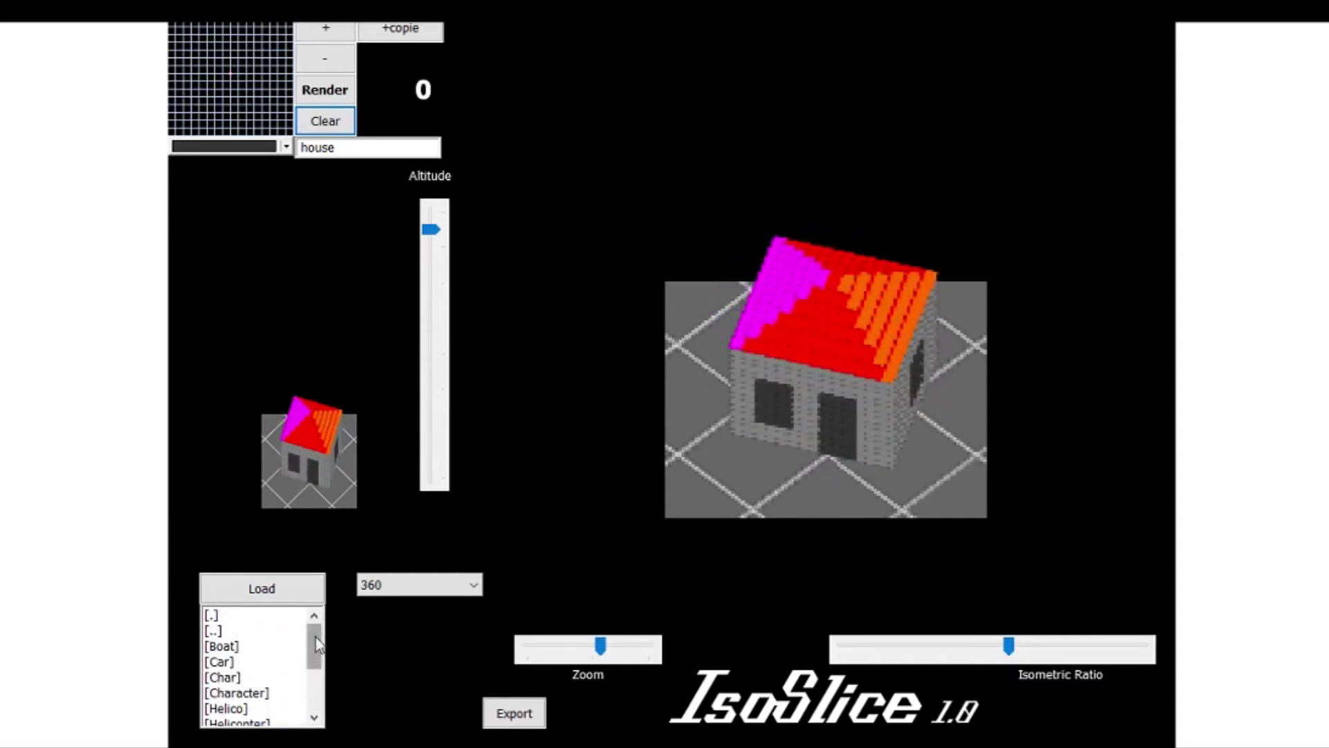
click(230, 631)
click(276, 589)
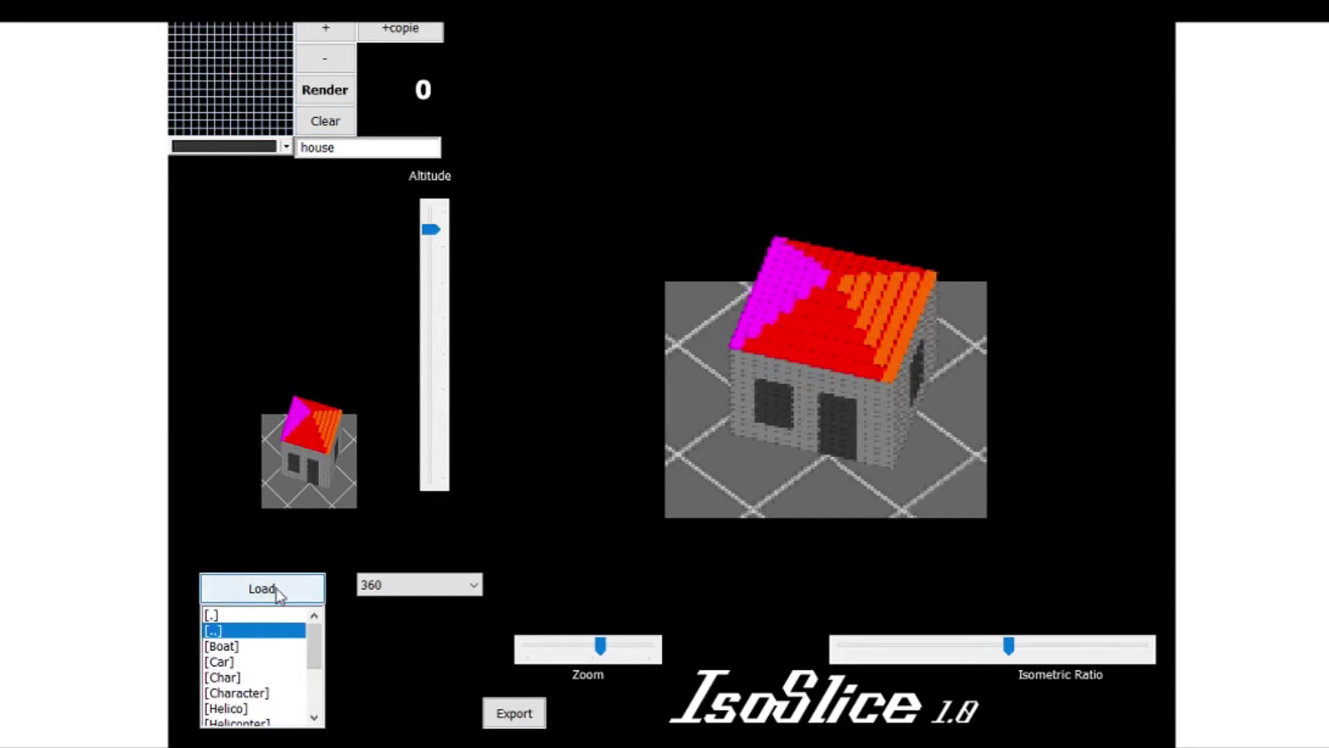
click(336, 127)
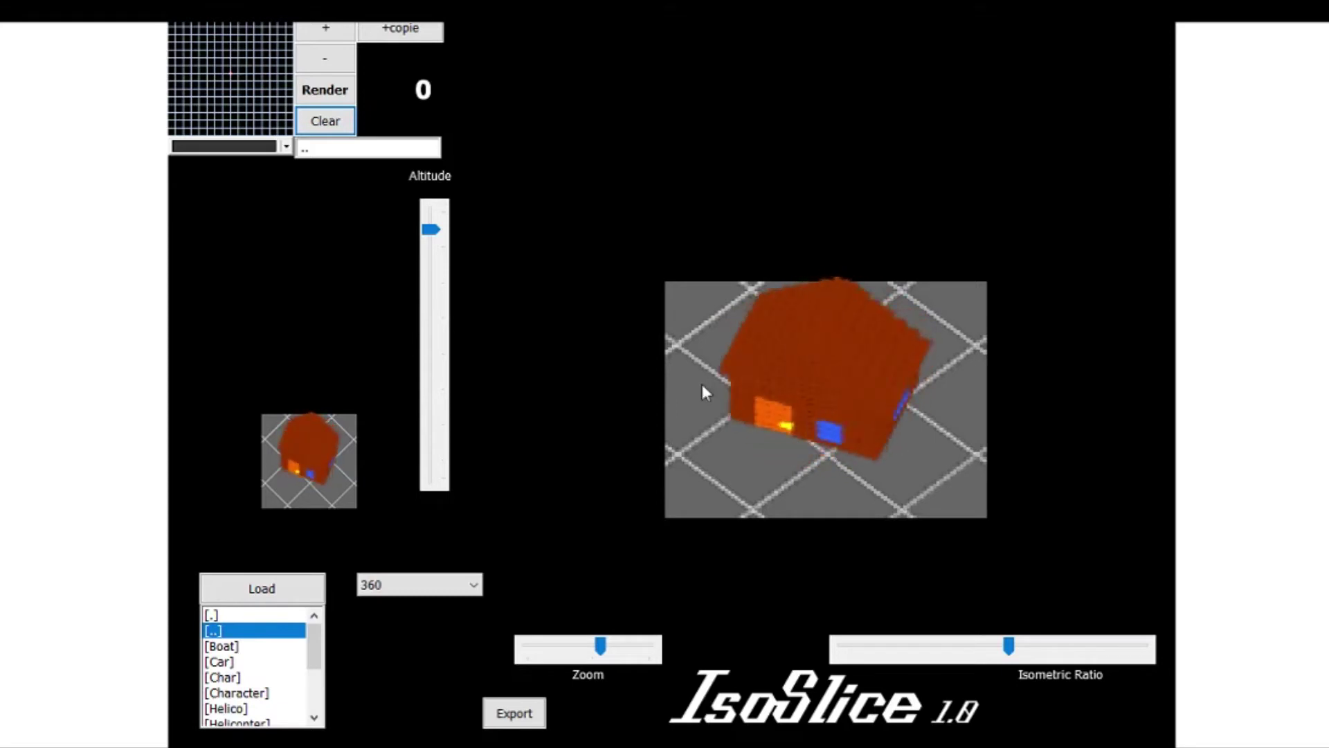
mouse_move(601, 647)
mouse_down()
mouse_move(576, 647)
mouse_move(597, 661)
mouse_up()
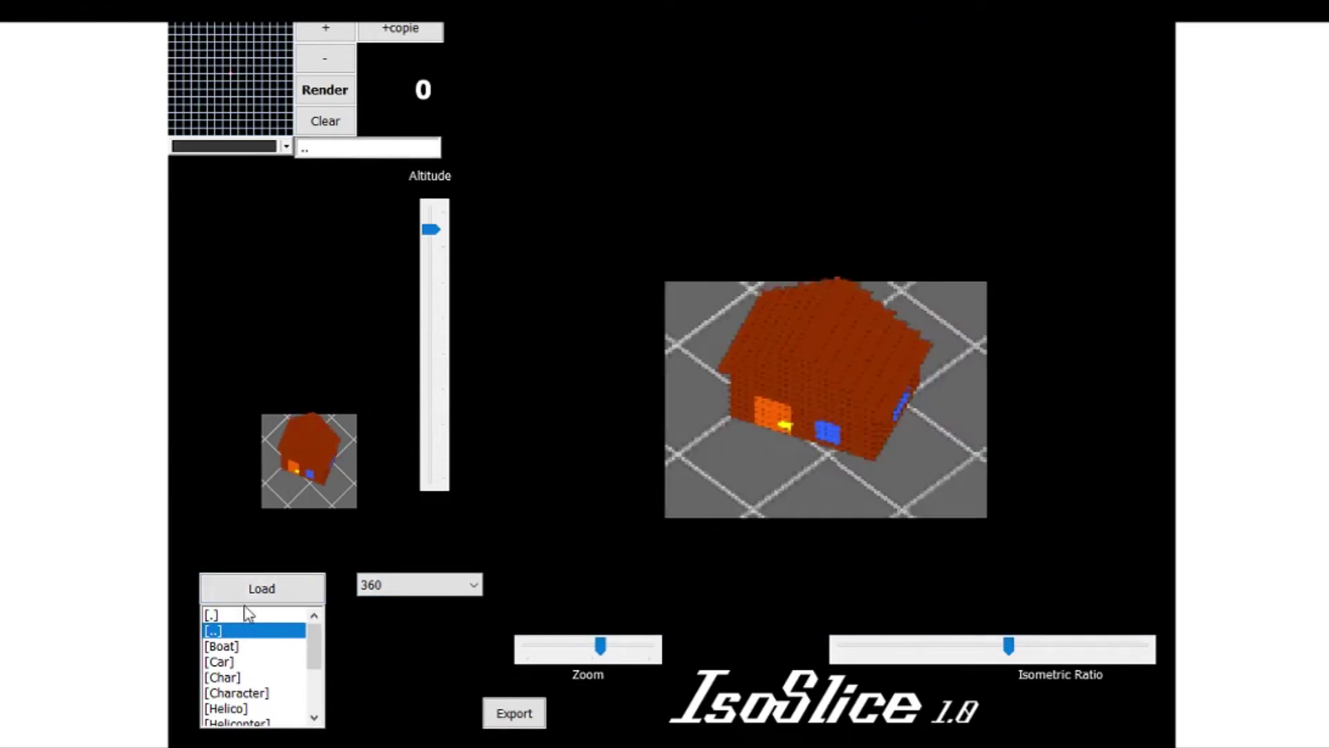
Load the Turret model and clear its slice 0
click(242, 616)
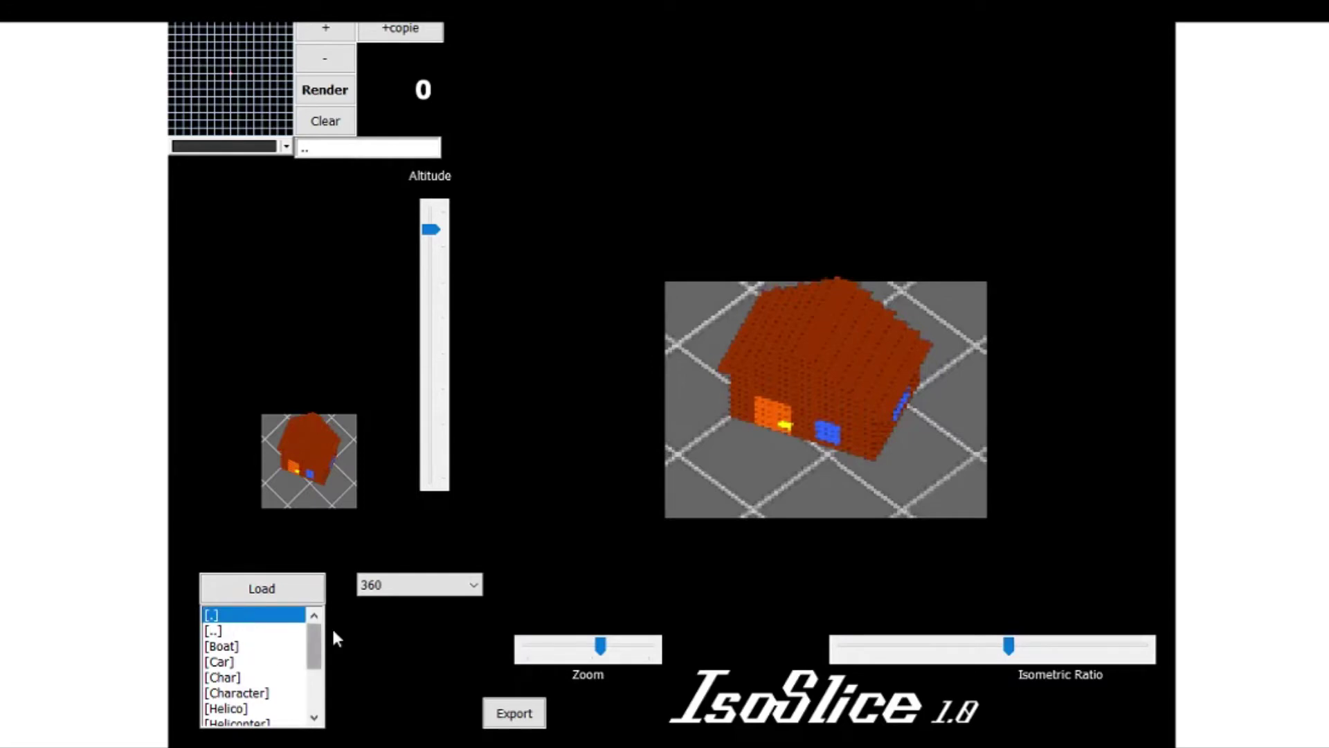
drag(319, 642, 318, 723)
click(227, 709)
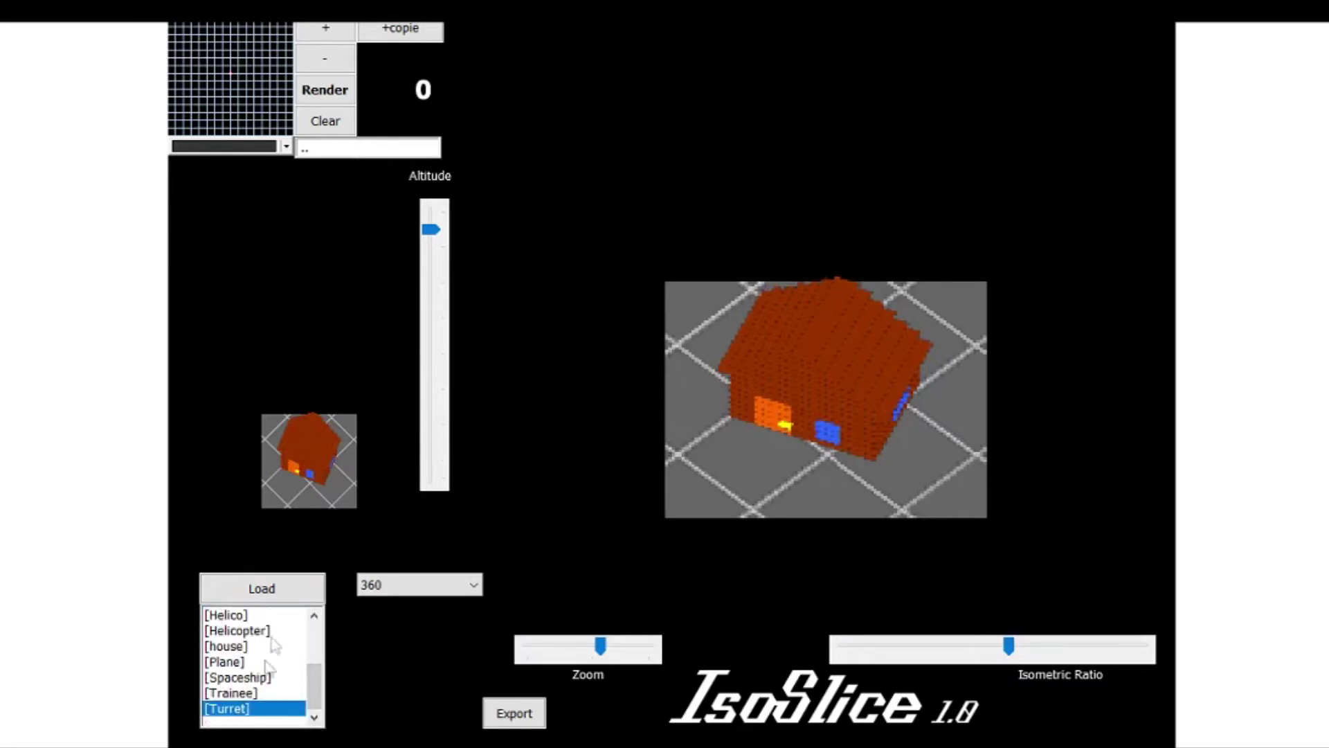
click(277, 592)
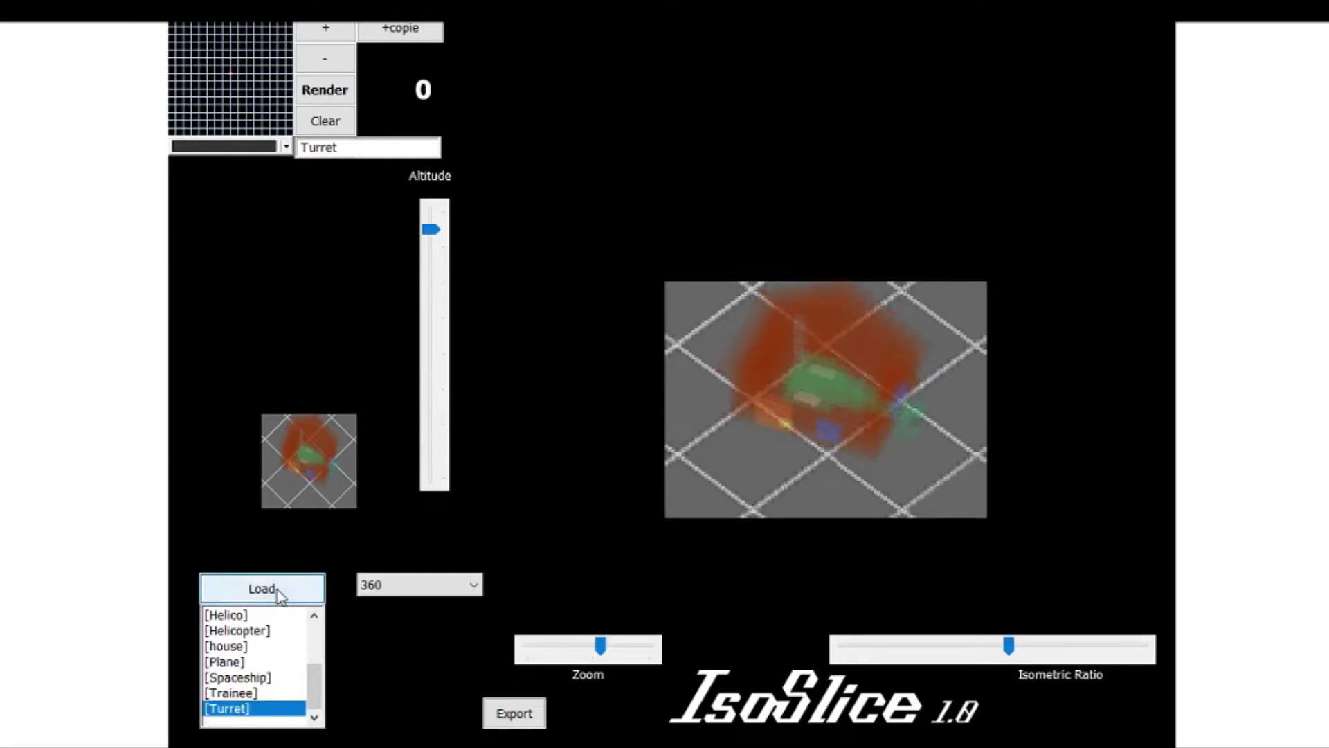
click(331, 129)
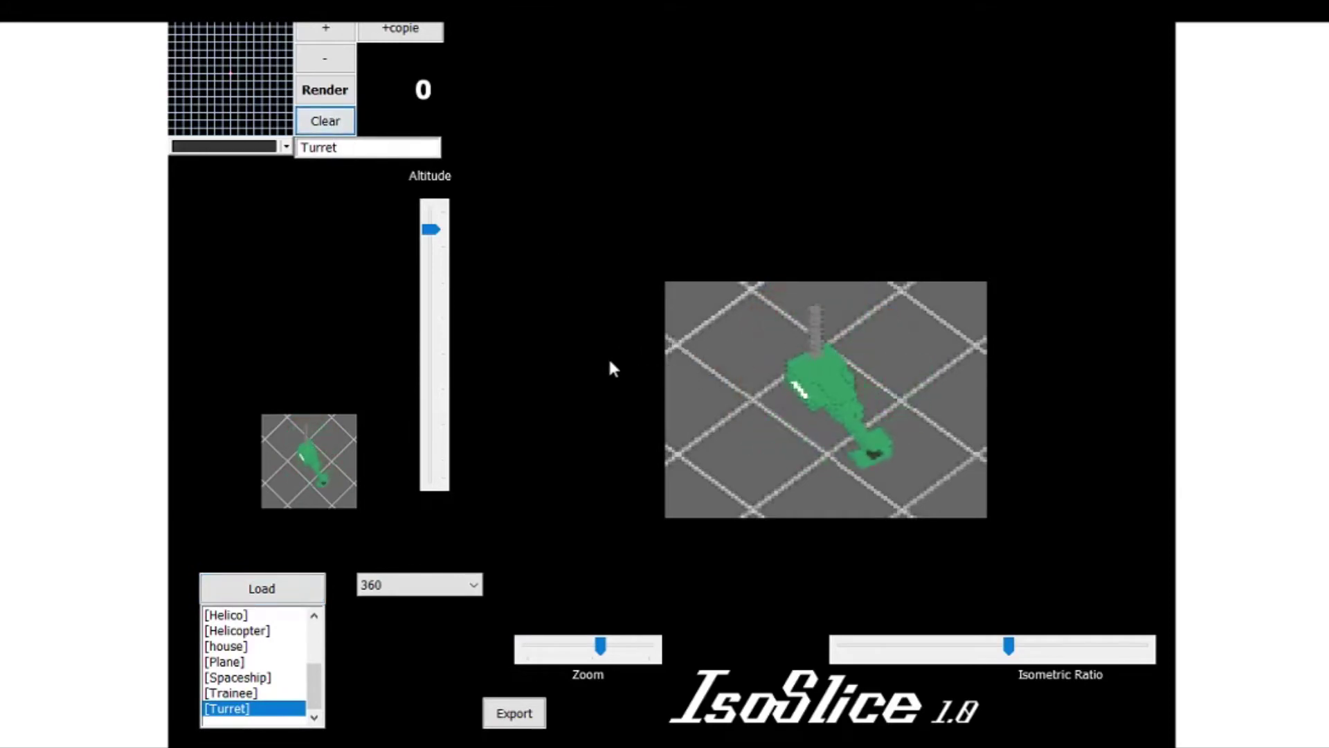
Select the [.] folder entry, clear slice 0 and rename the model as Turret 2
mouse_move(287, 128)
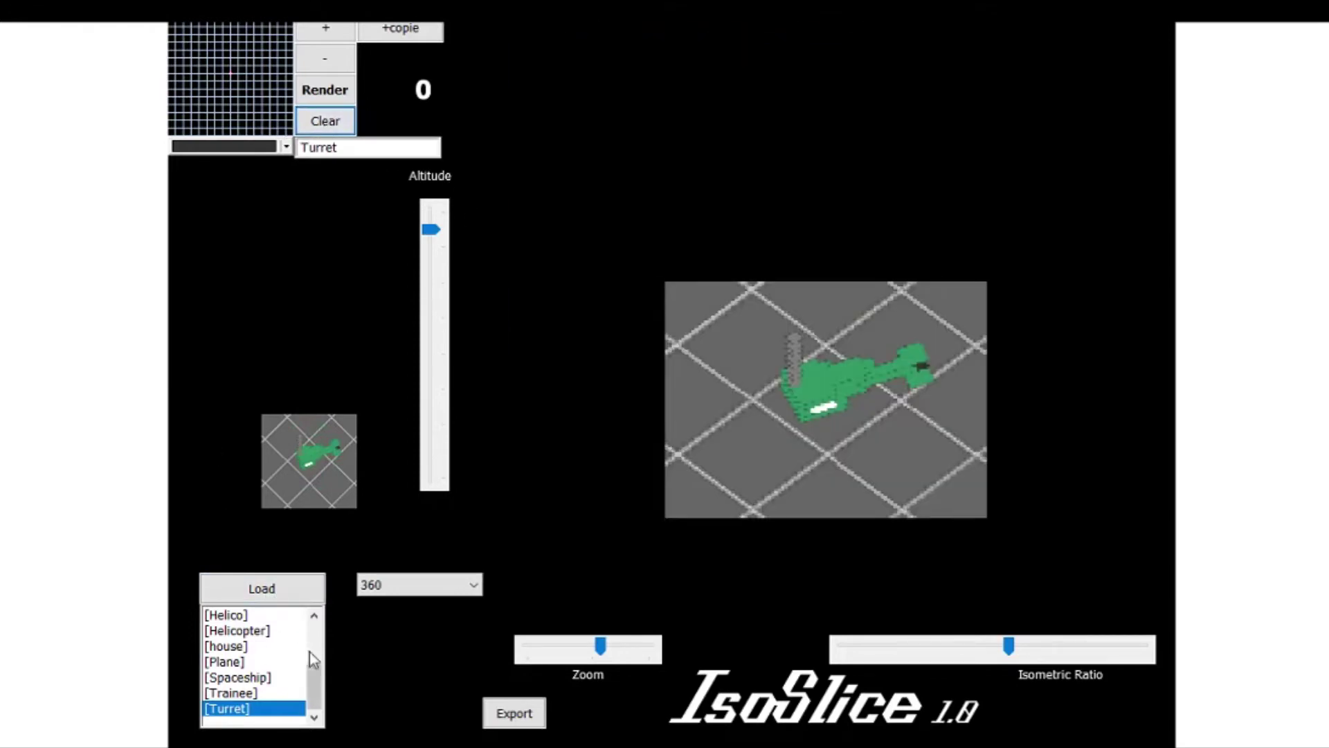
scroll(311, 657, up, 2)
click(210, 615)
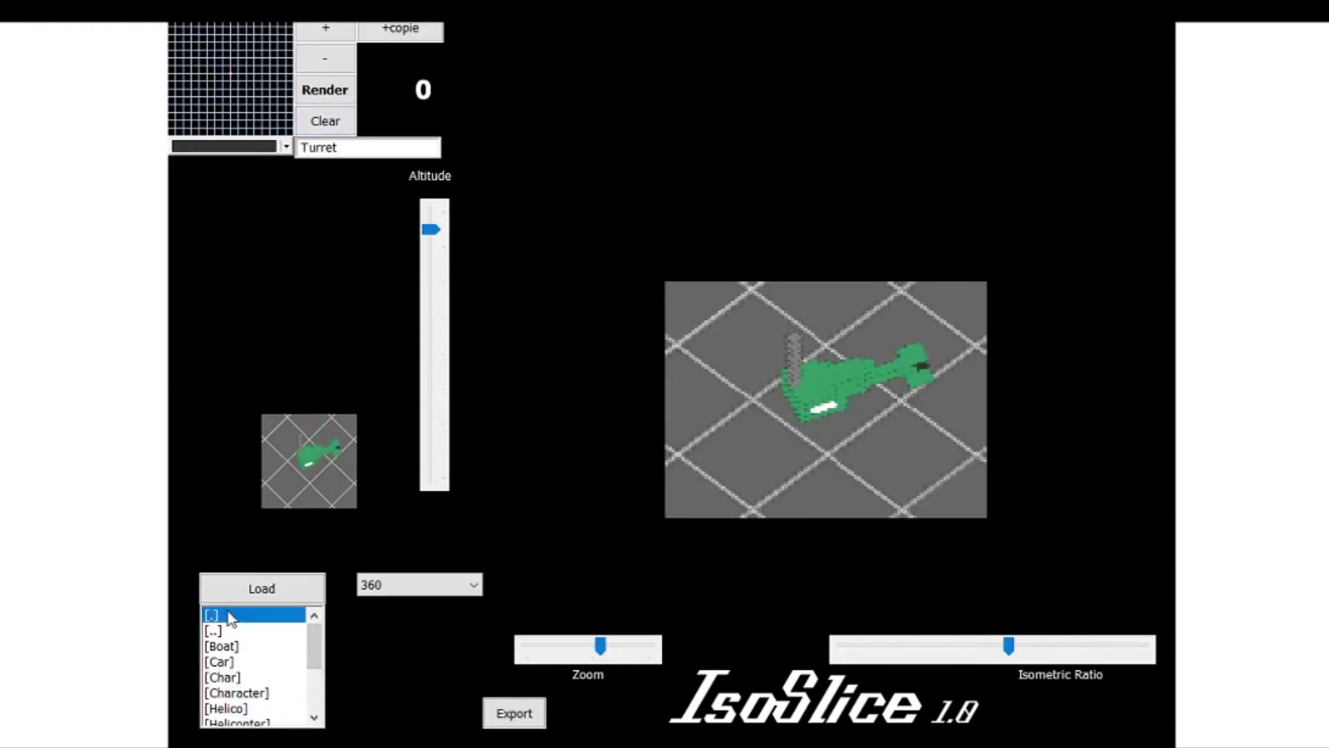
click(321, 120)
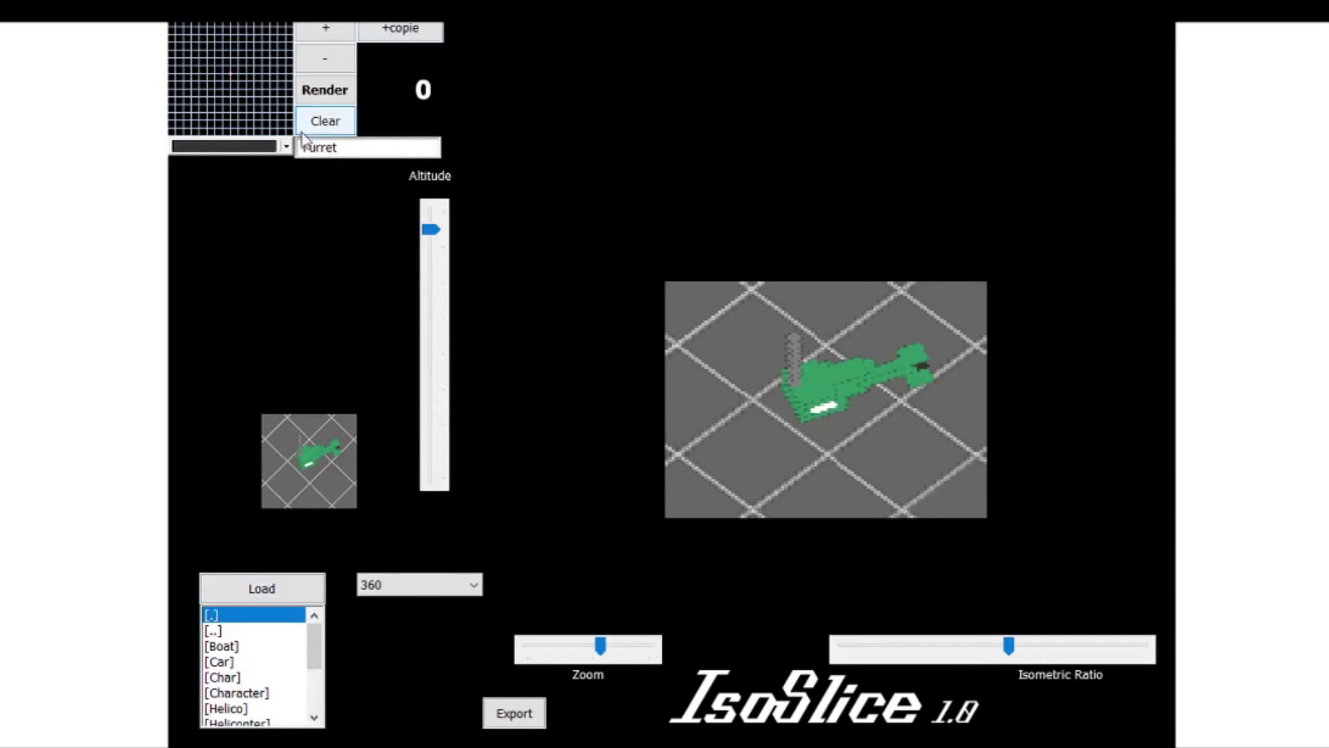
key(Tab)
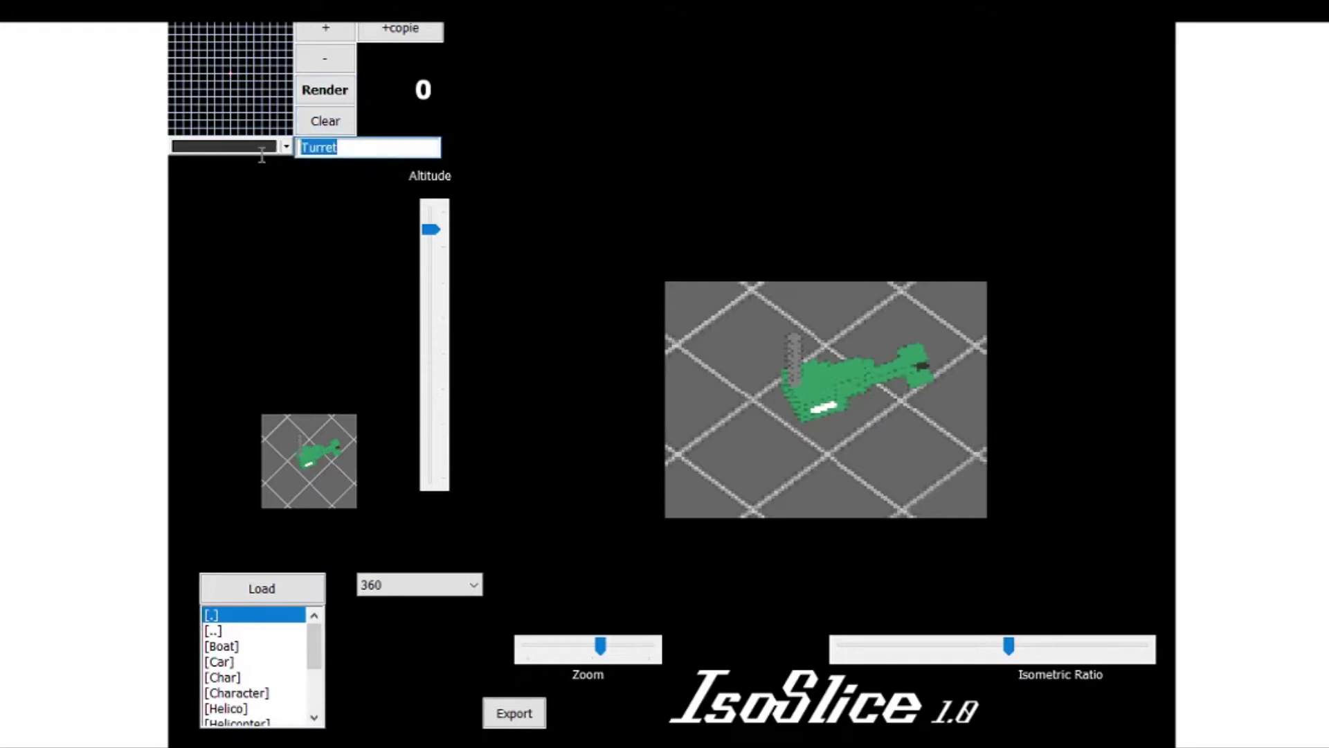
key(BackSpace)
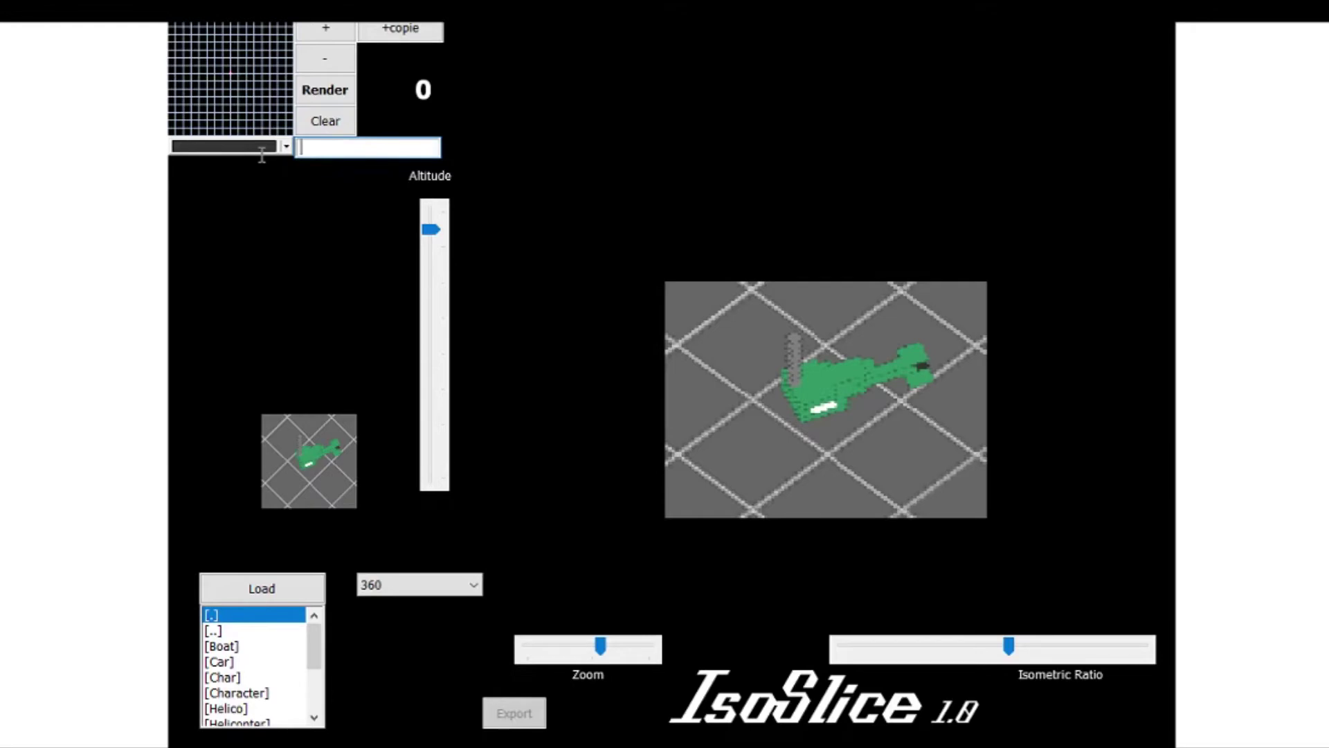
text(Turret)
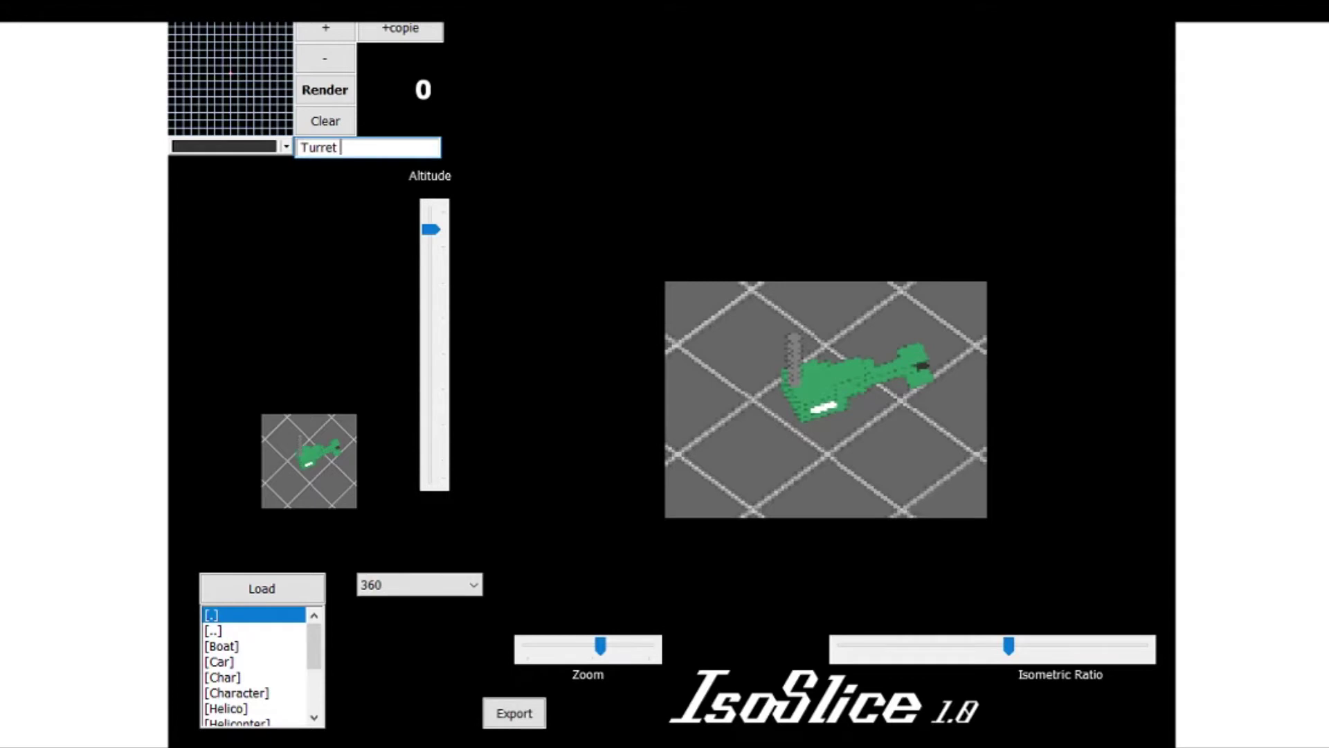
text( 2)
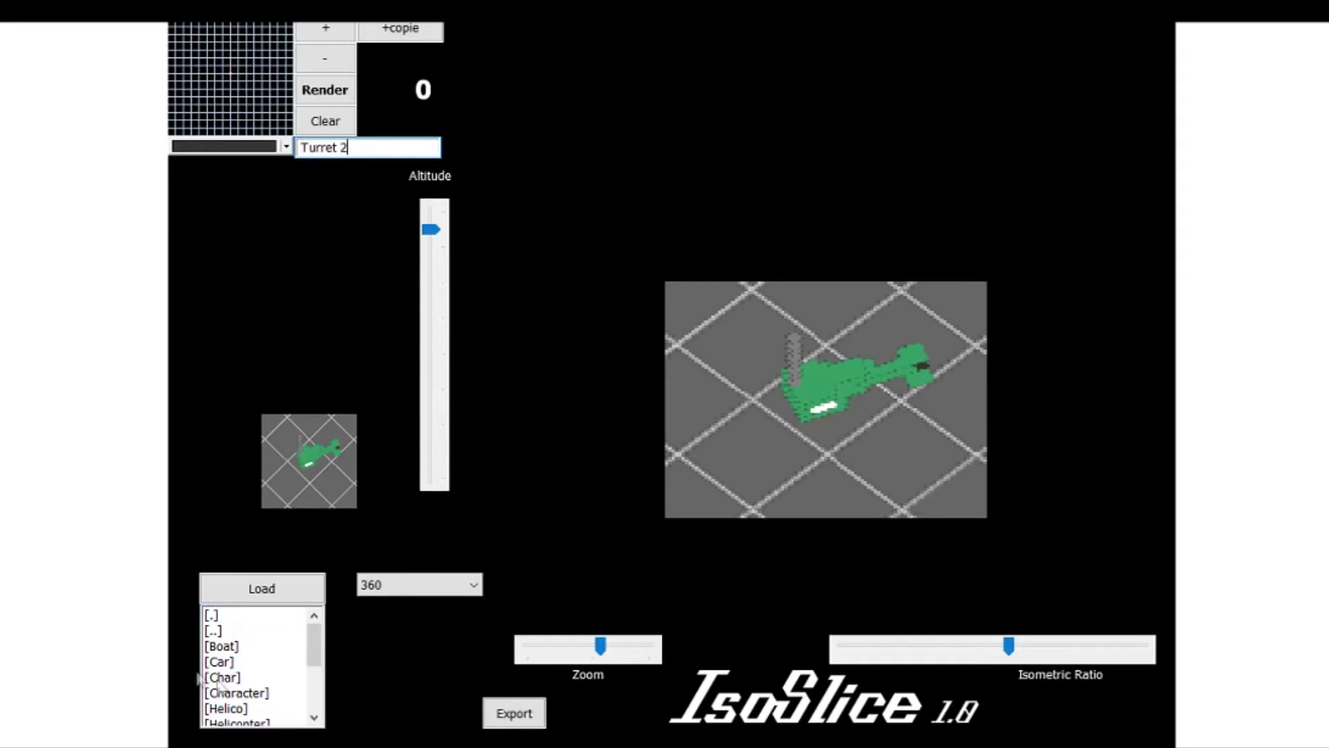
drag(307, 657, 306, 717)
click(257, 706)
drag(316, 687, 314, 633)
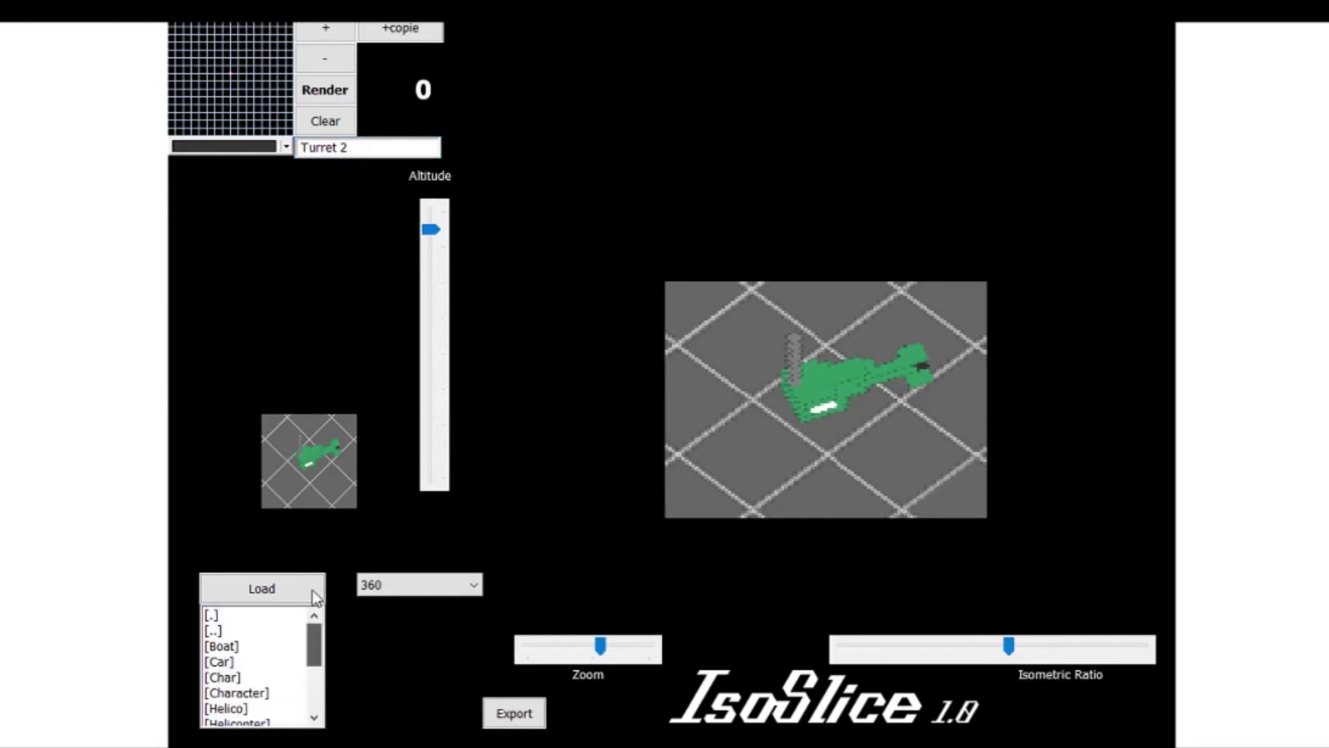
click(212, 630)
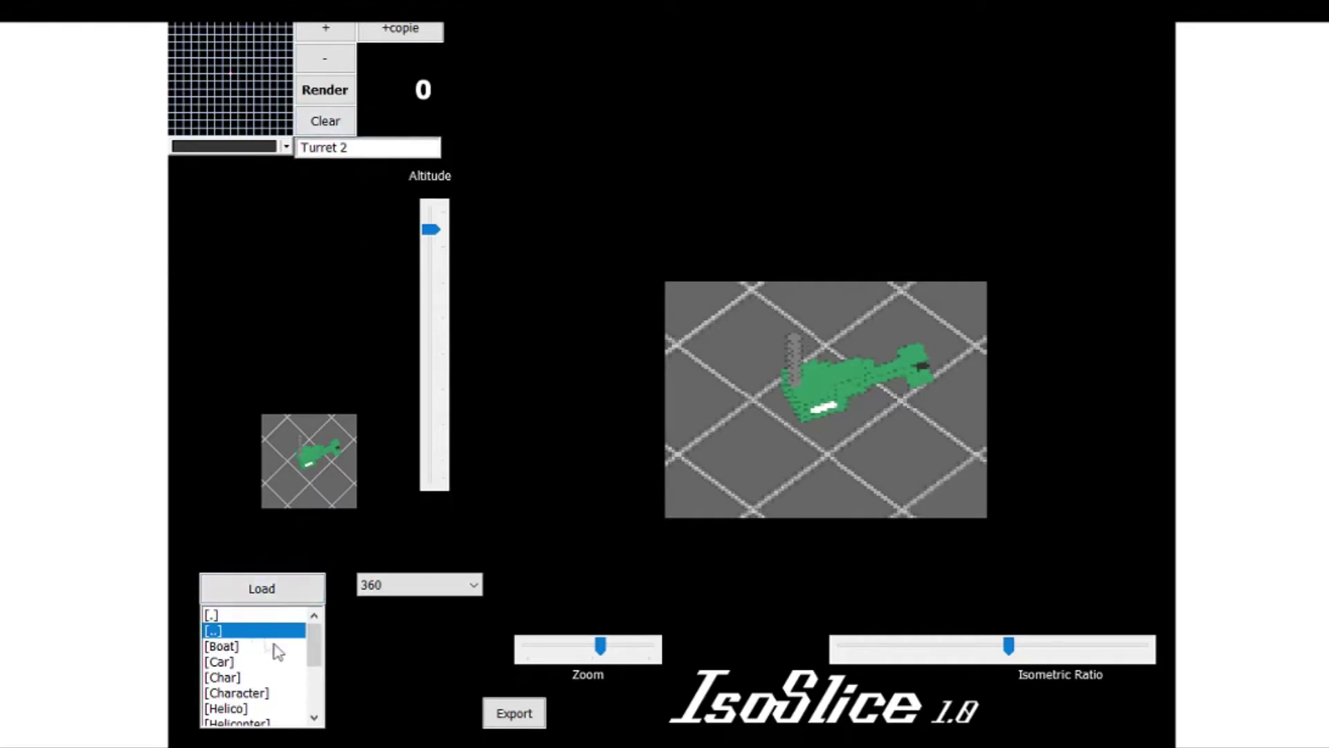
drag(311, 651, 325, 555)
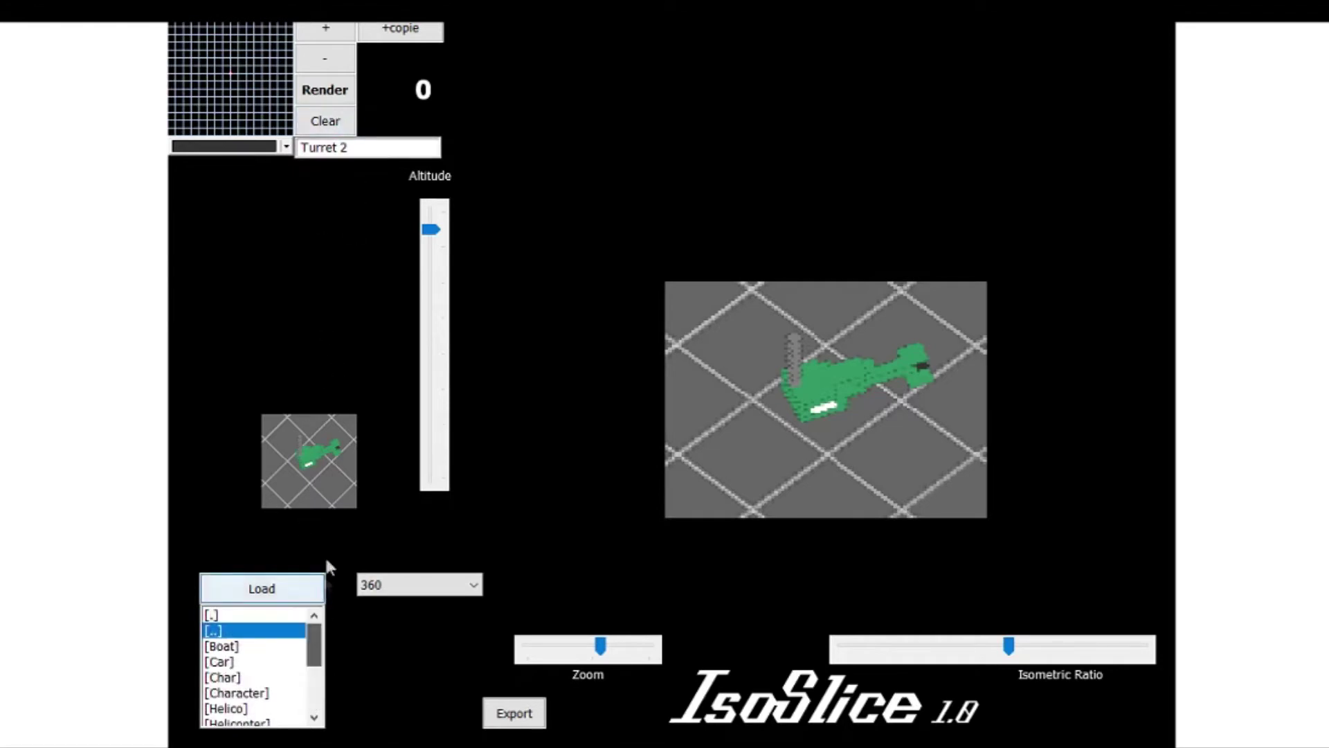
Step up through the higher slices of the model and return to slice 0
click(335, 32)
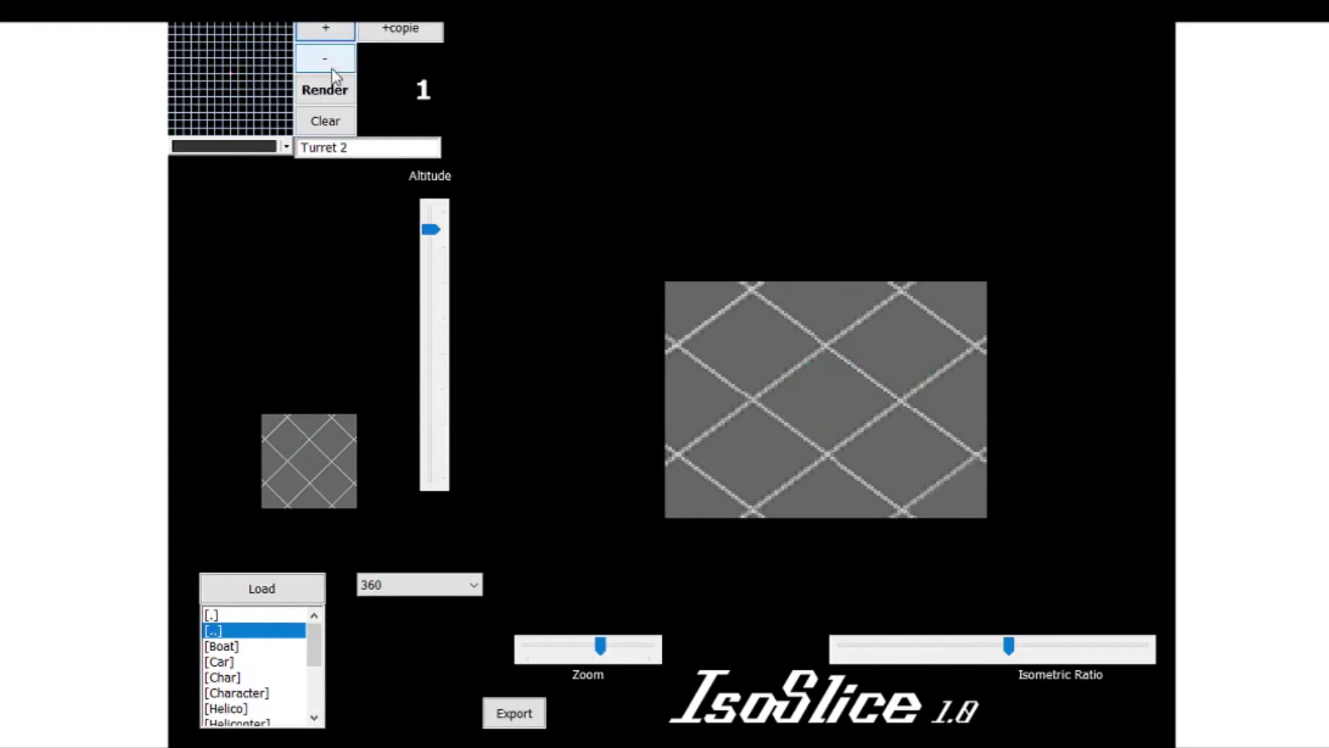
click(329, 35)
double_click(328, 35)
click(332, 61)
double_click(331, 59)
Paint a solid dark blue rectangle, 6 by 4 cells, around the centre of slice 0
click(243, 79)
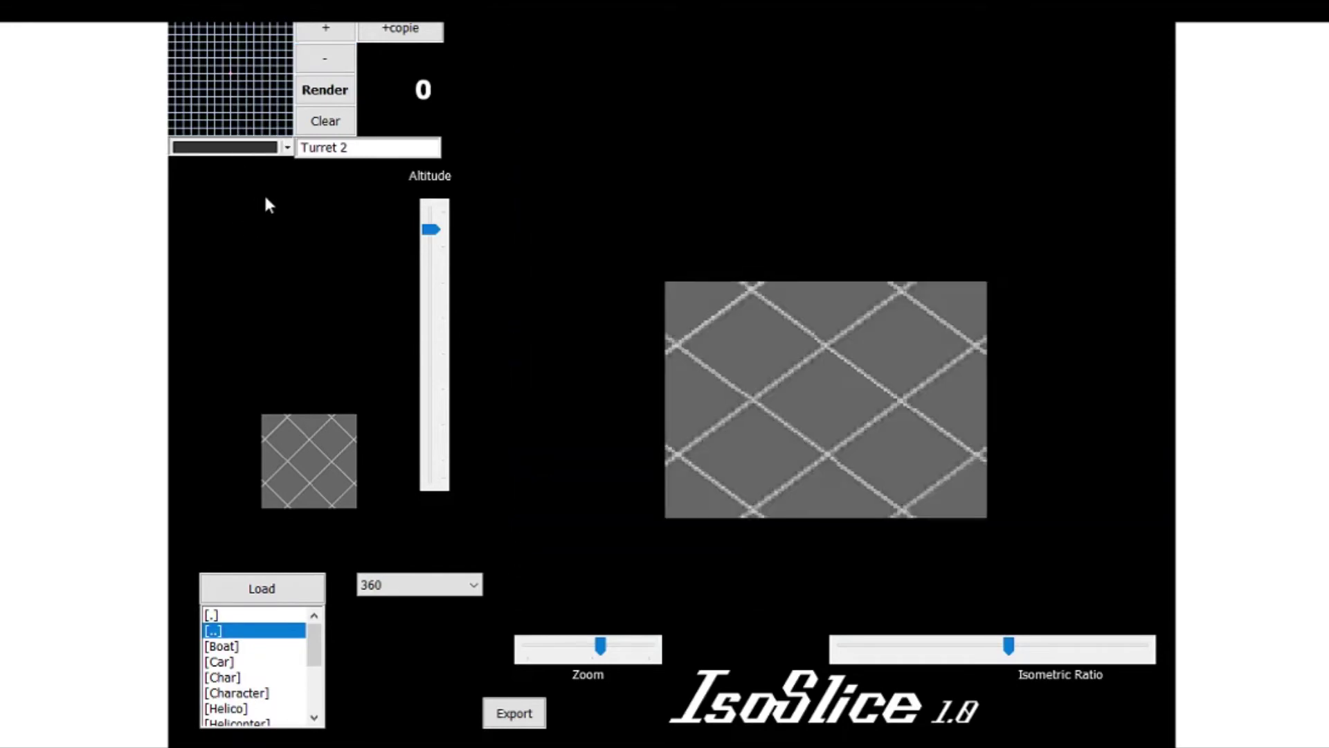
click(231, 77)
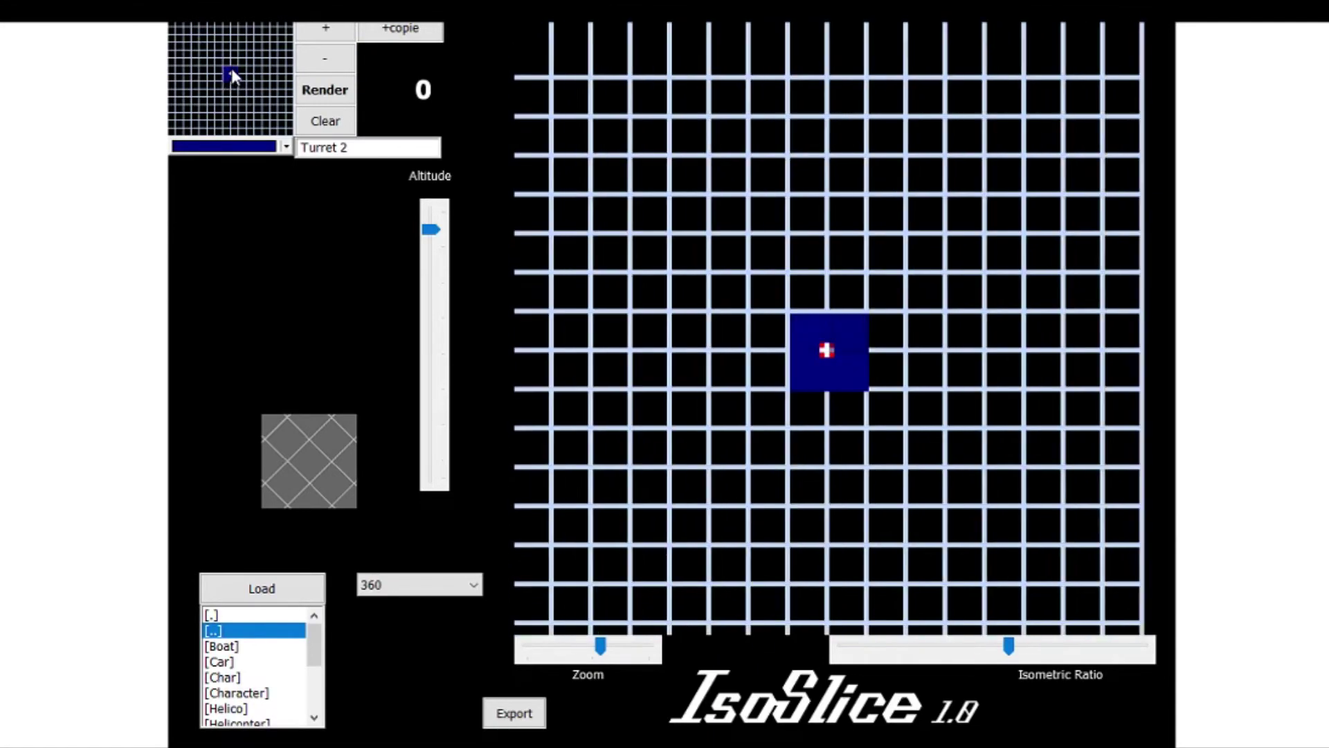
mouse_move(237, 63)
mouse_down()
mouse_move(217, 62)
mouse_move(217, 76)
mouse_move(223, 88)
mouse_move(240, 79)
mouse_up()
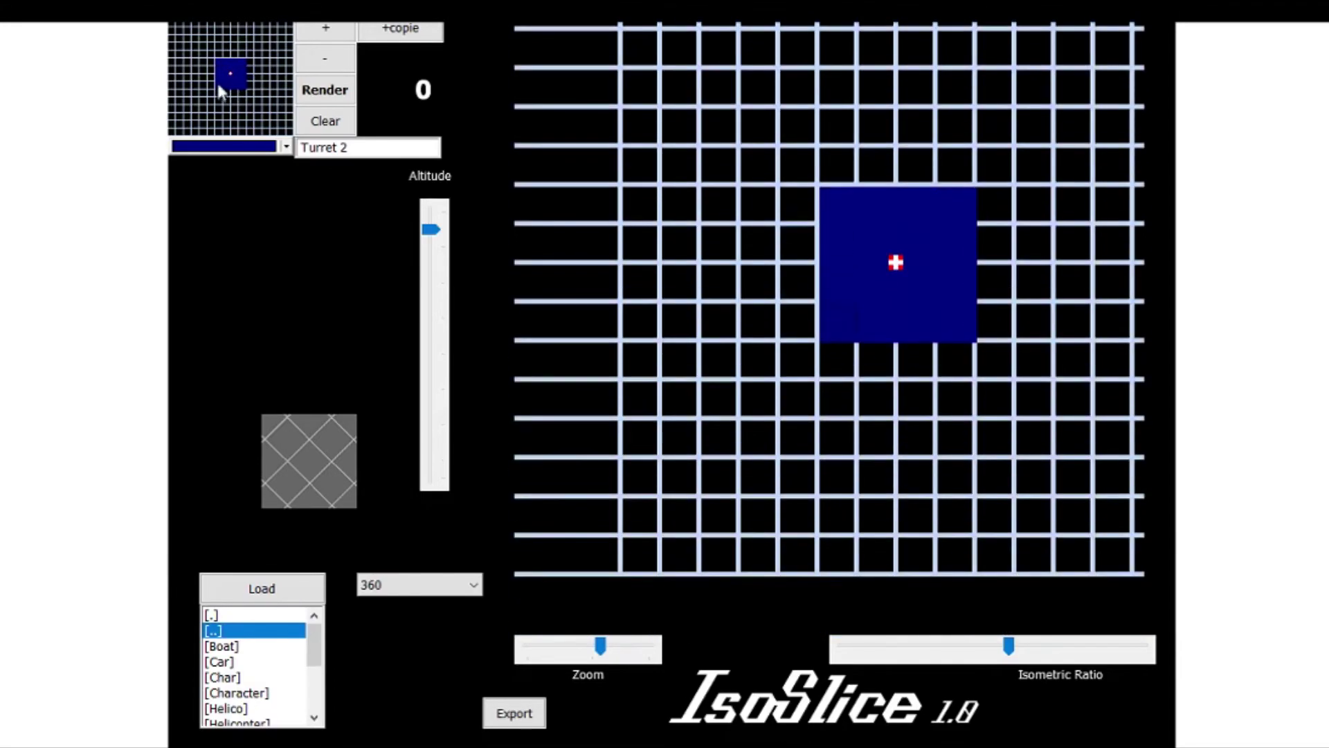
drag(212, 86, 210, 62)
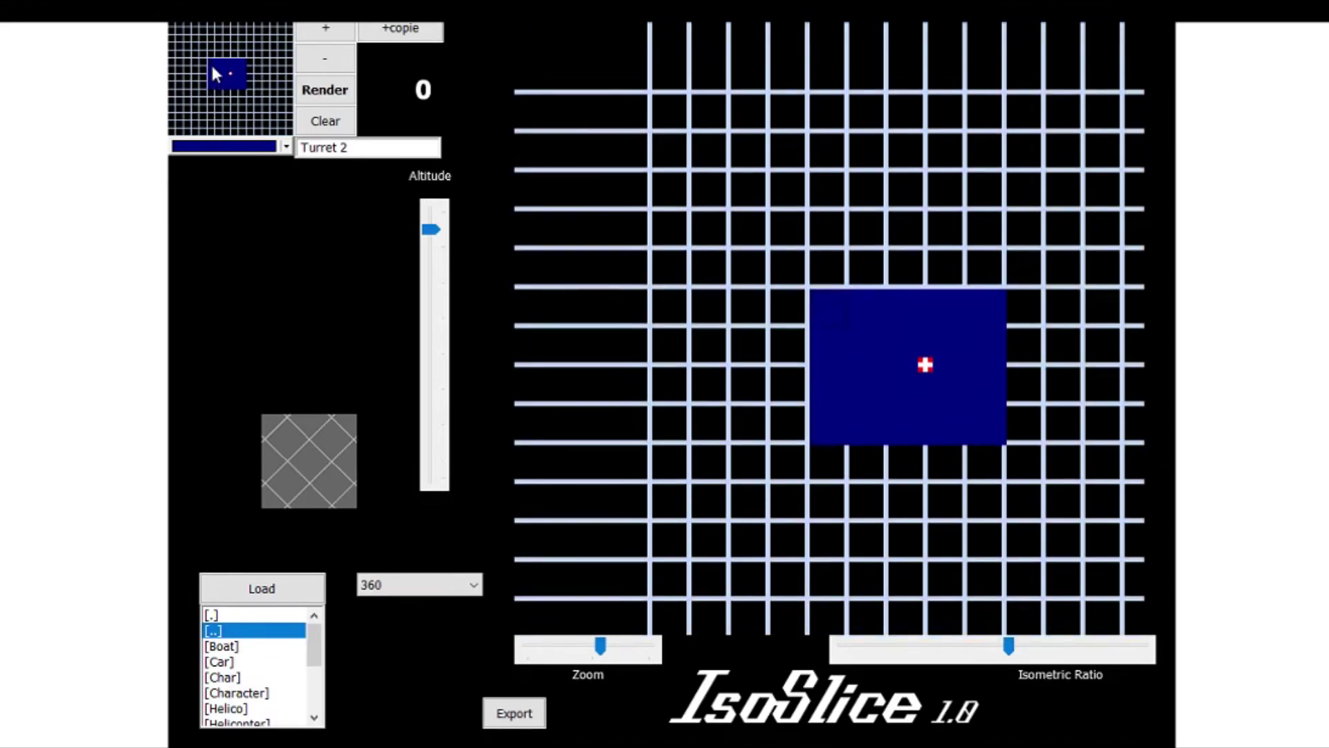
click(250, 81)
drag(251, 80, 246, 58)
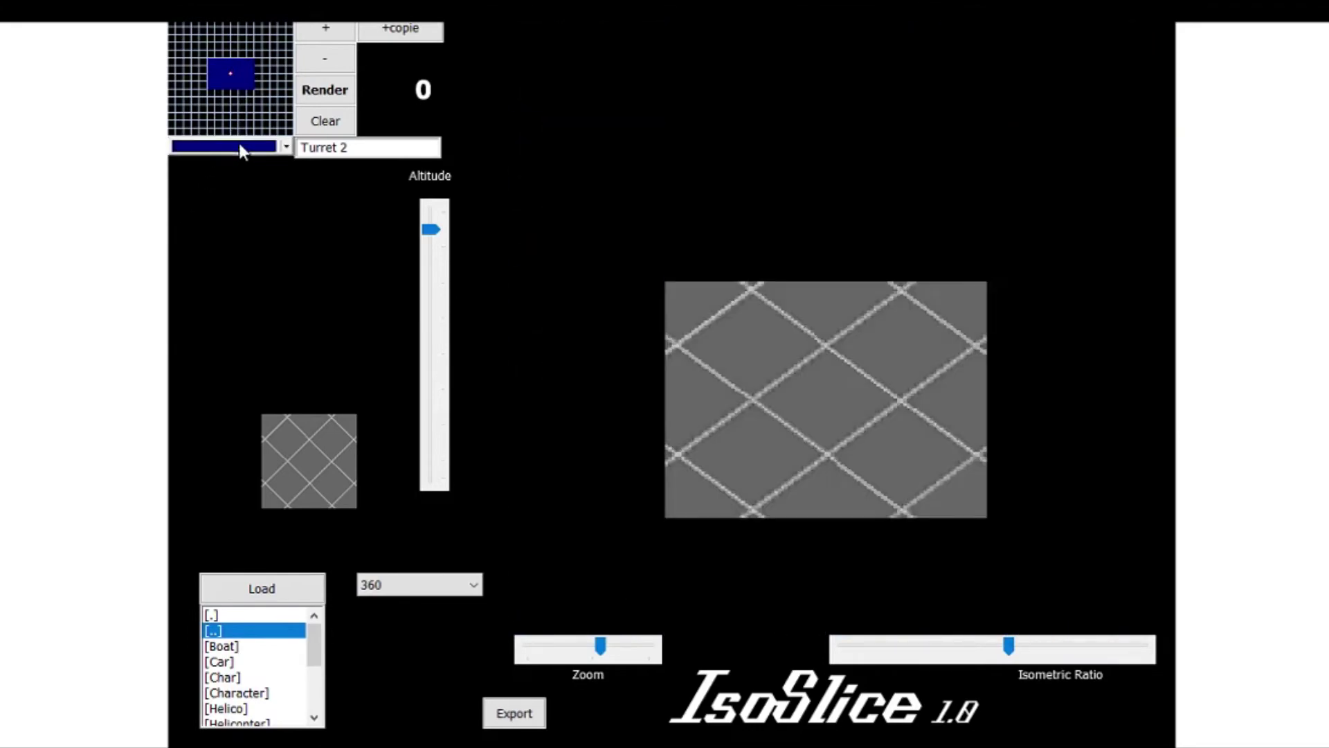
mouse_move(251, 89)
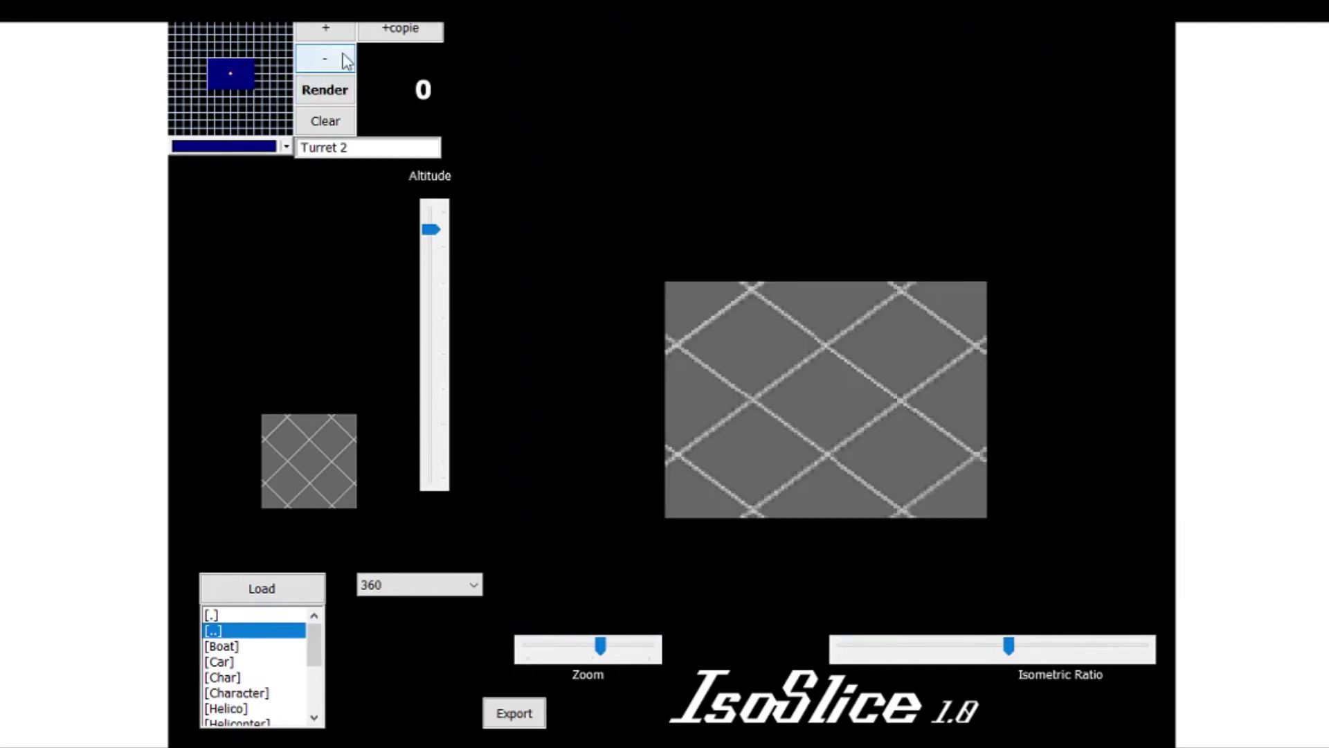
Copy the dark blue rectangle from slice 0 up onto slices 1 to 4
click(335, 32)
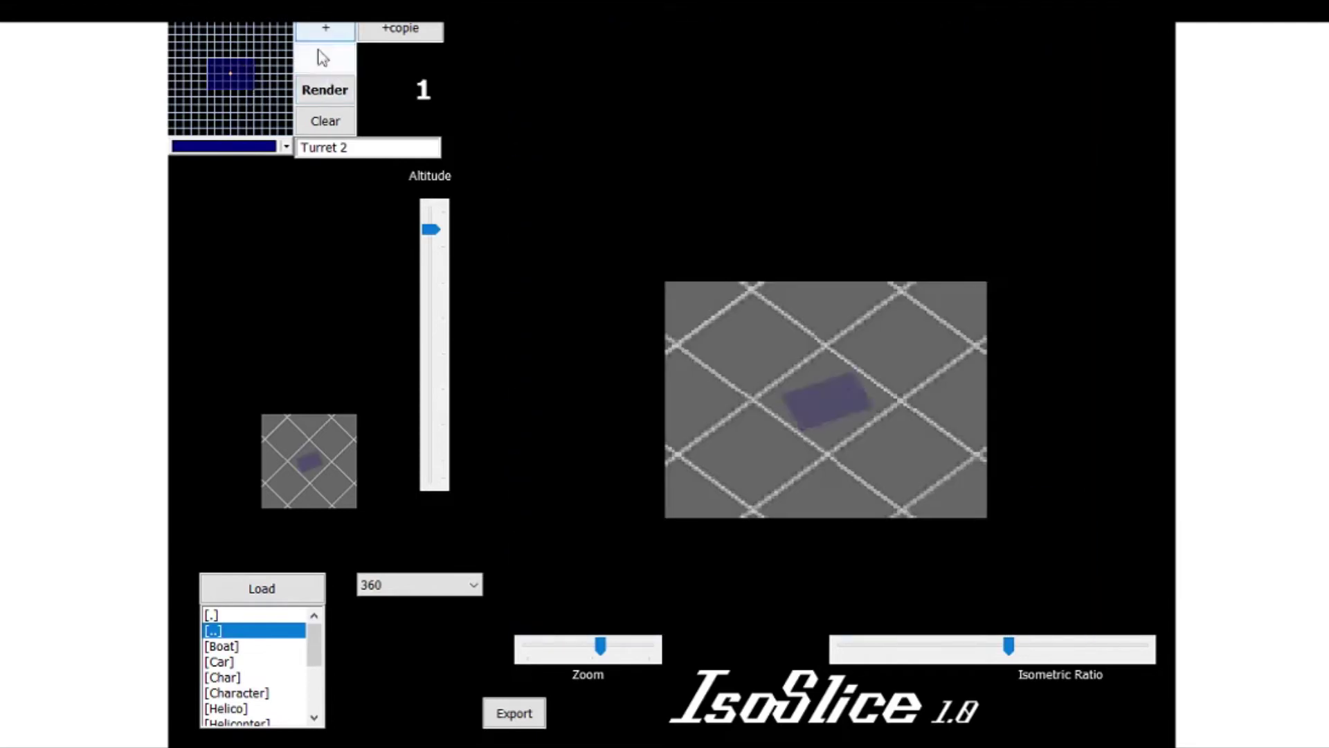
click(338, 64)
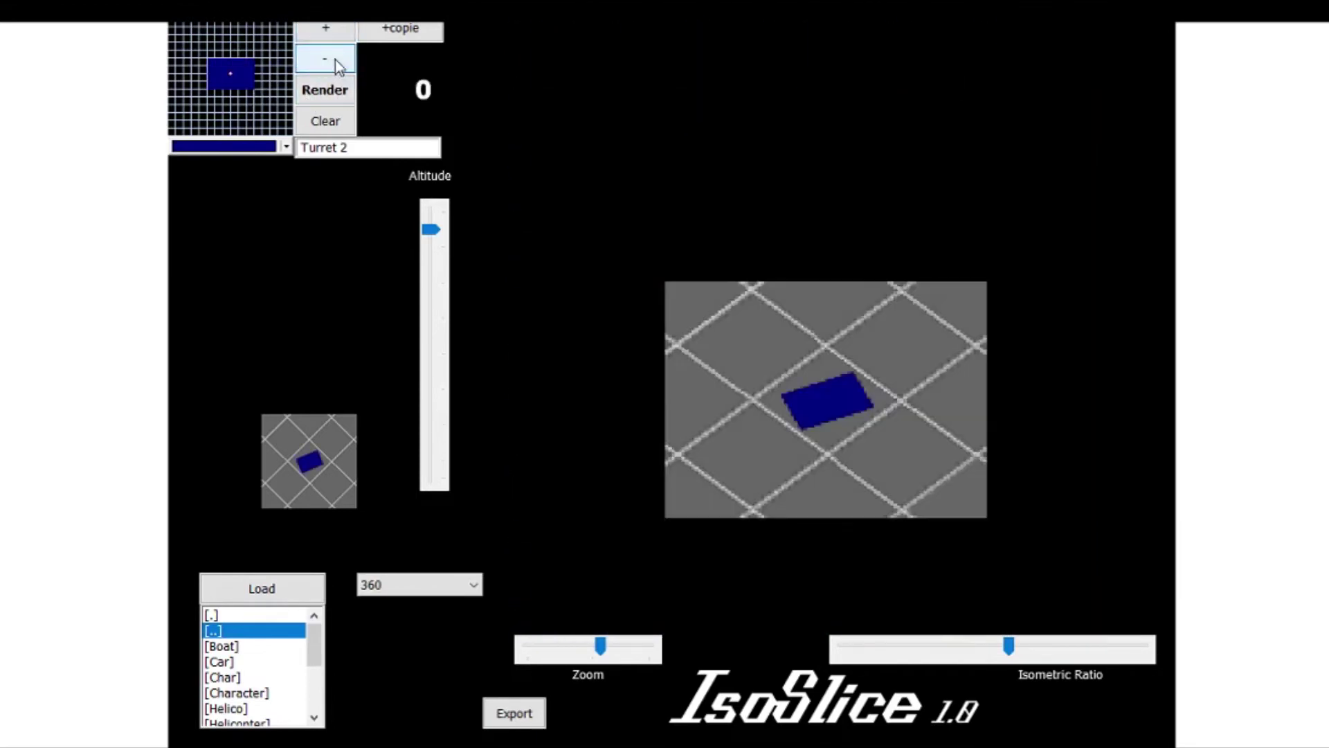
click(392, 33)
click(392, 33)
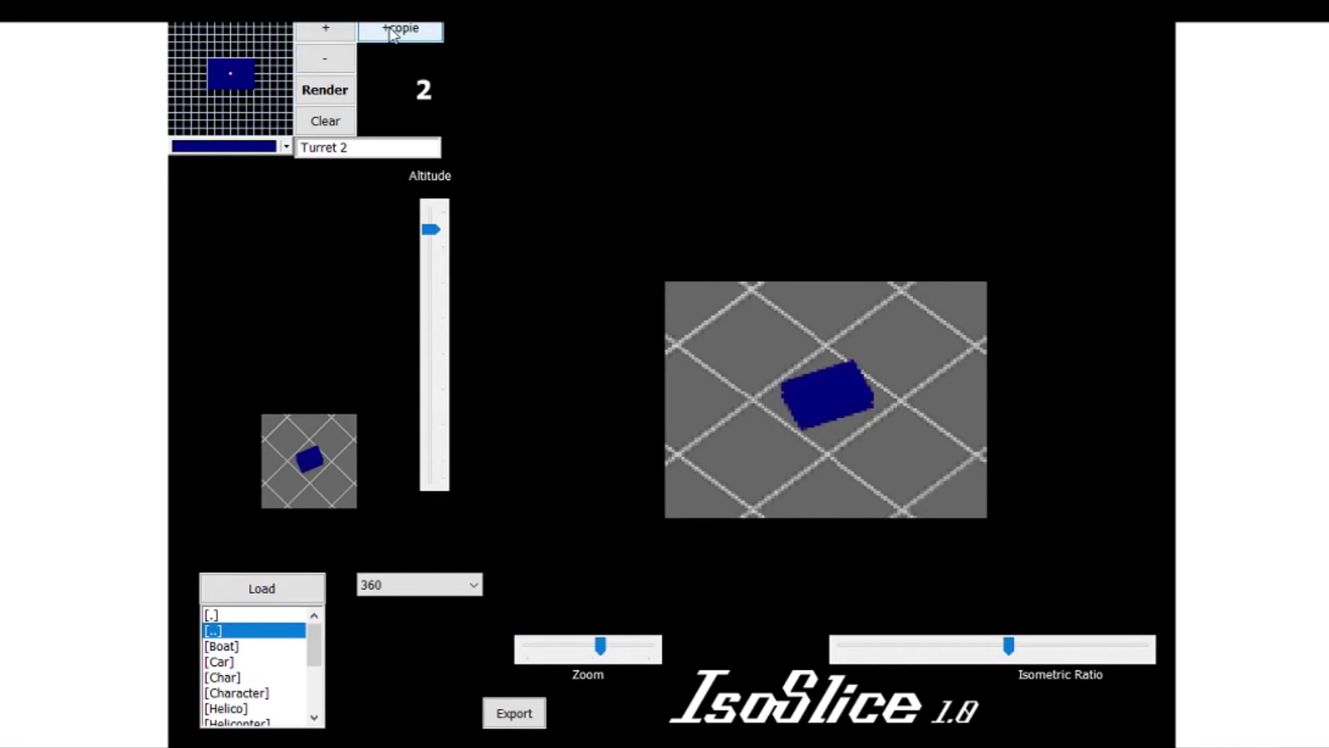
click(392, 33)
click(392, 33)
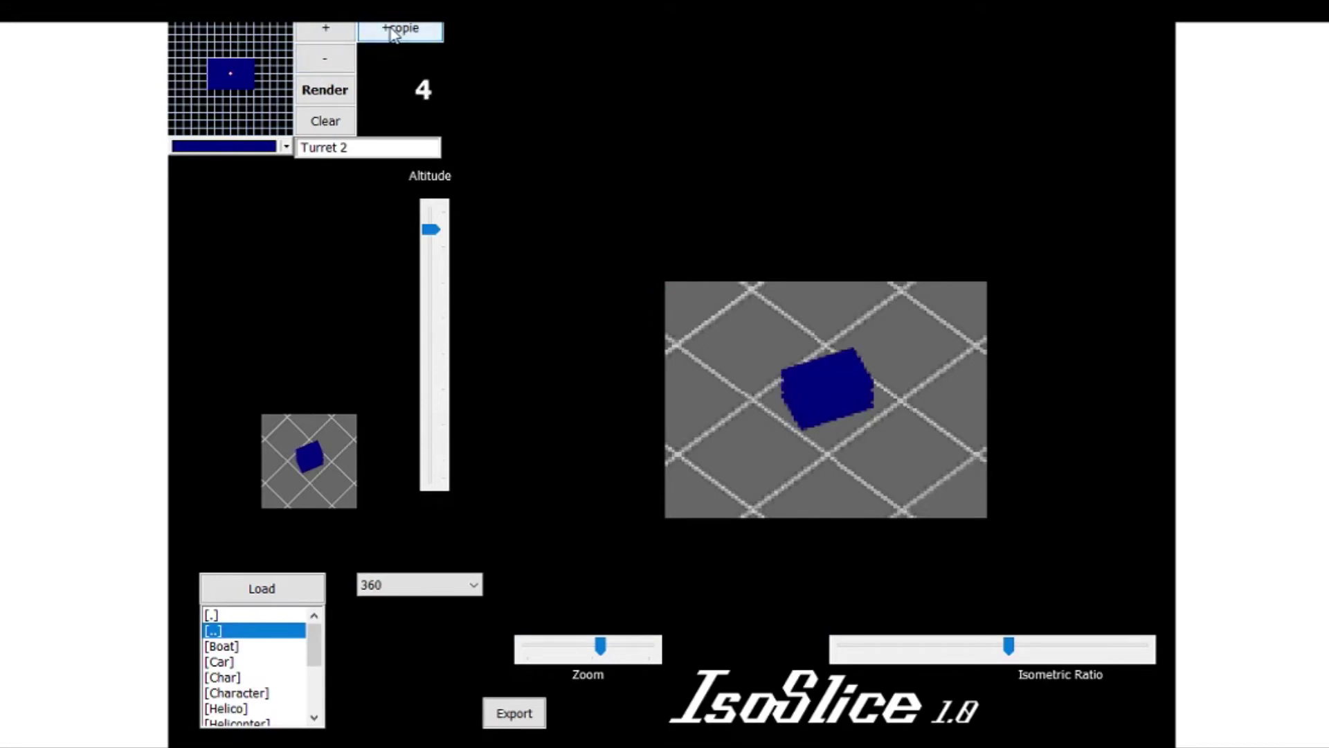
Step down through the copied slices and back up to slice 5 to examine the stack
click(338, 62)
click(338, 63)
click(338, 63)
click(337, 55)
click(334, 36)
click(335, 38)
click(334, 36)
click(334, 36)
click(333, 36)
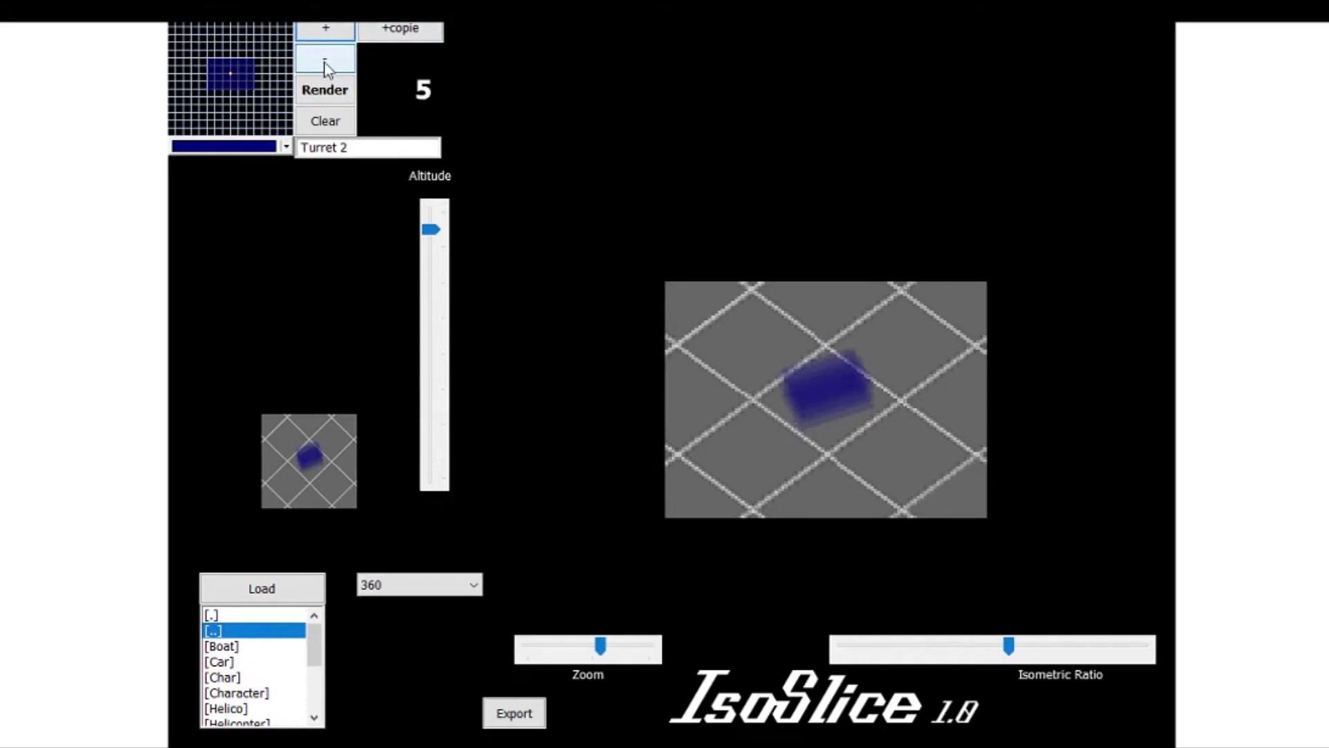
mouse_move(235, 74)
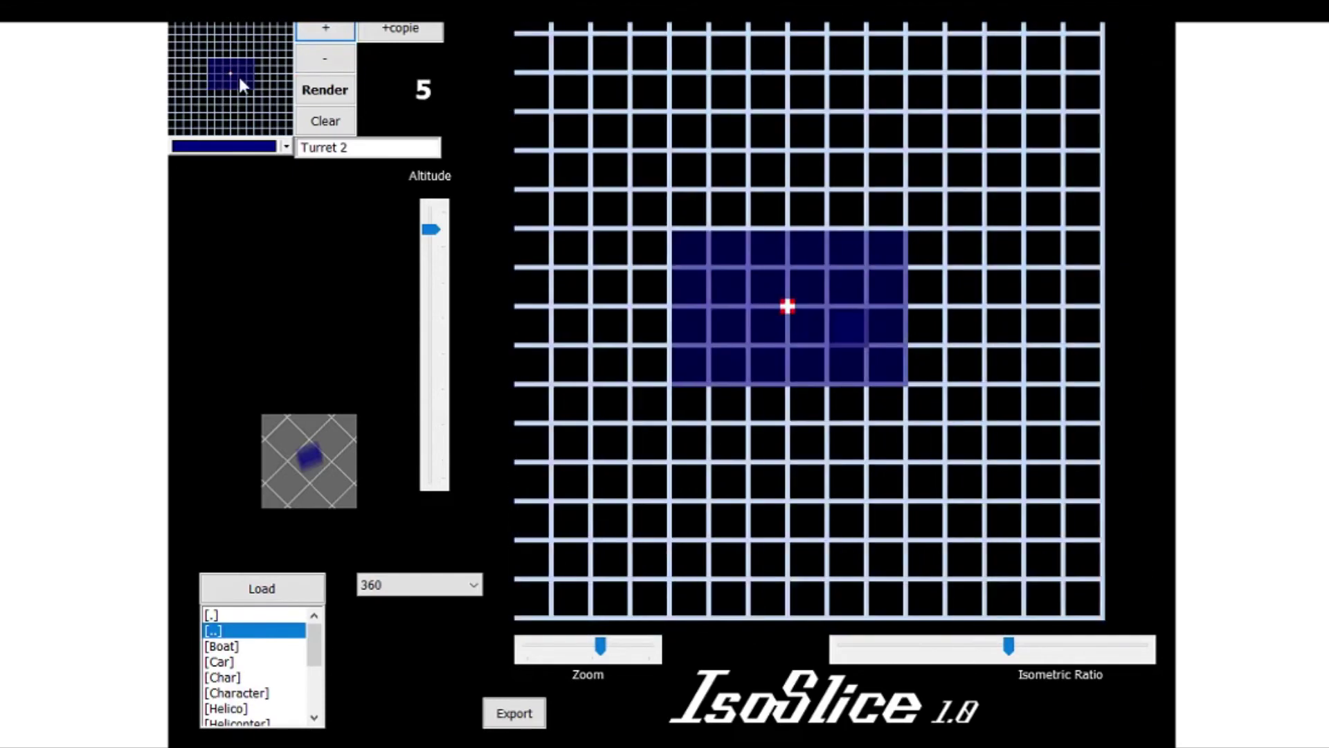
Copy slice 4 onto slice 5, narrow it to a 4 by 4 cell square and copy that onto slice 6
click(325, 59)
click(379, 36)
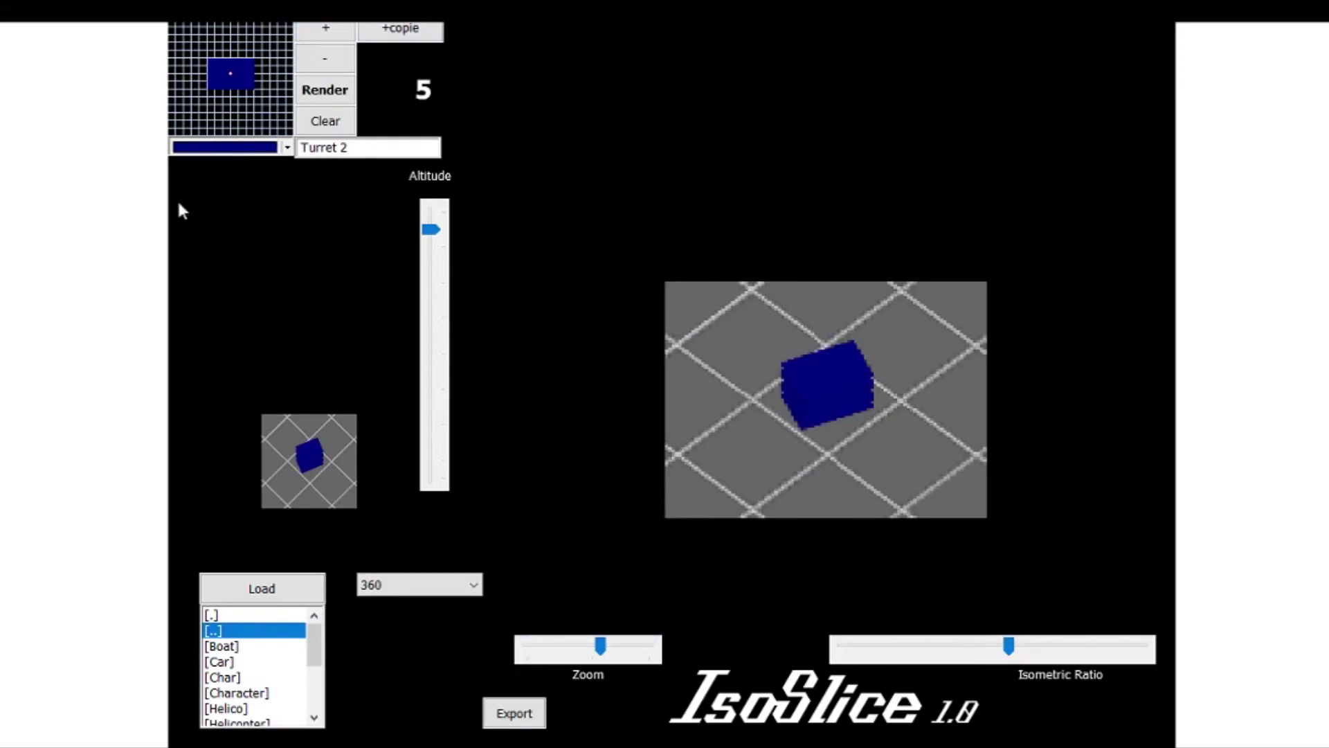
mouse_move(252, 84)
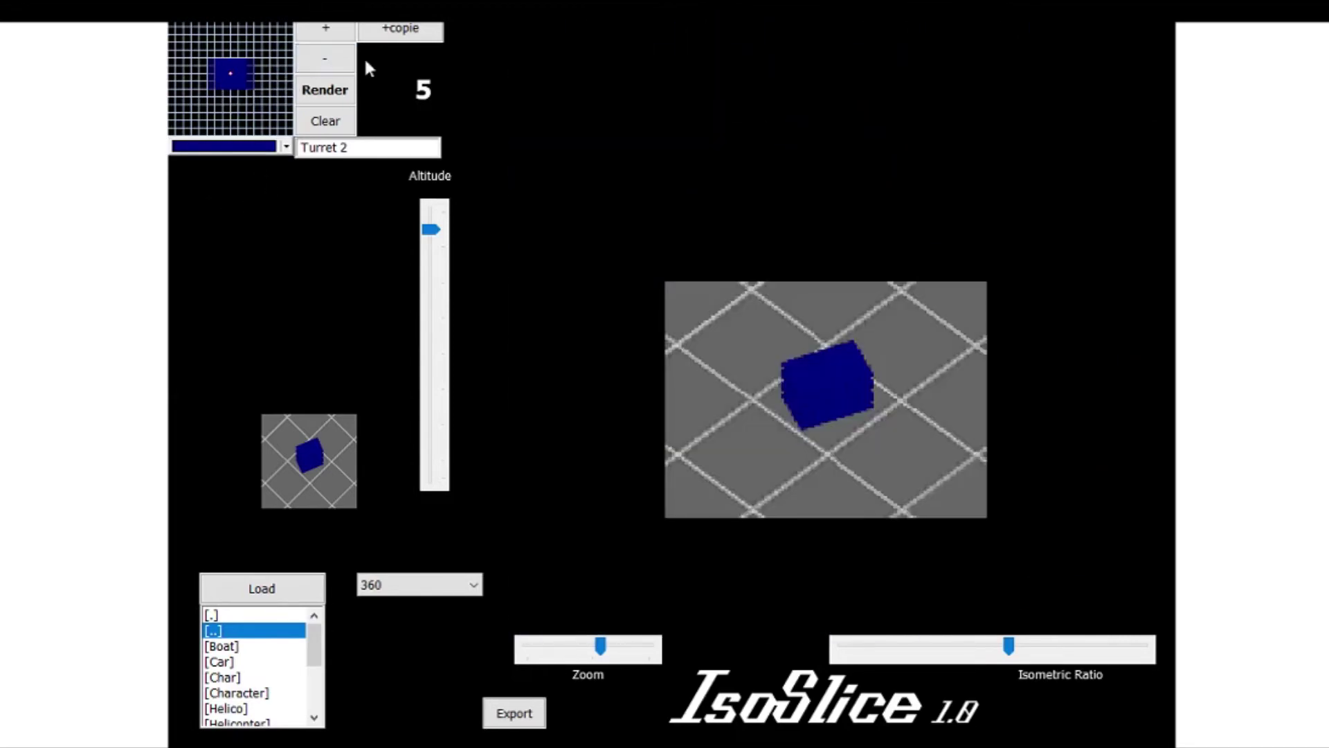
click(389, 31)
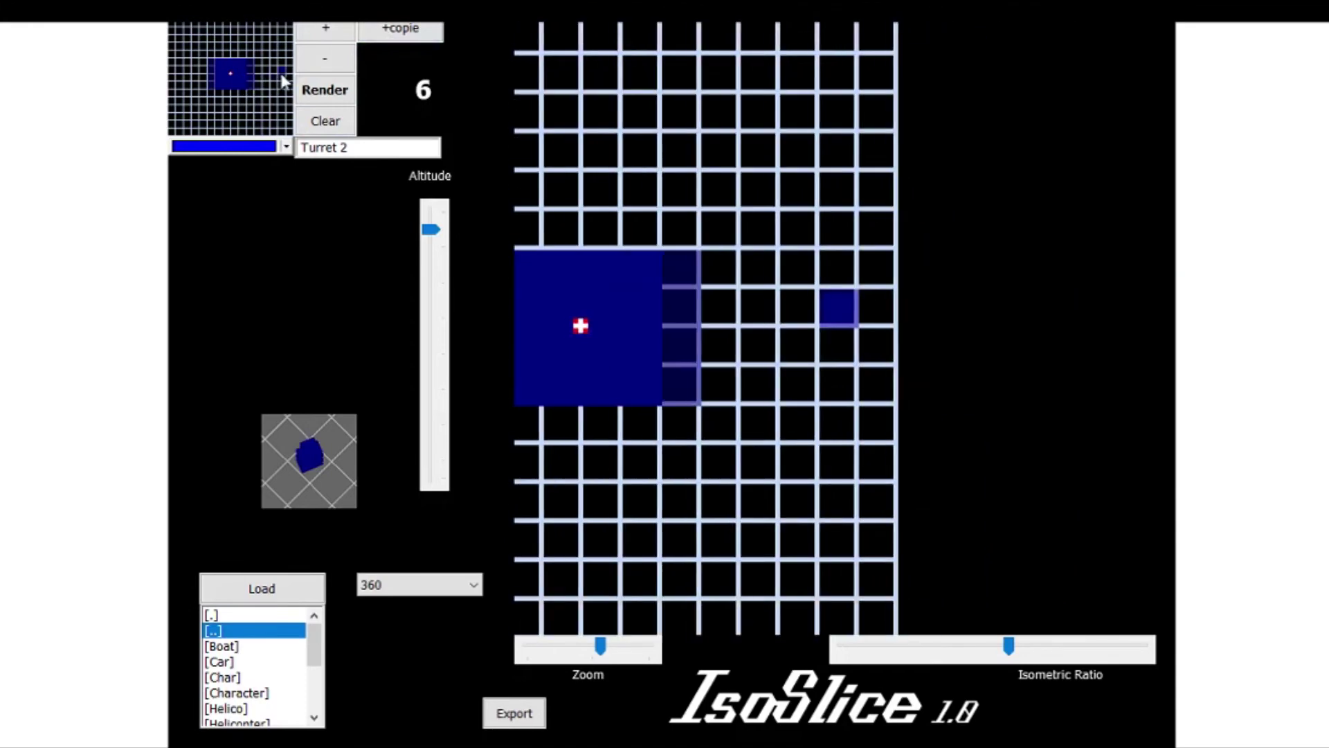
Clear slice 6, paint a solid bright blue 4 by 4 cell square at its centre and copy it onto slice 7
click(277, 67)
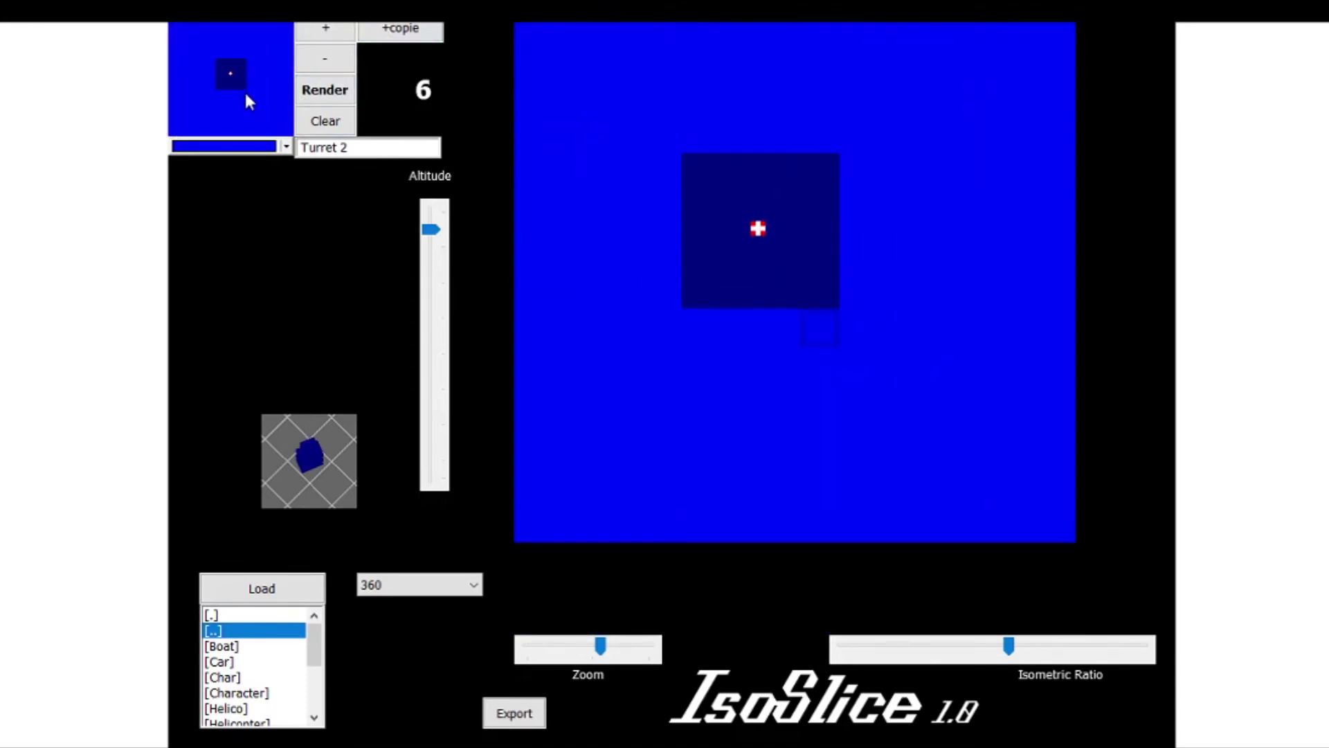
click(320, 125)
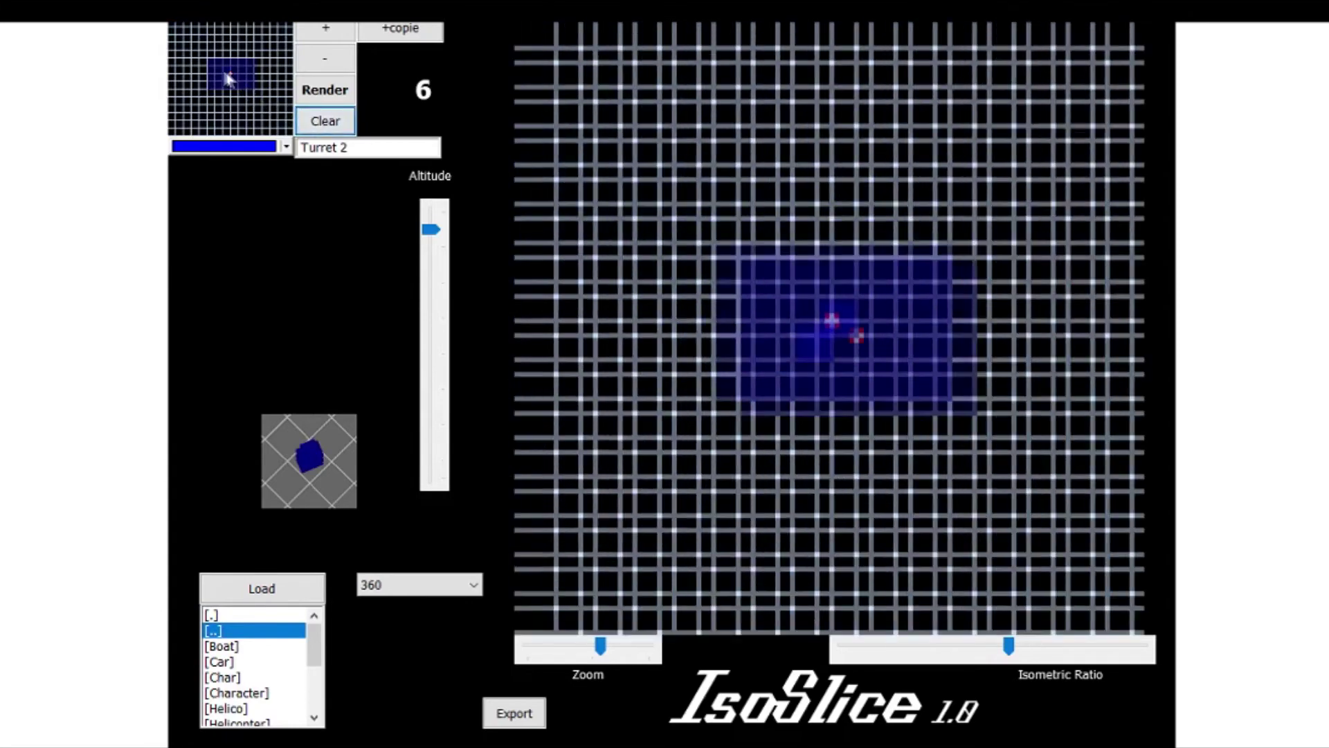
mouse_move(227, 74)
mouse_down()
mouse_move(241, 73)
mouse_move(217, 68)
mouse_move(242, 58)
mouse_move(240, 86)
mouse_move(221, 86)
mouse_up()
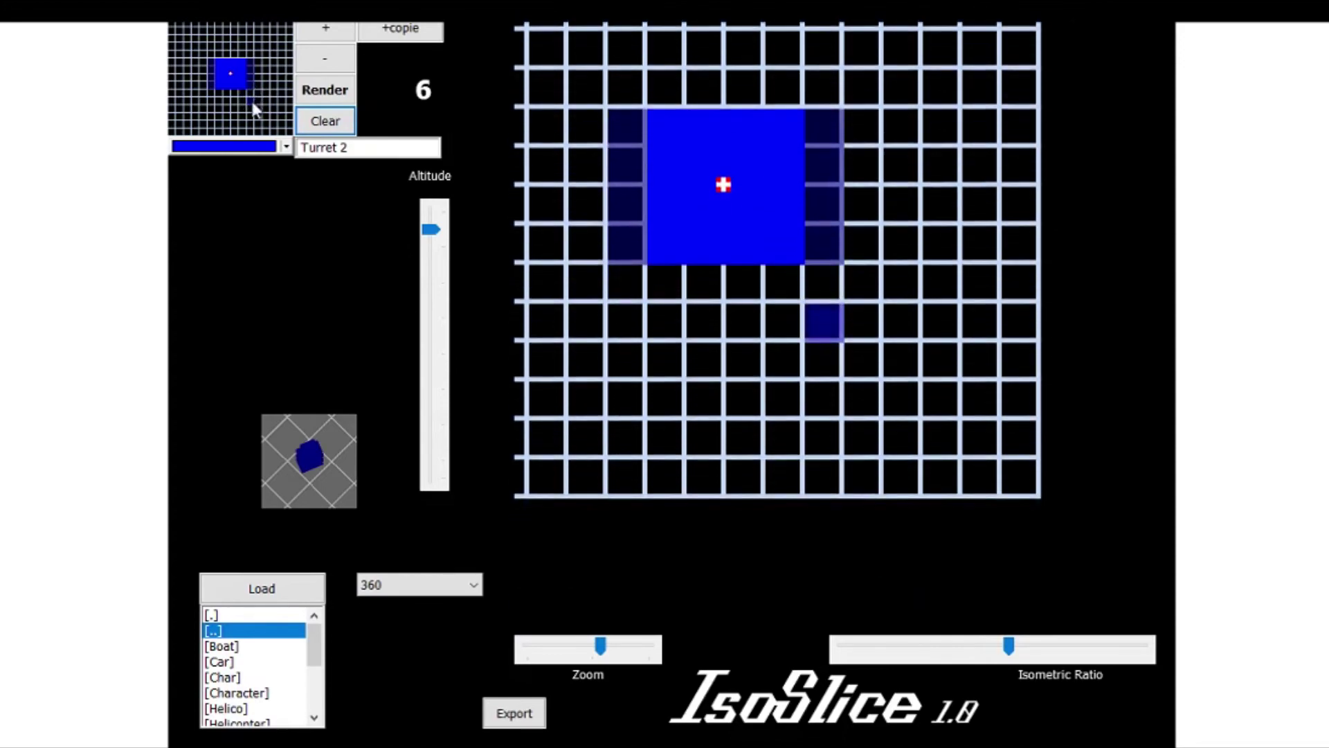
click(321, 80)
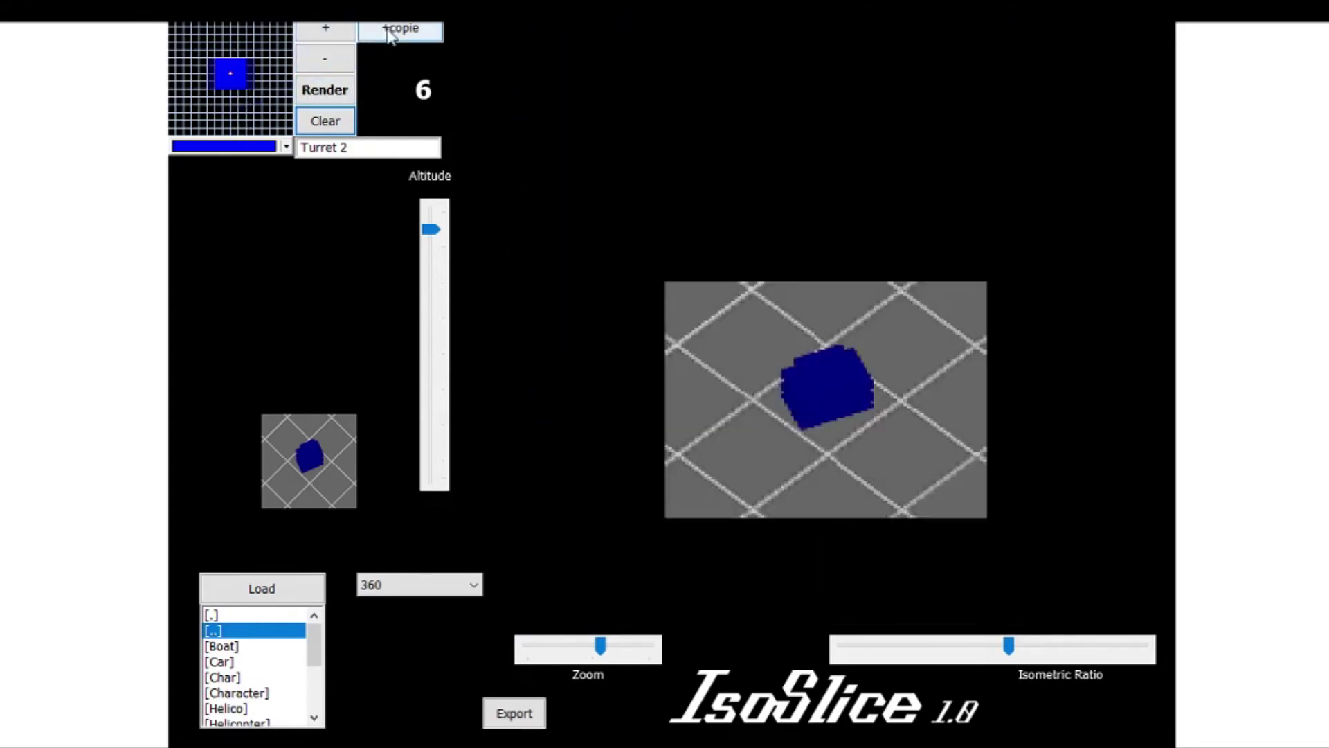
click(382, 31)
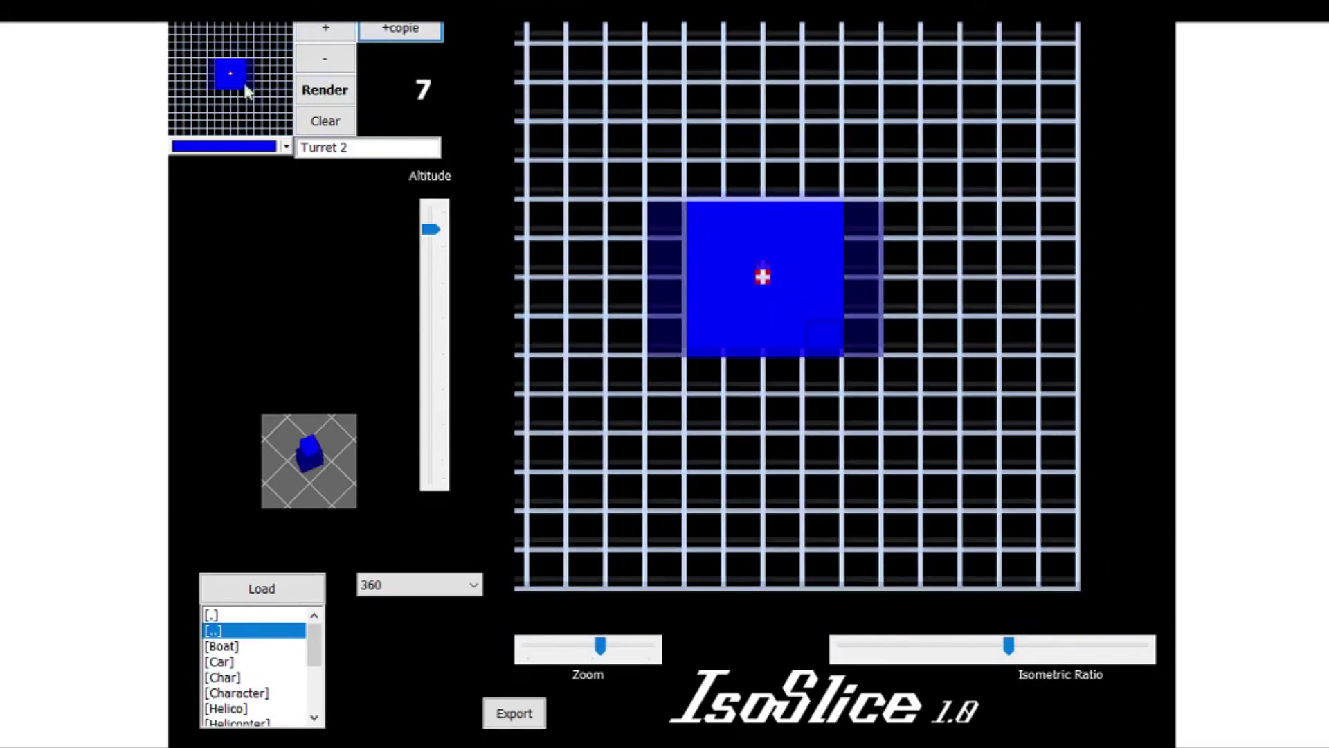
click(383, 31)
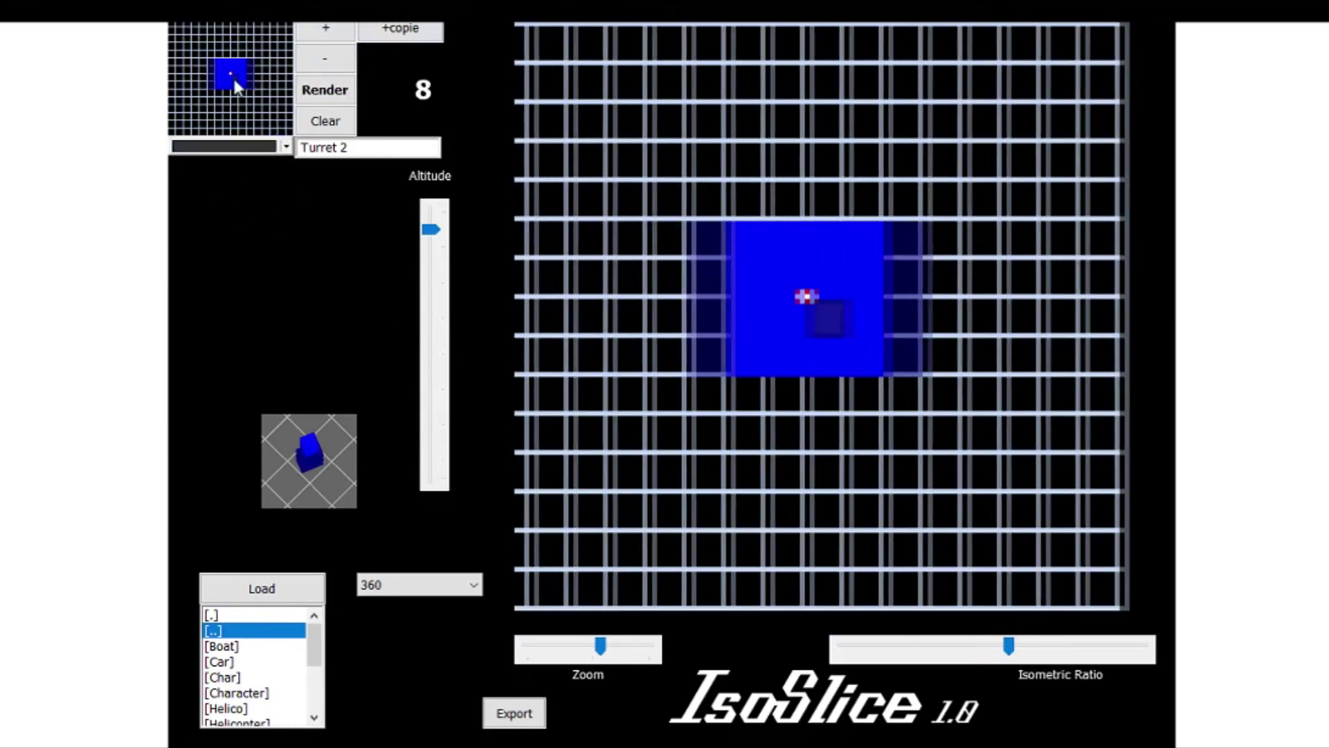
click(231, 80)
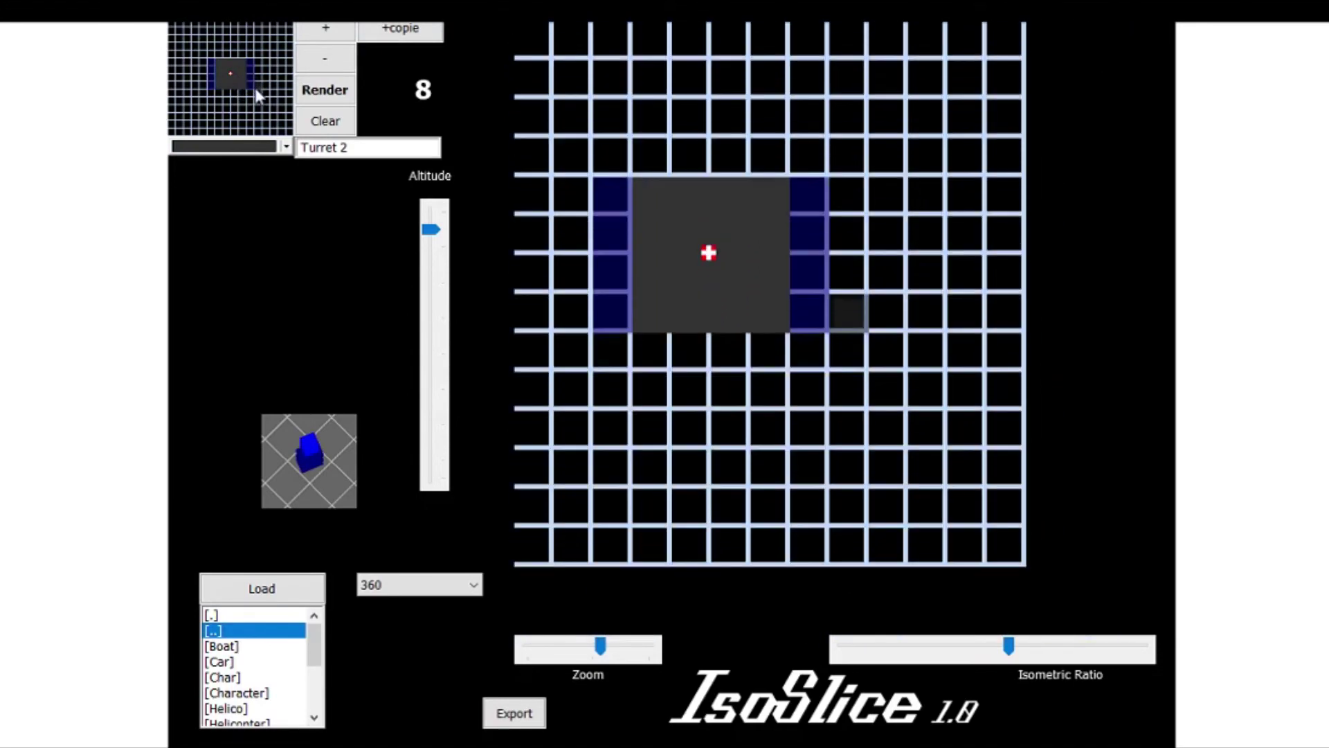
click(325, 90)
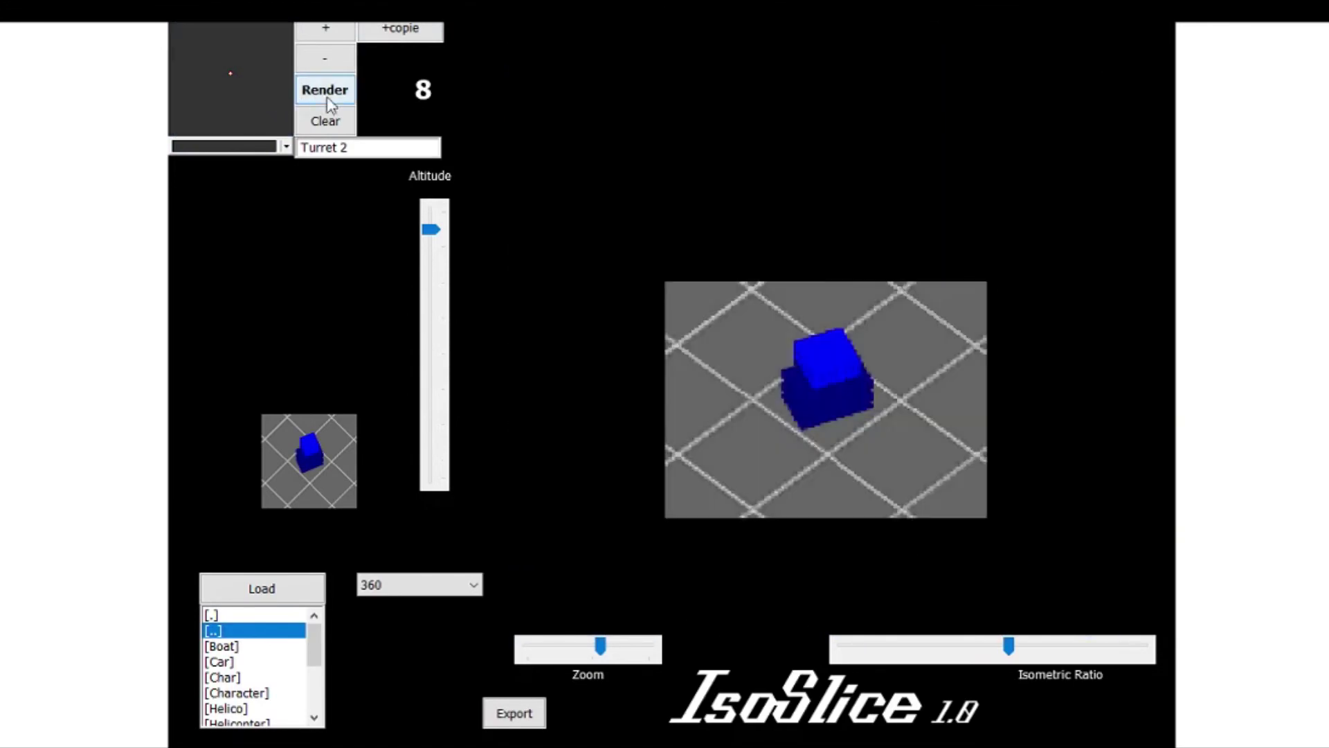
click(320, 122)
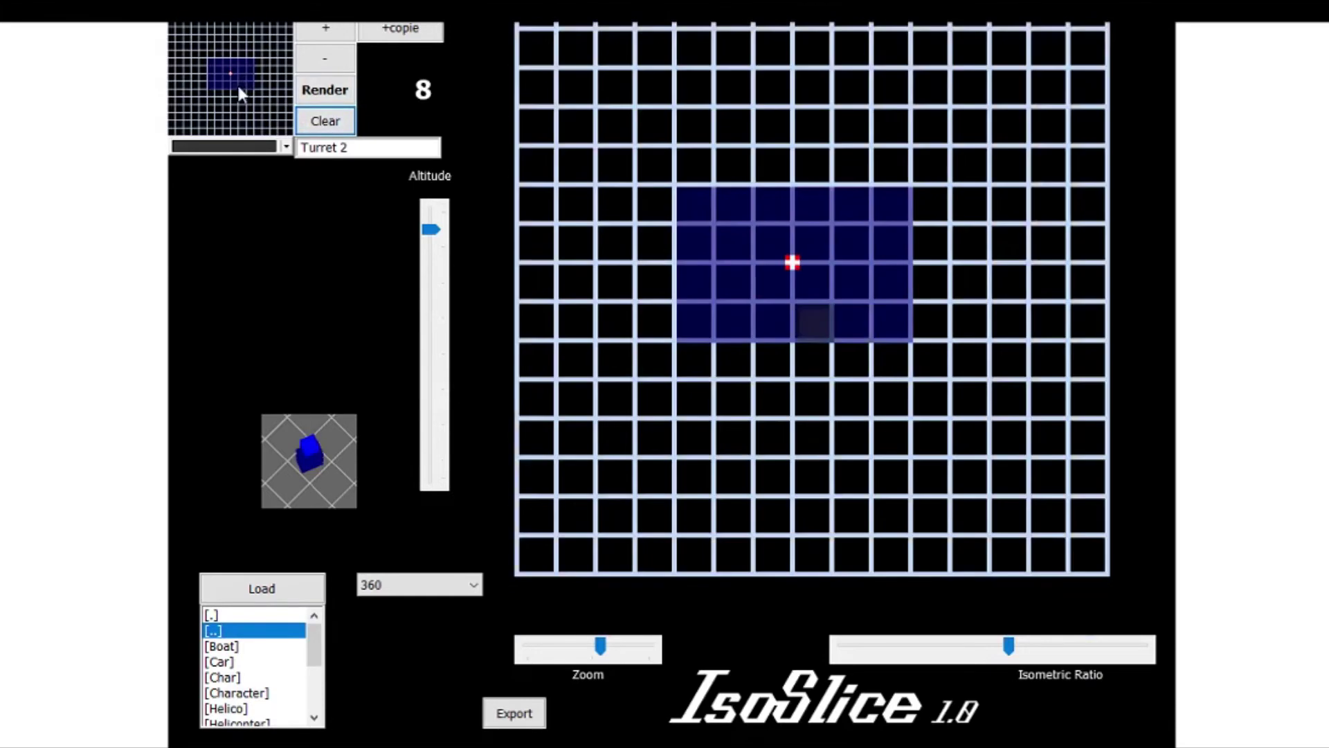
click(319, 96)
Copy slice 7 onto slice 8 and fill its central square with dark grey
click(330, 65)
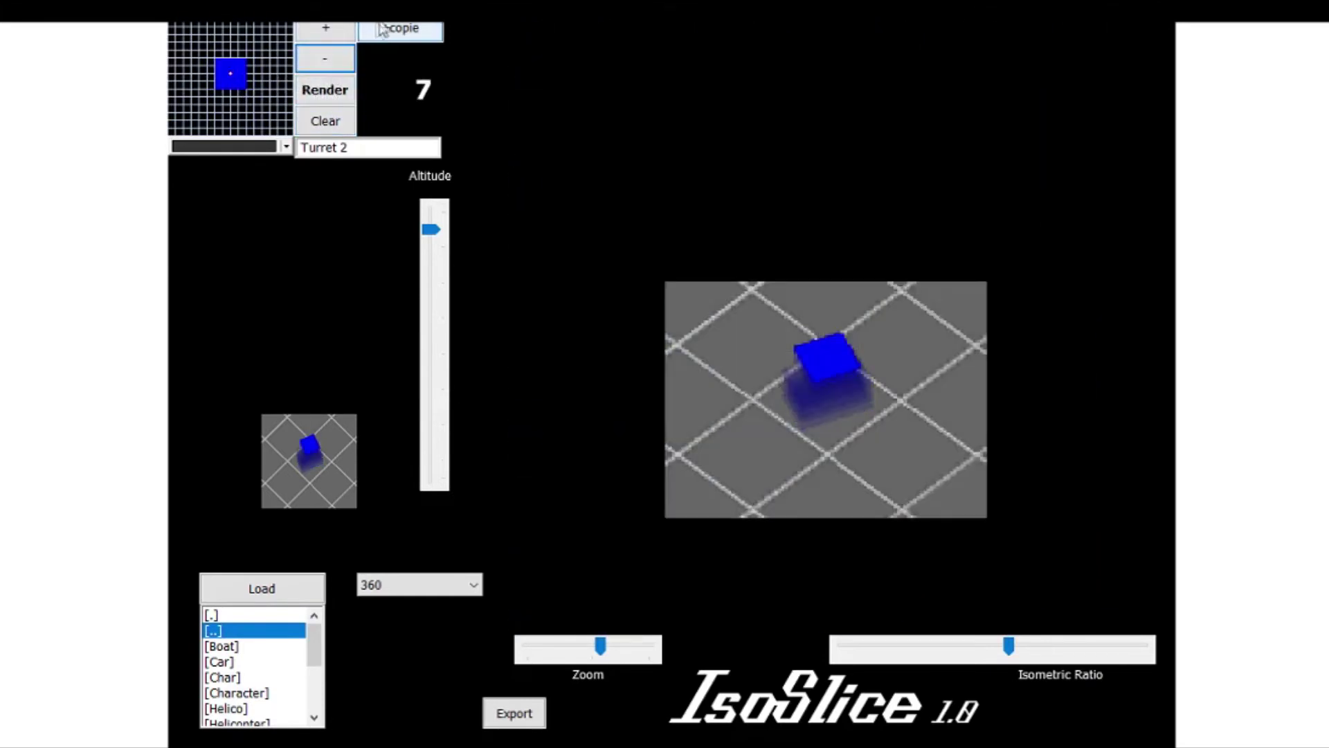
click(394, 33)
click(234, 72)
Step through the slices around slice 8, then copy its dark grey square onto slices 9 and 10
click(327, 55)
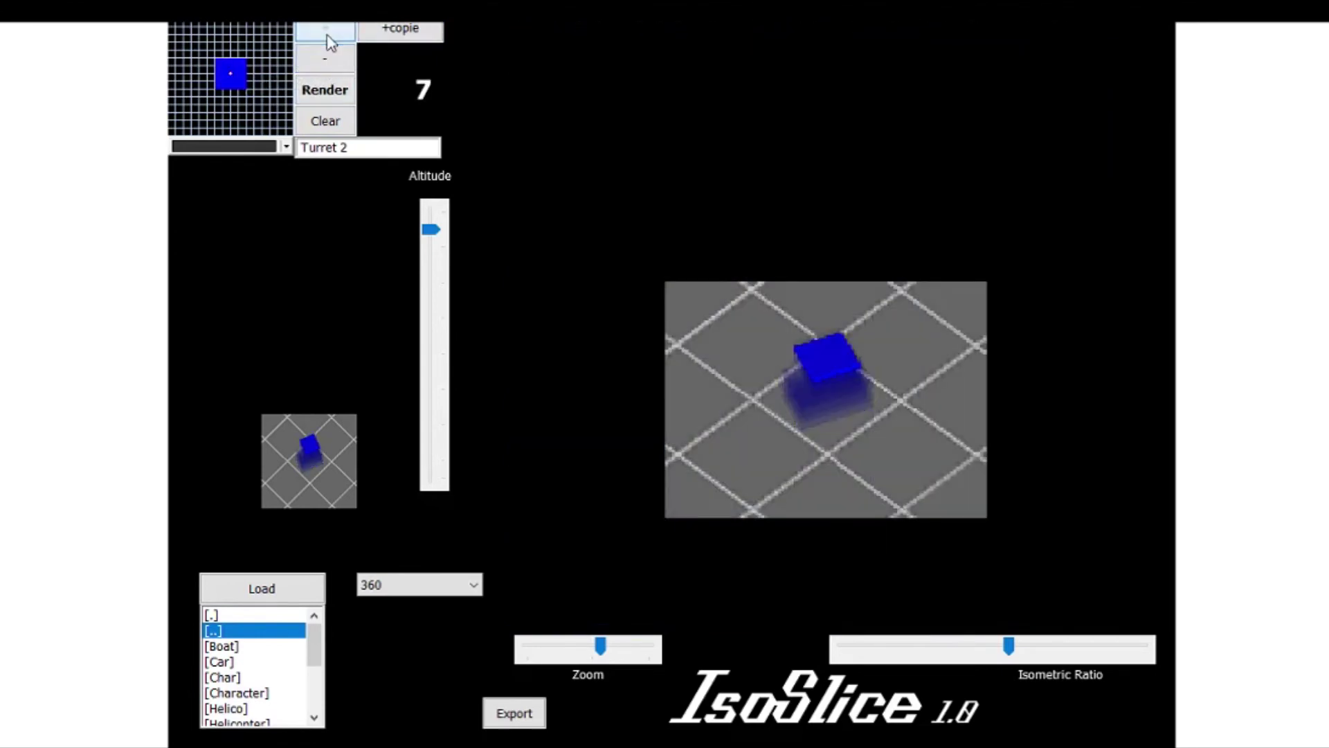
click(331, 33)
click(326, 33)
click(328, 55)
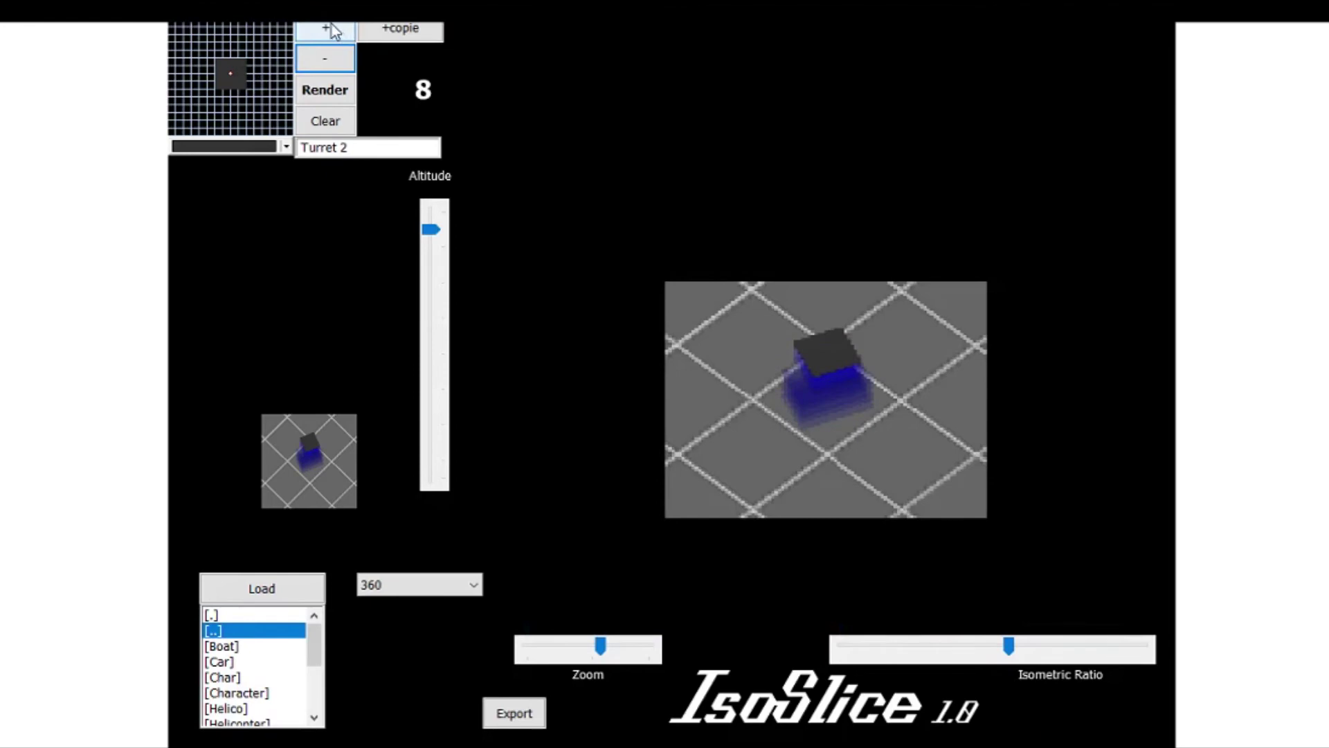
click(326, 31)
click(380, 31)
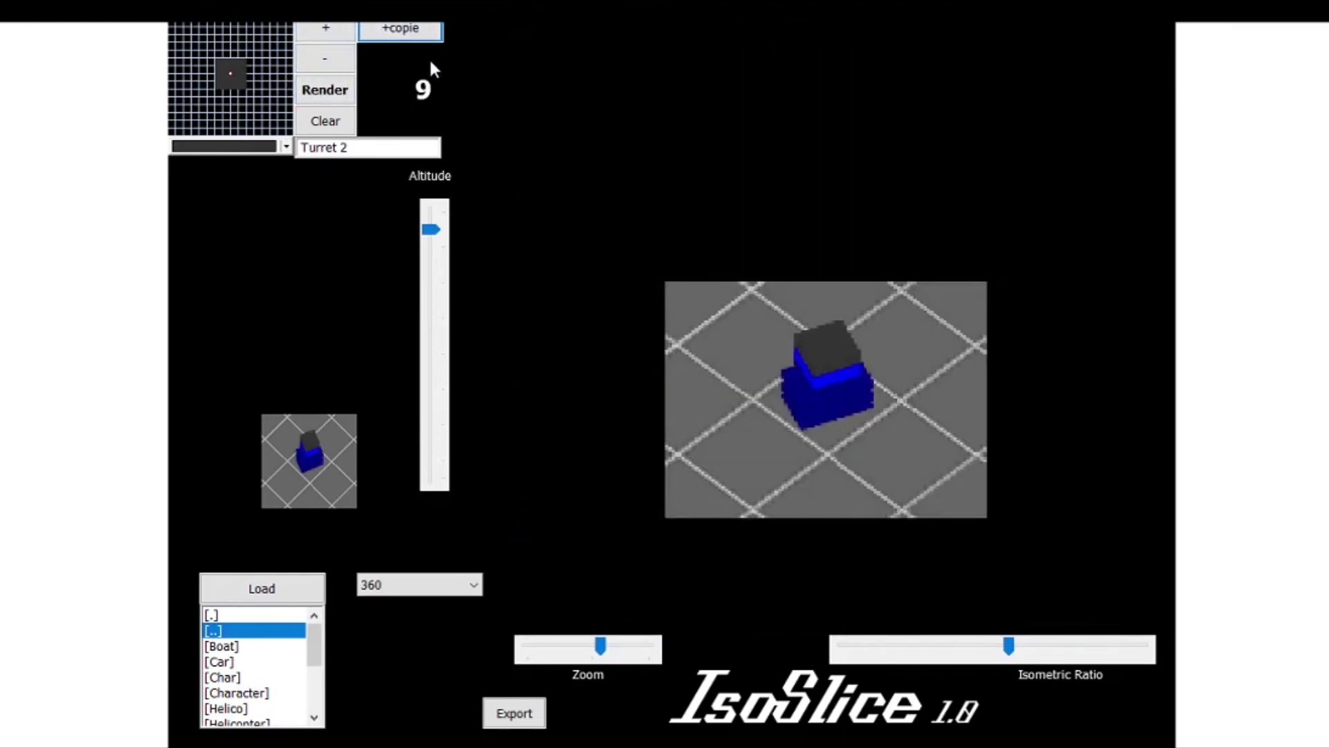
click(412, 36)
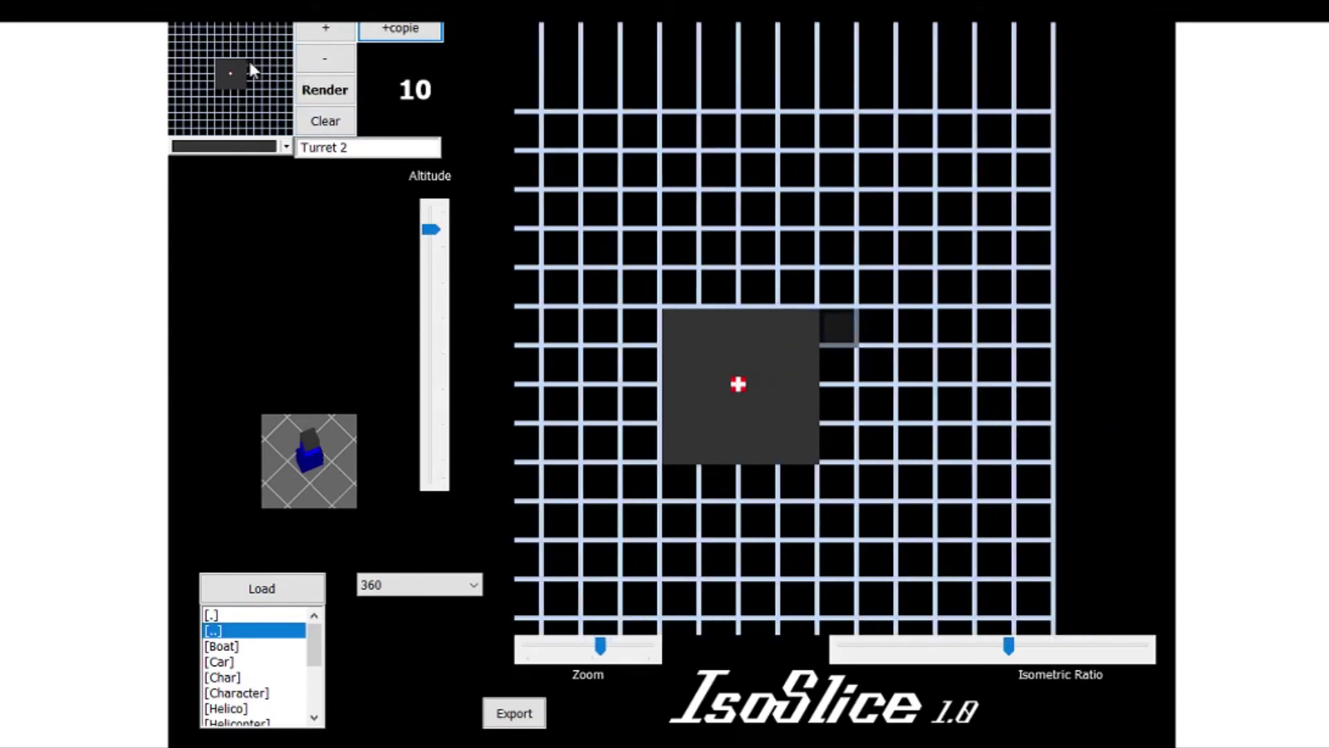
Add a solid mid-grey barrel, 5 by 4 cells, beside the dark grey square on slice 10 and copy the slice onto slice 11
mouse_move(250, 64)
mouse_down()
mouse_move(278, 68)
mouse_move(282, 83)
mouse_move(254, 92)
mouse_up()
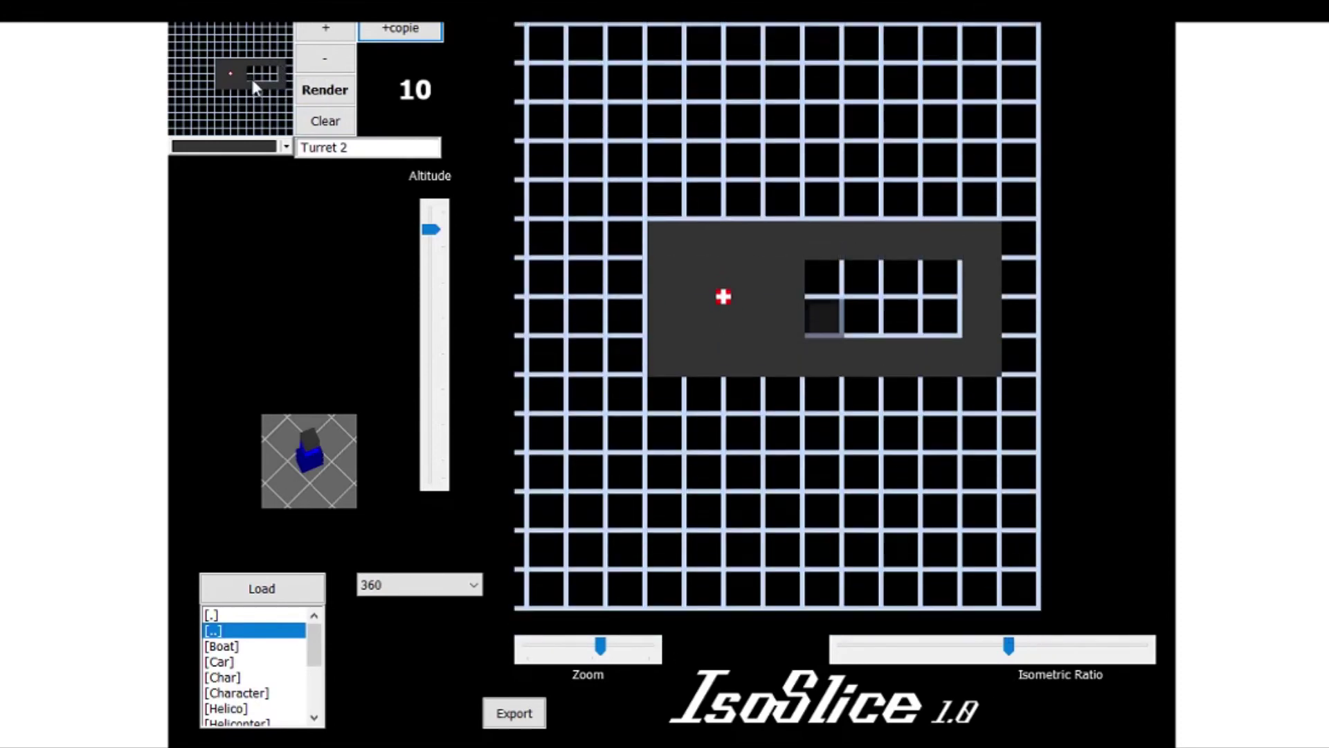
mouse_move(263, 463)
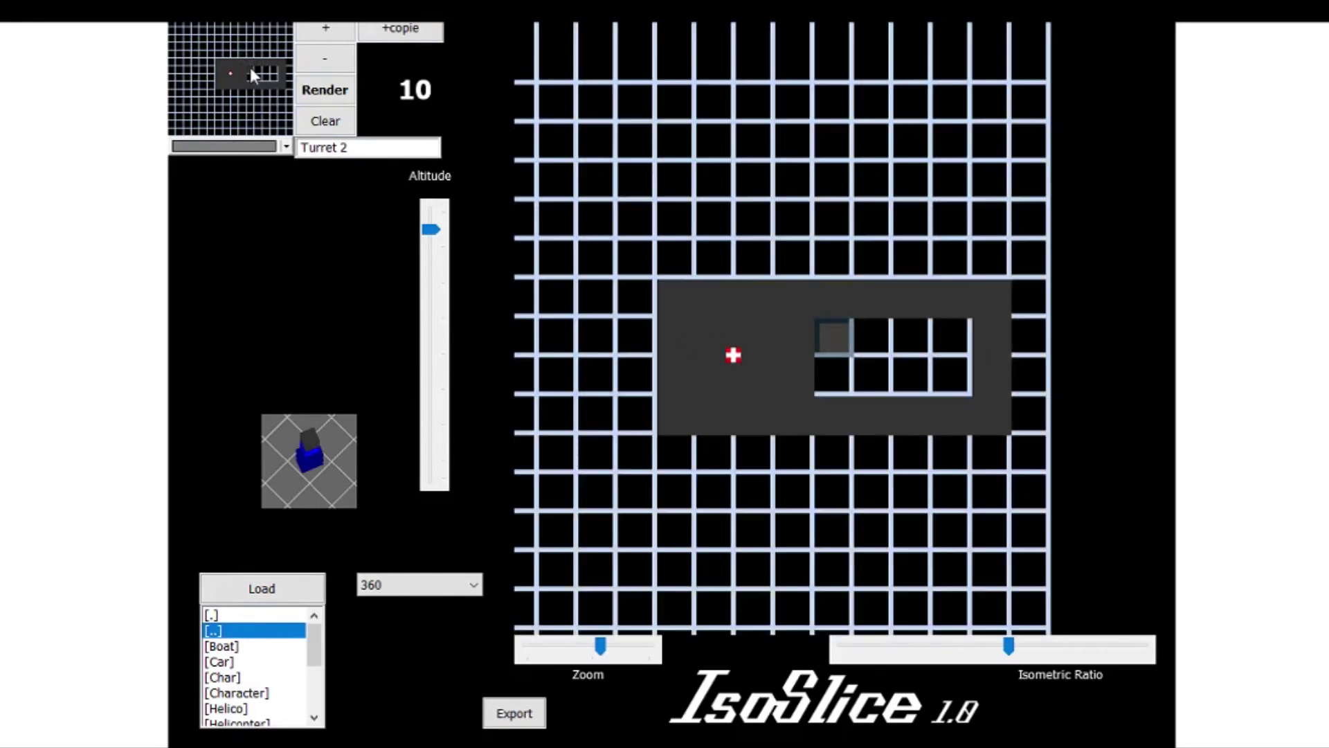
mouse_move(252, 66)
mouse_down()
mouse_move(284, 68)
mouse_move(277, 88)
mouse_move(251, 90)
mouse_move(285, 84)
mouse_move(272, 66)
mouse_move(253, 69)
mouse_up()
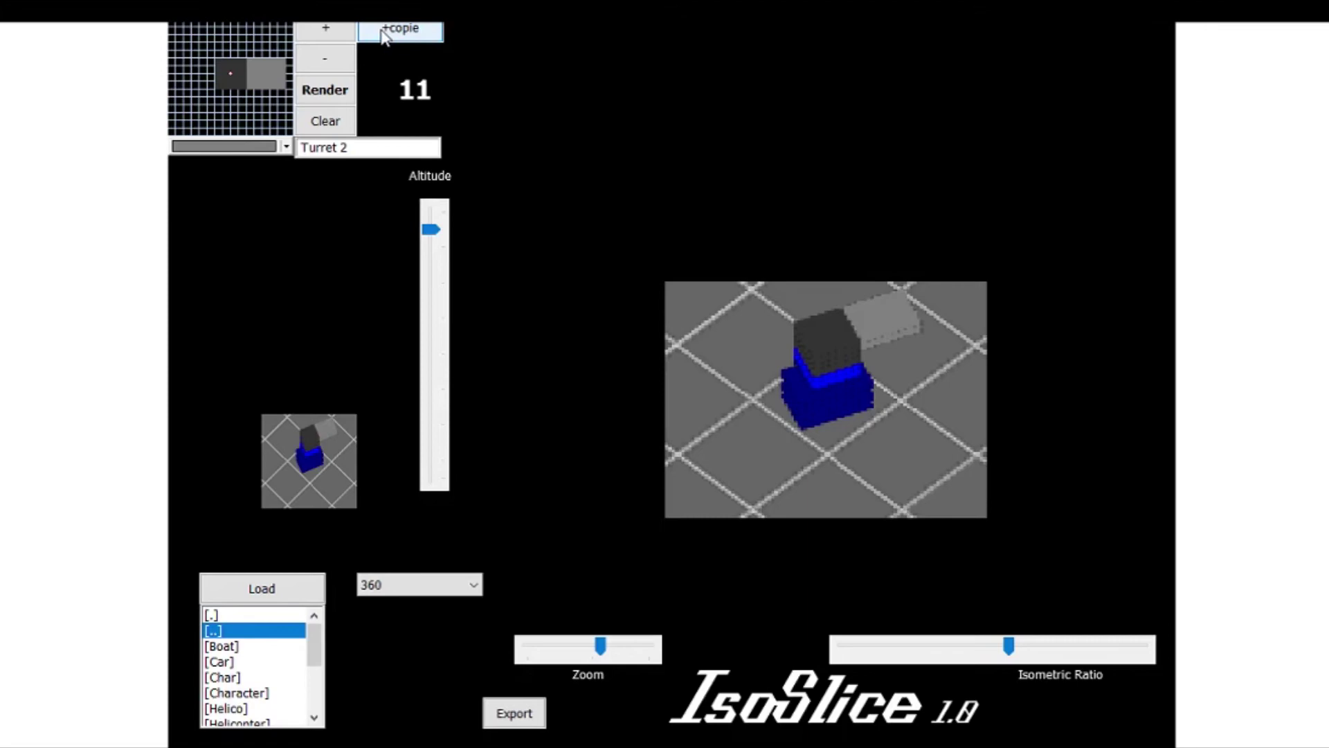
Copy slice 11 onto slice 12 and choose black as the drawing colour
click(385, 33)
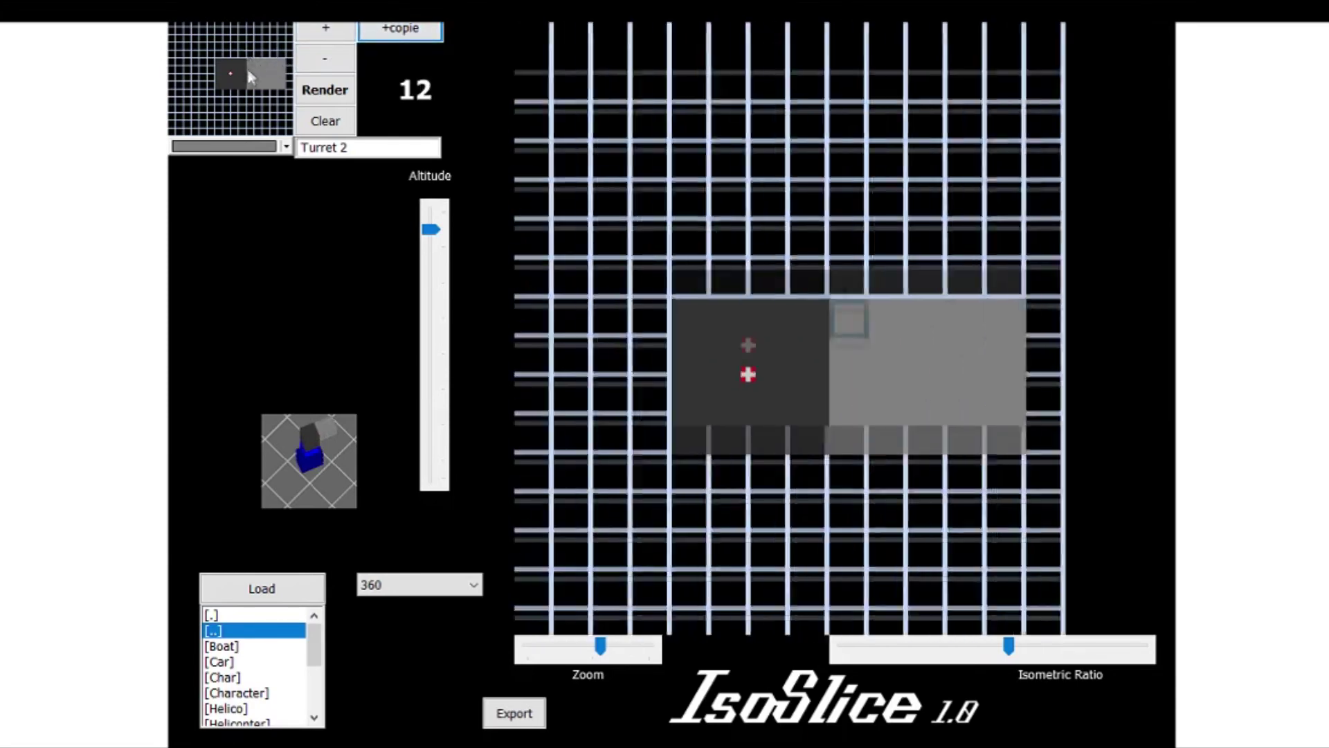
click(309, 91)
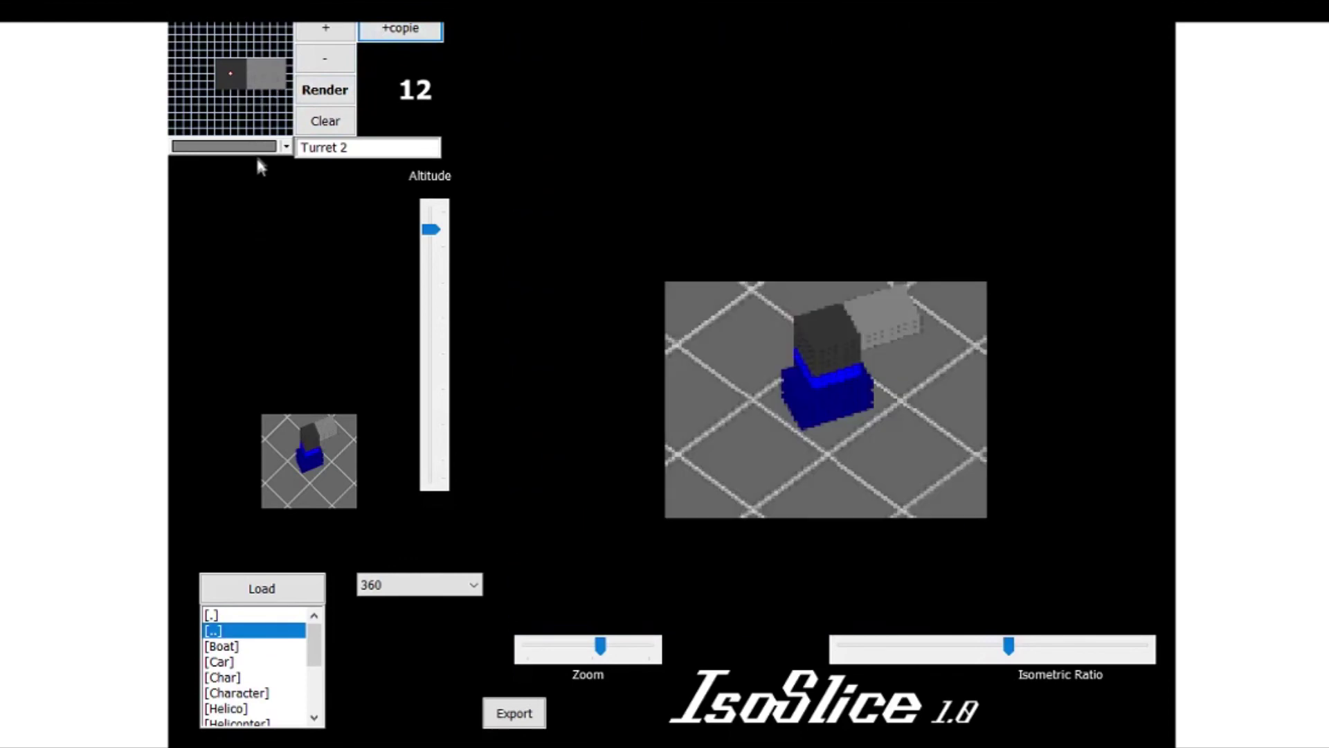
scroll(206, 159, down, 1)
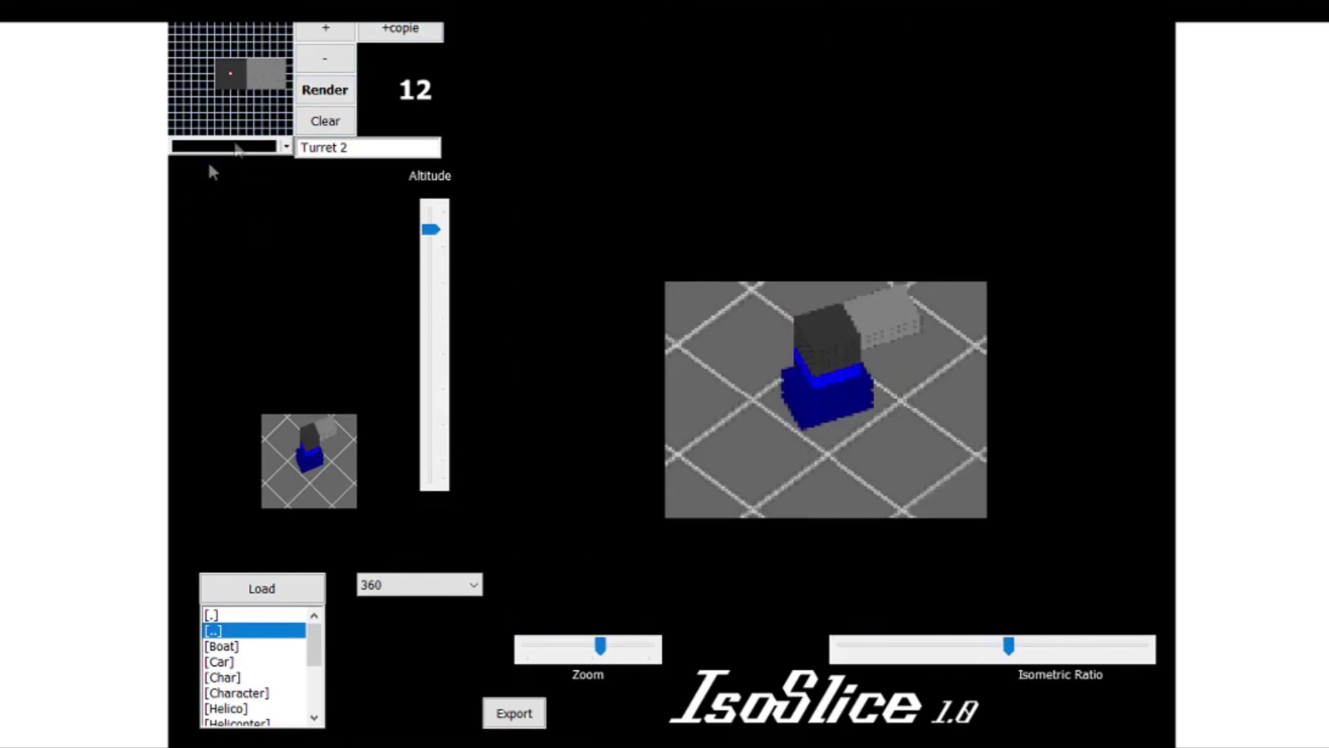
Copy slice 12 onto slice 13, erase its grey barrel, and copy the remaining dark grey square onto slice 14
click(385, 36)
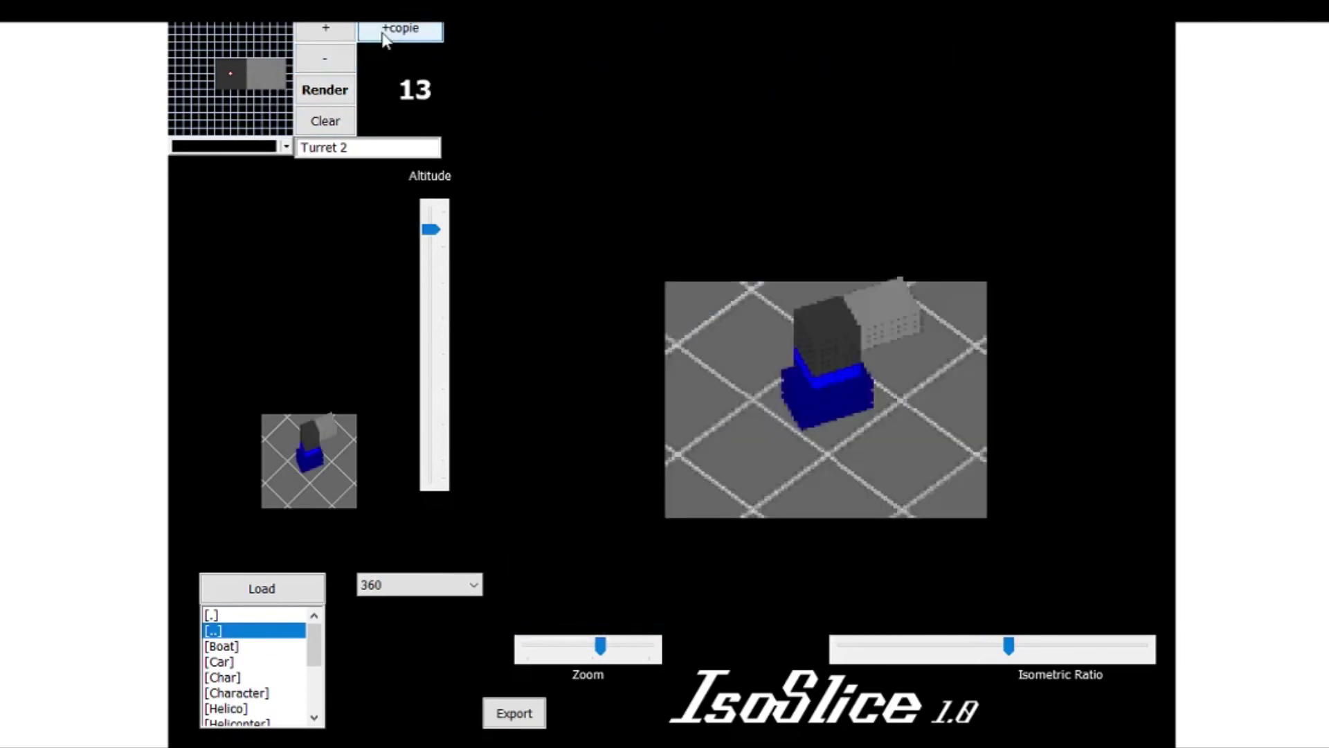
mouse_move(287, 89)
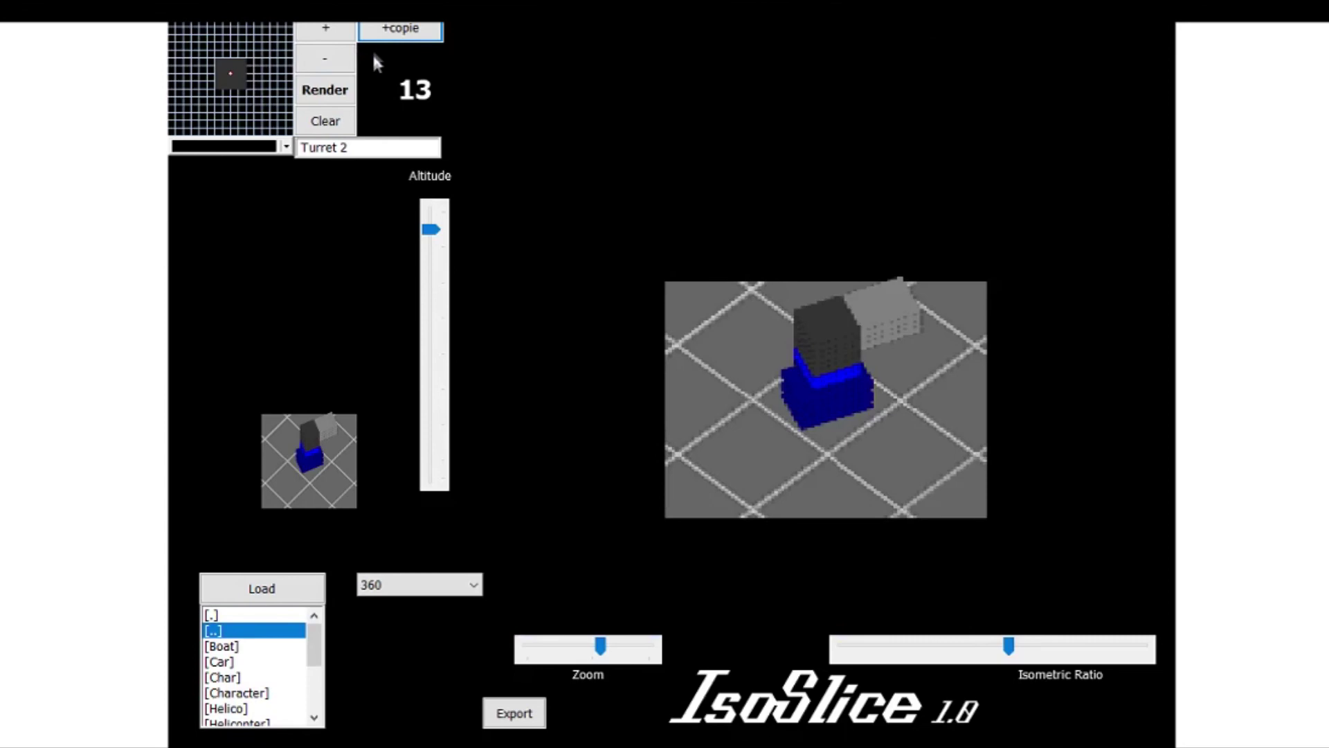
click(390, 35)
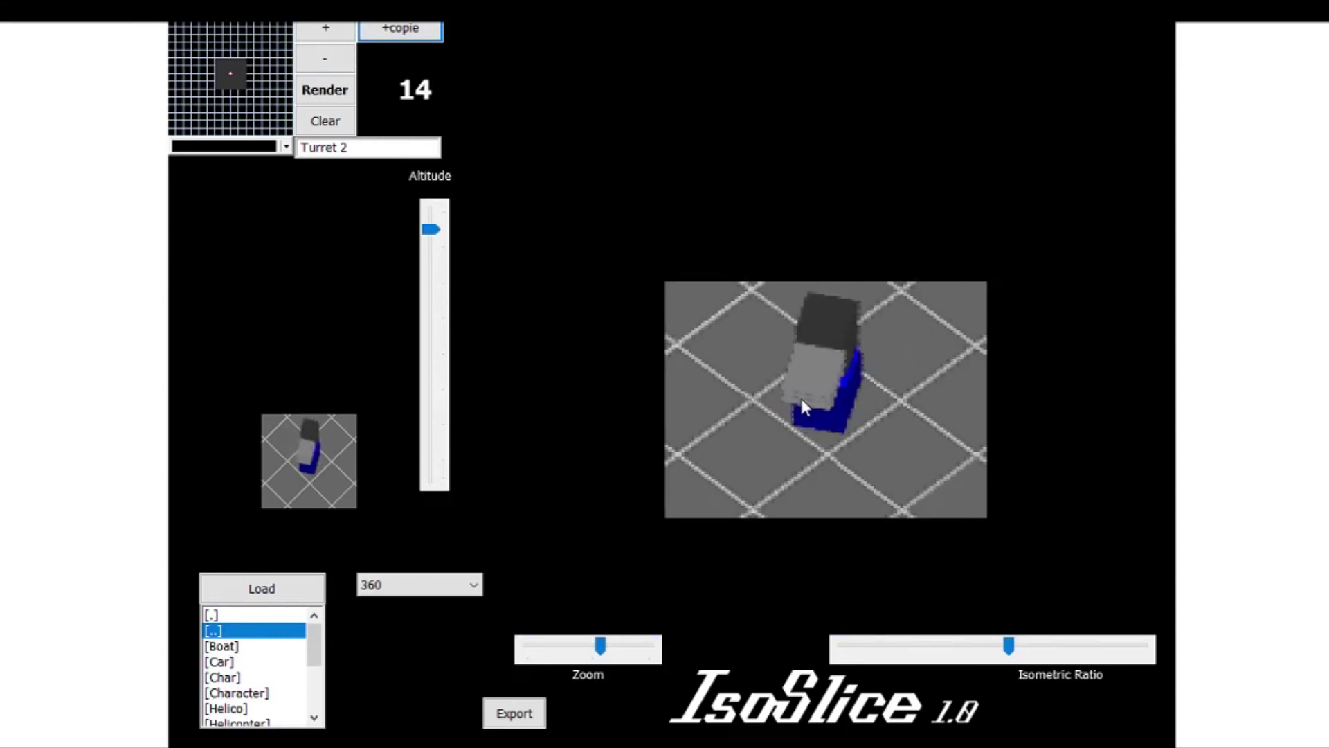
Go back to slice 11 with the grey barrel and render the turret
click(330, 64)
click(330, 63)
click(331, 63)
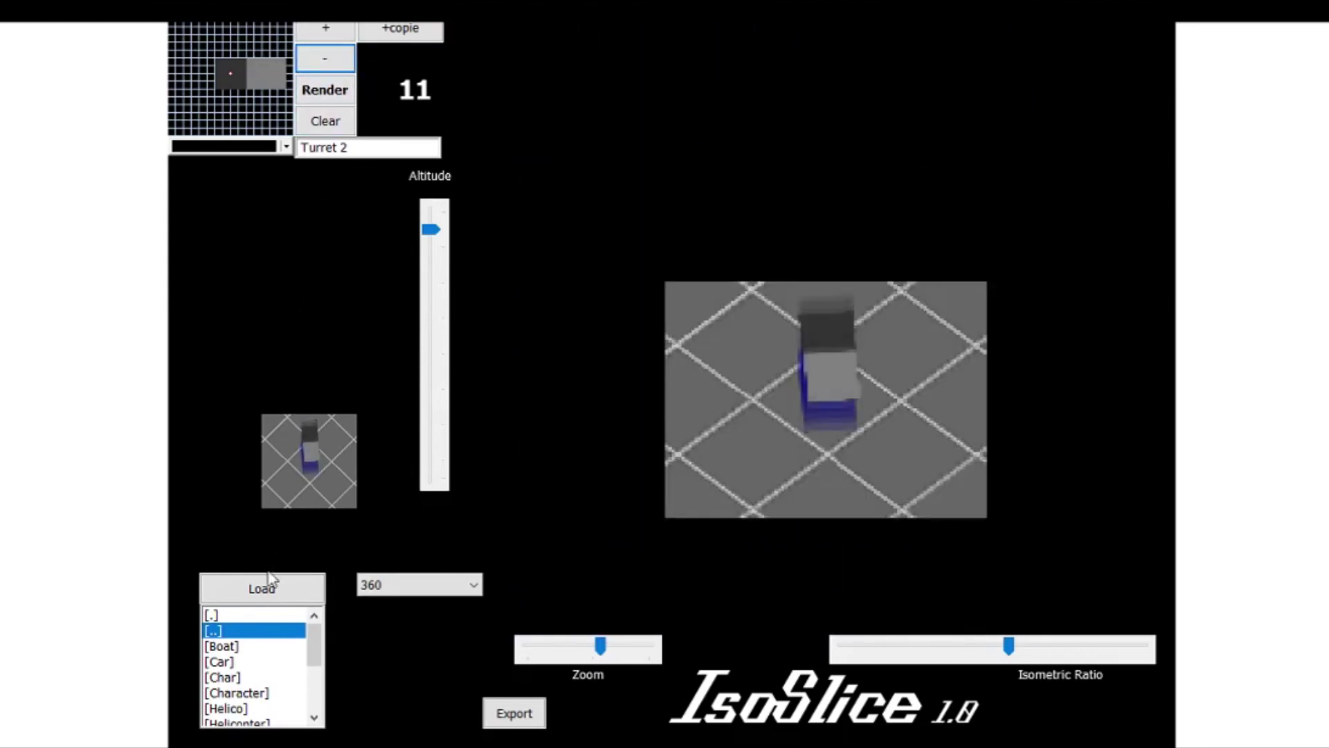
click(325, 89)
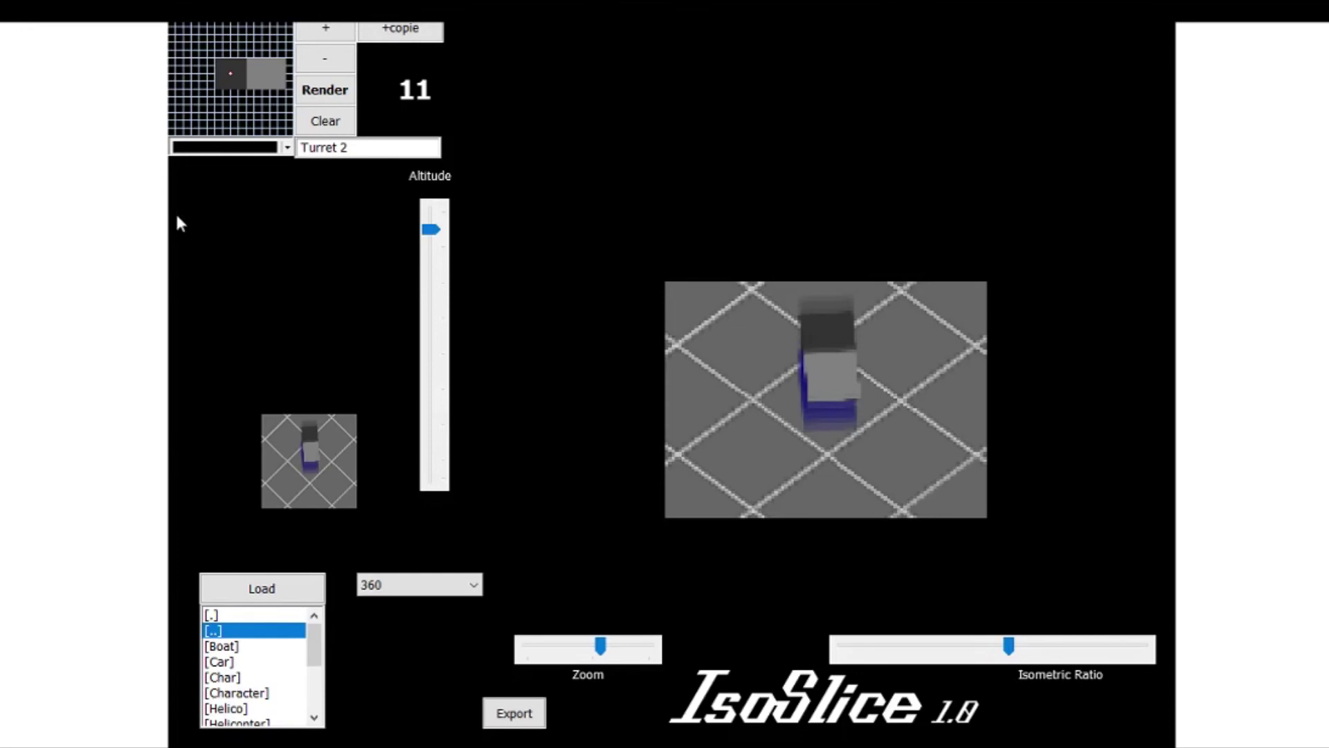
Paint the middle cells at the barrel's outer end dark red on slice 11 and render the turret
click(282, 76)
click(284, 77)
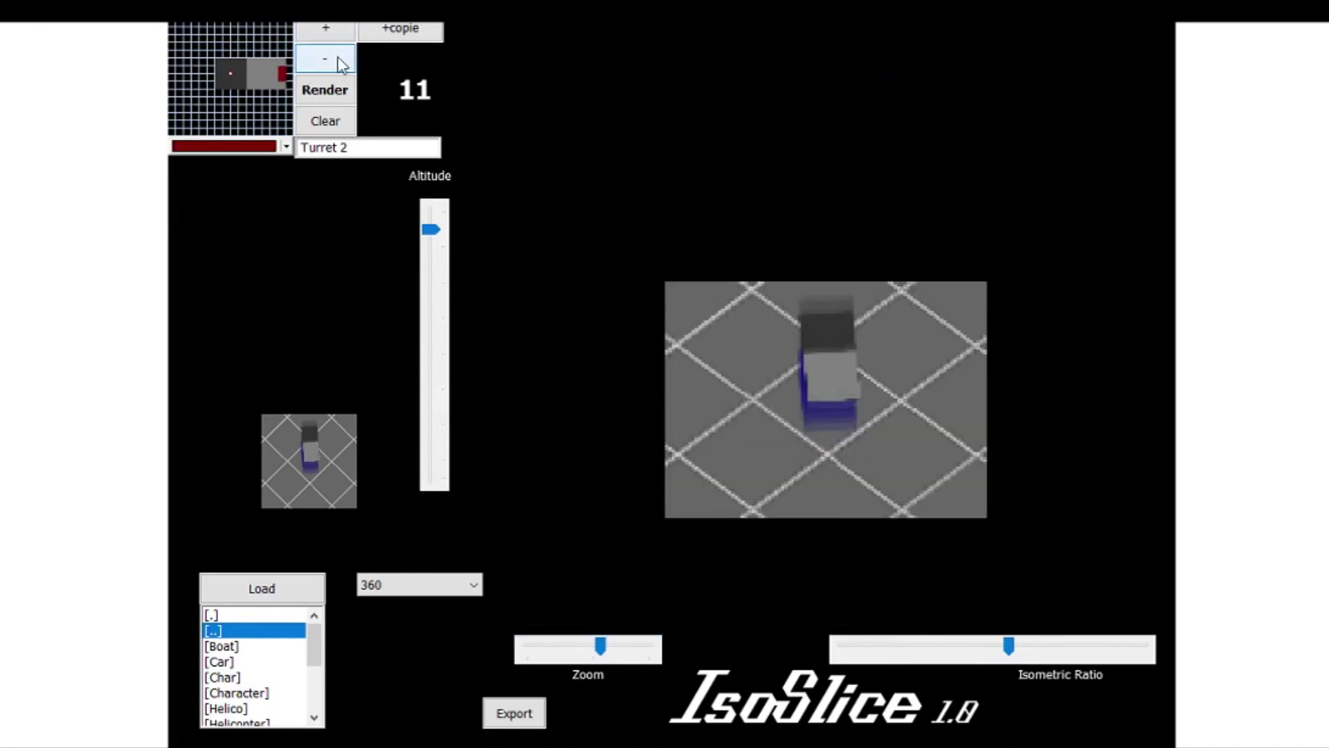
click(324, 90)
drag(877, 411, 858, 377)
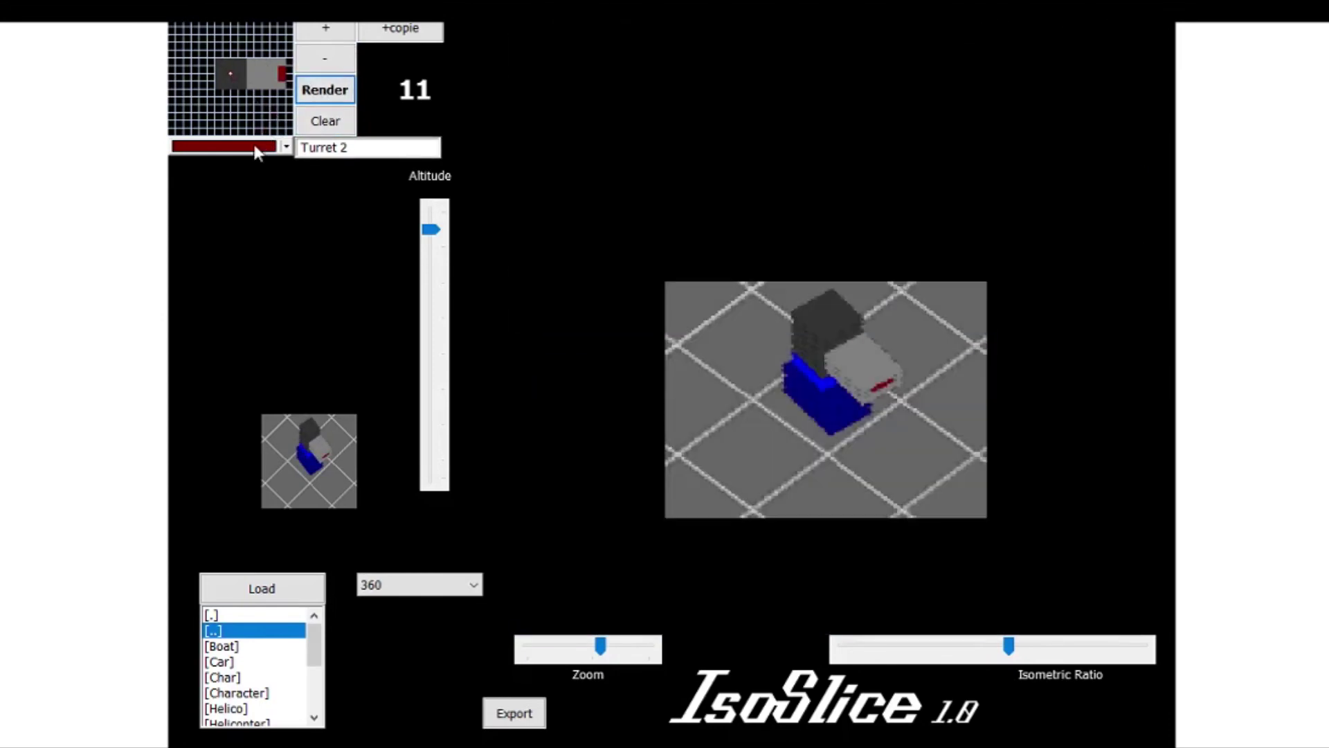
Repaint the muzzle cells at the barrel's outer end black on slice 11 and render the turret again
click(177, 192)
click(284, 74)
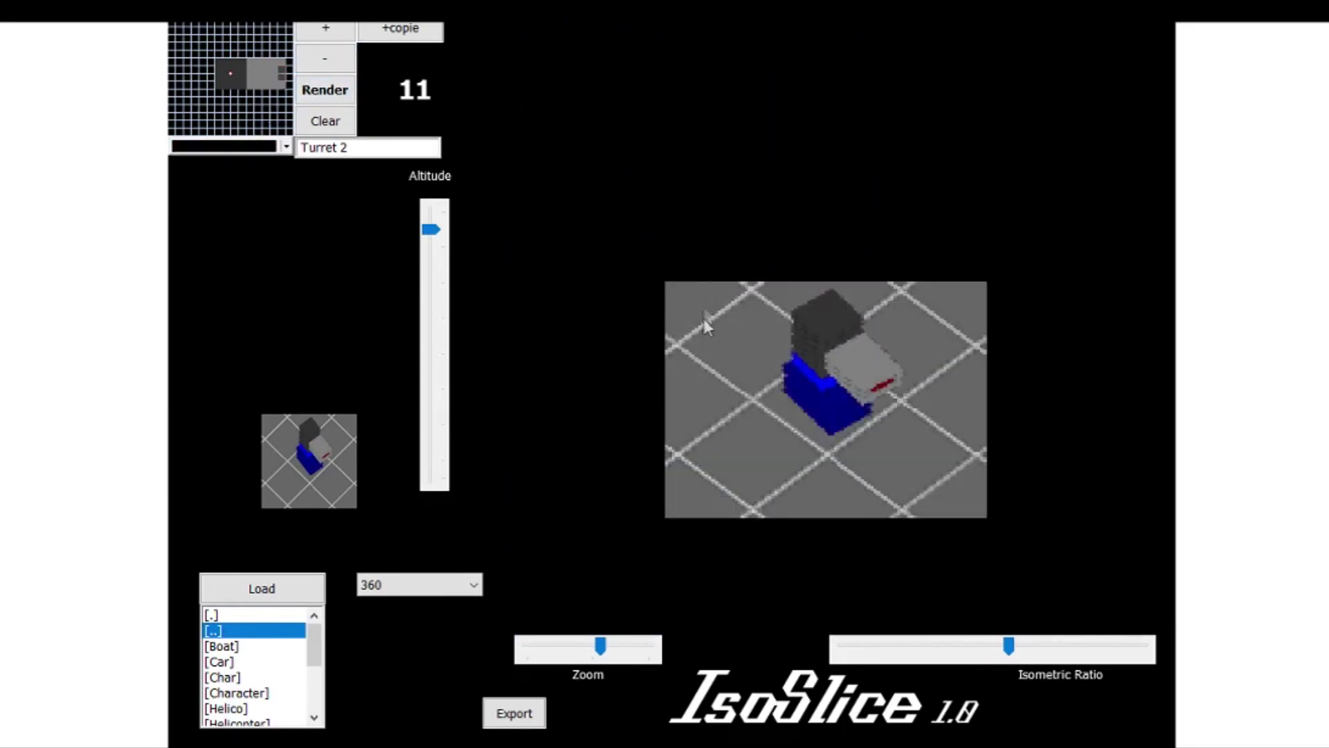
click(344, 90)
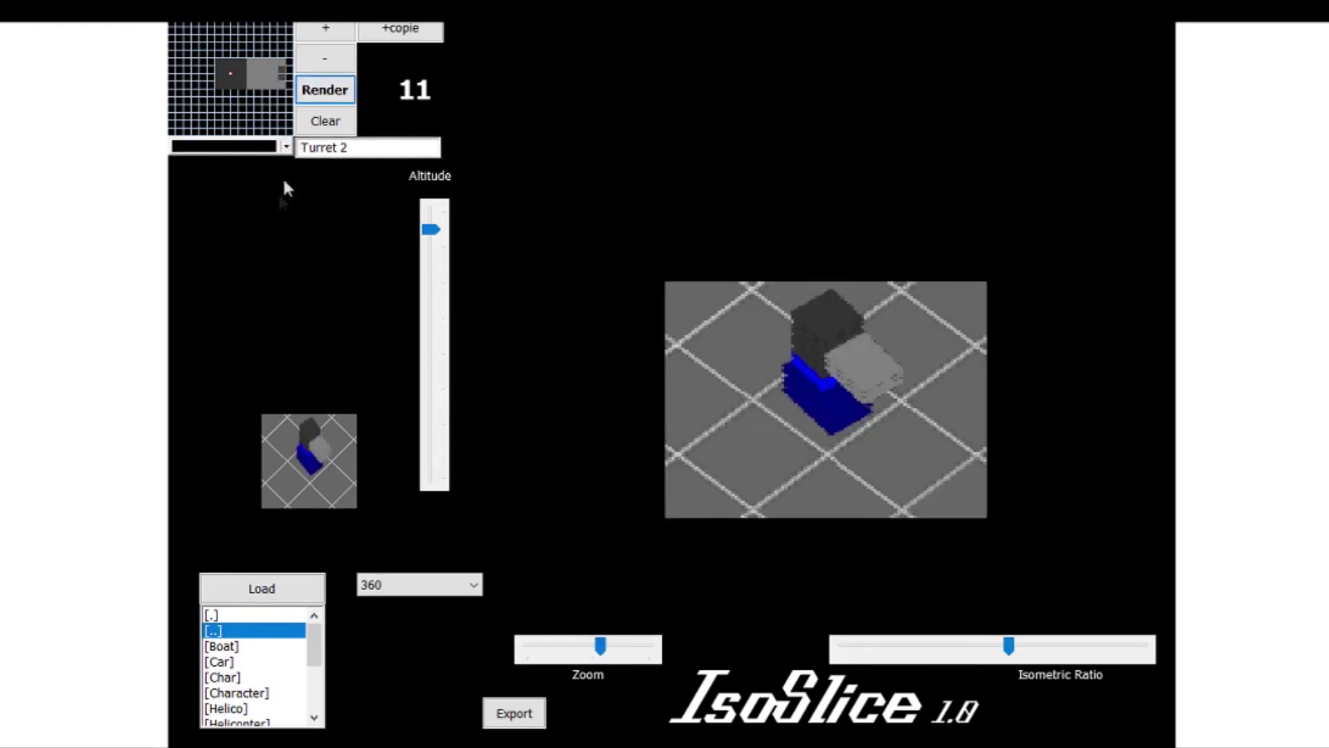
Fill the muzzle cells at the barrel's outer end with very dark grey on slice 11 and render the turret
click(269, 154)
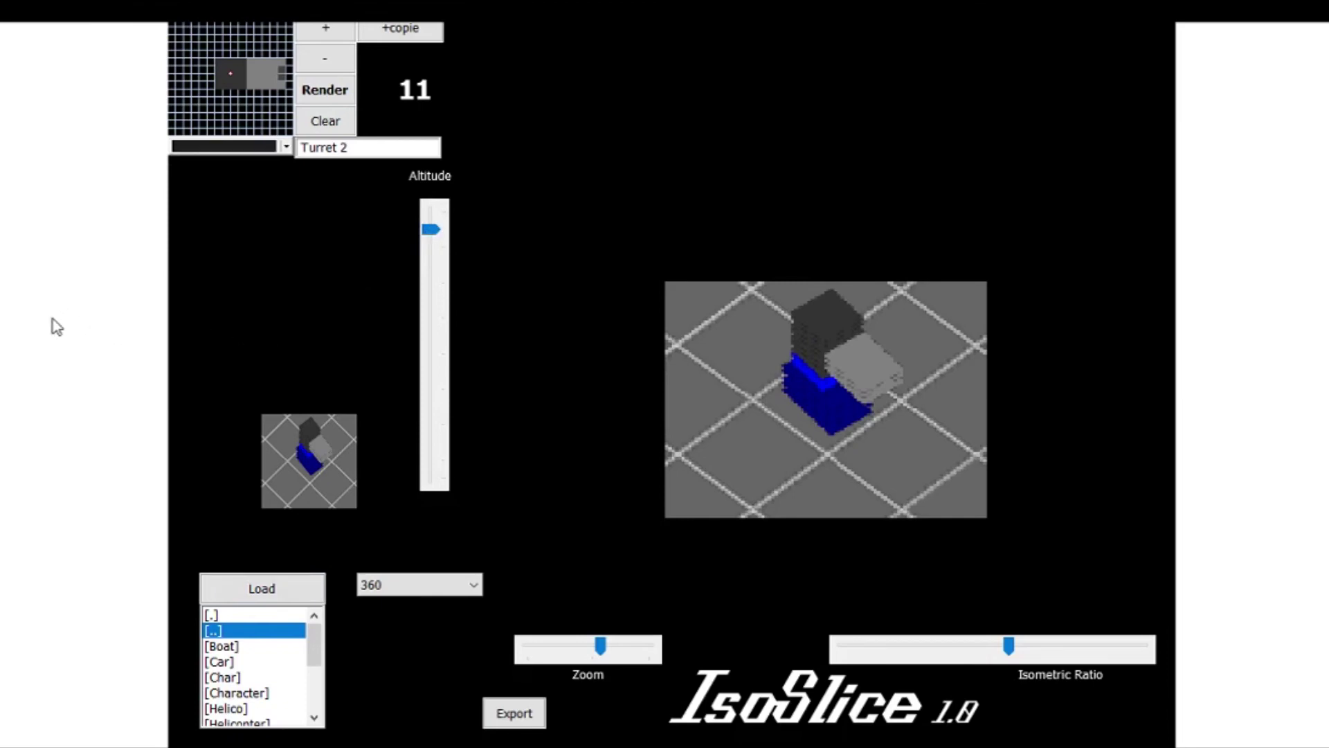
mouse_move(252, 126)
click(340, 92)
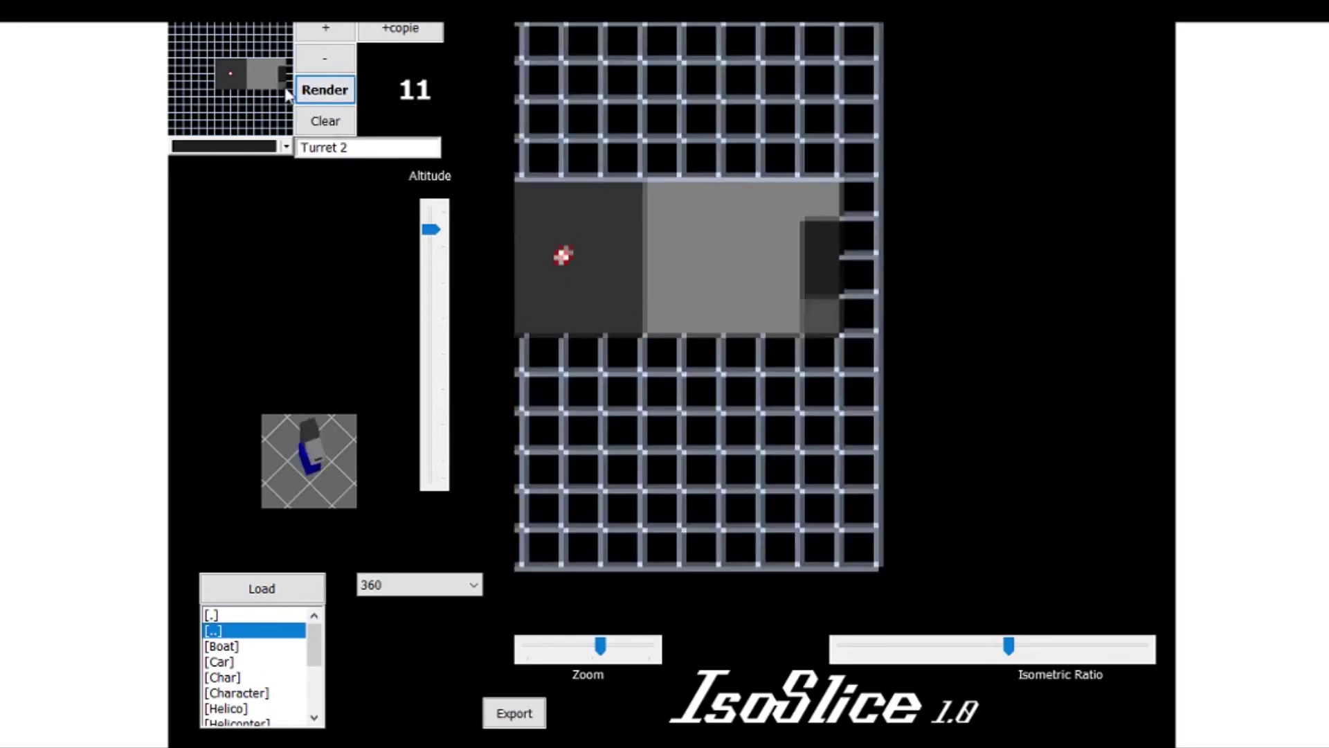
Check the slices from 11 down to 9, and go up through them to slice 14
click(309, 70)
click(308, 71)
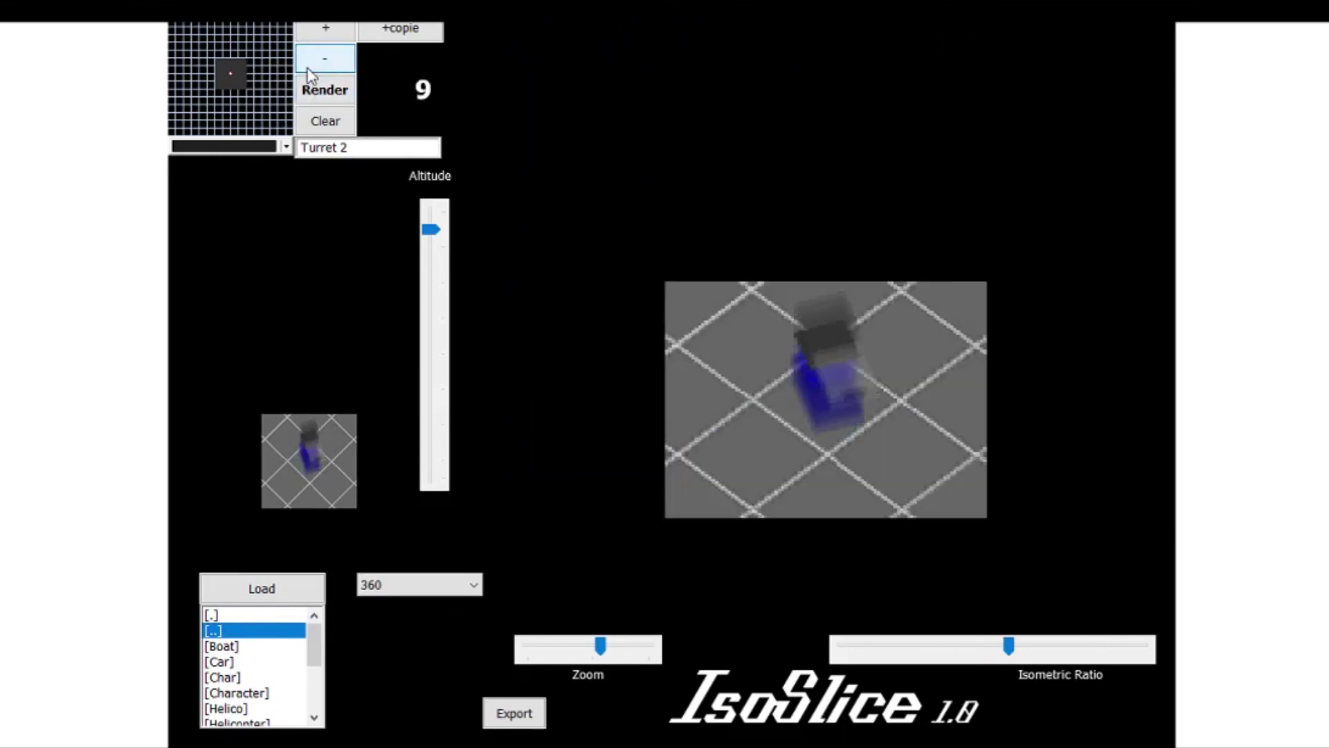
click(323, 36)
click(325, 38)
click(325, 35)
click(325, 35)
click(326, 35)
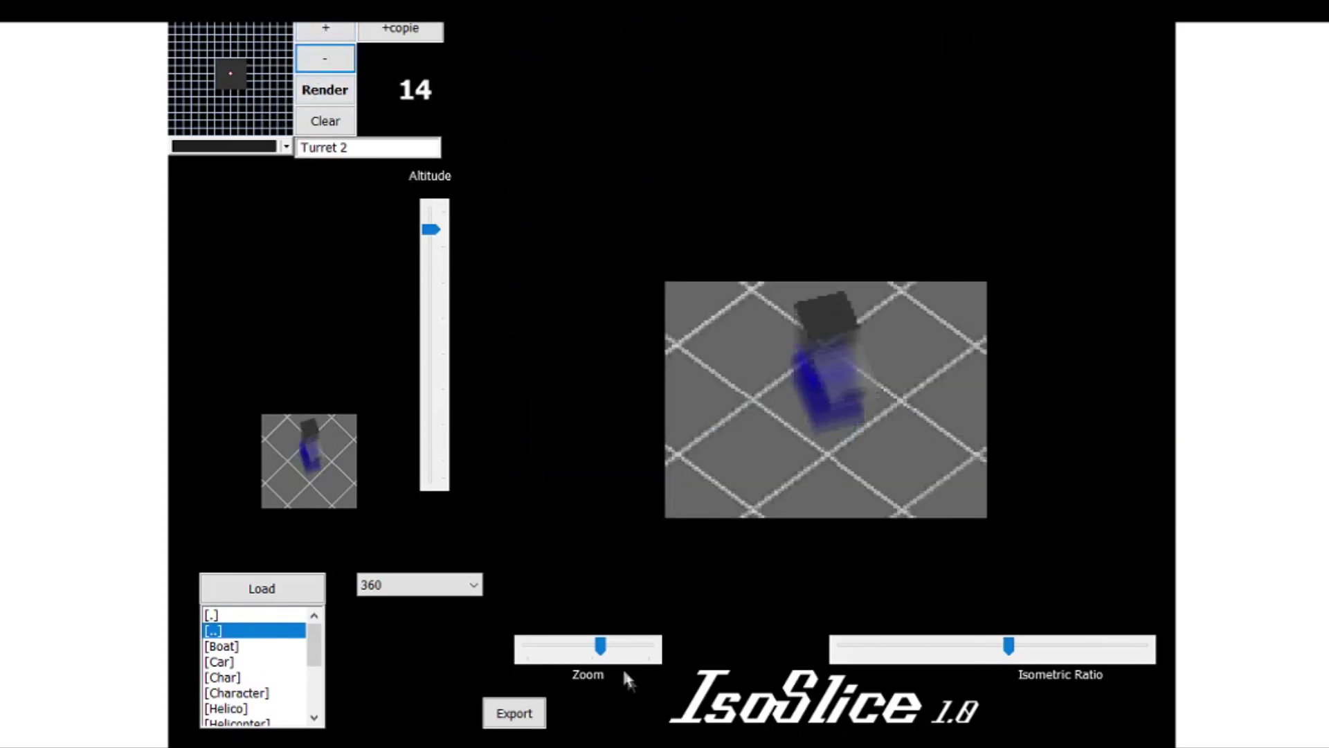
Set the number of rotation views to 8, export Turret 2, and render the model
drag(600, 649, 584, 651)
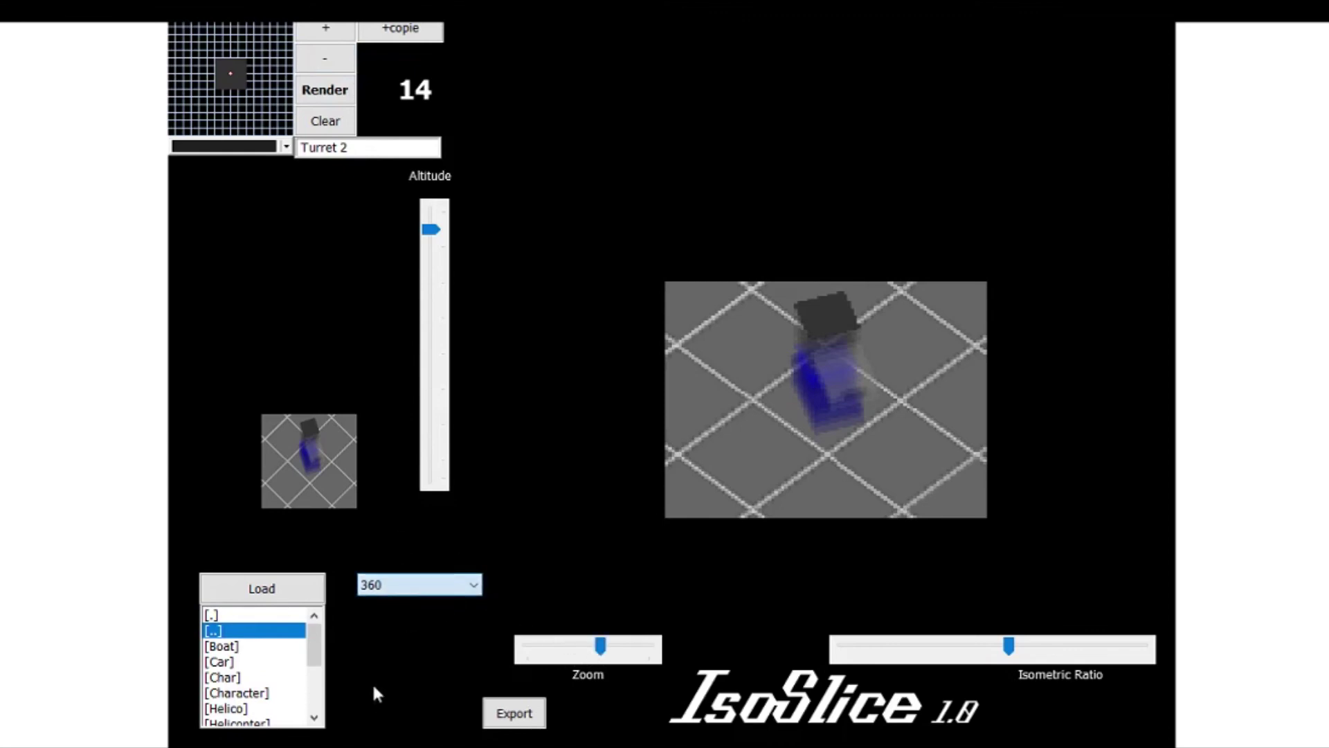
key(8)
click(539, 718)
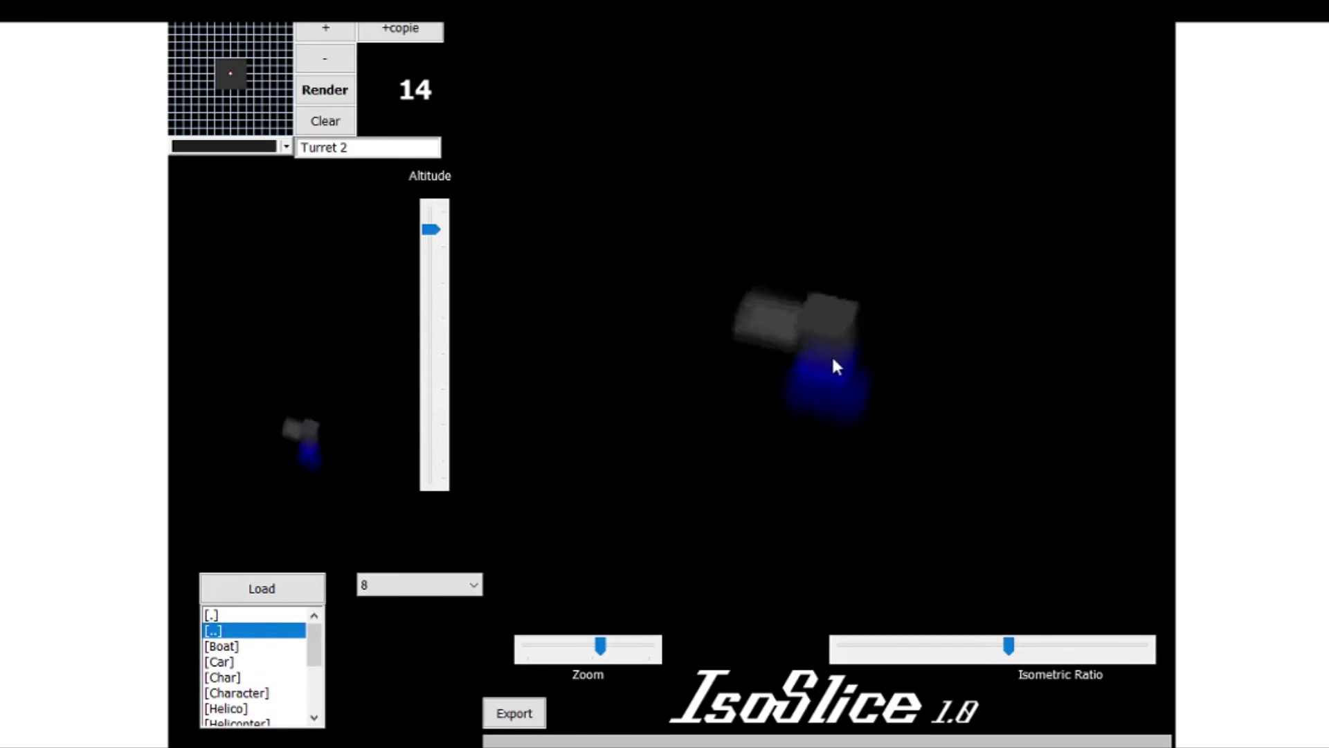
click(339, 97)
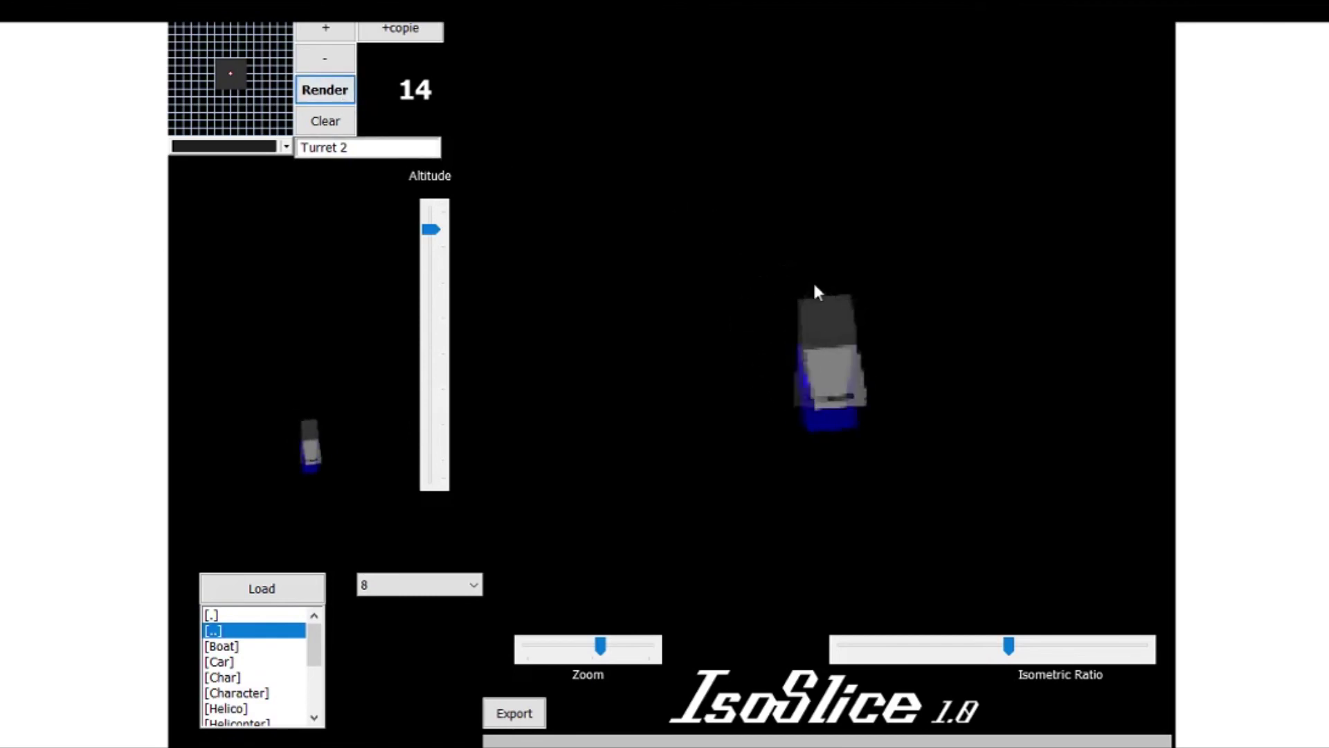